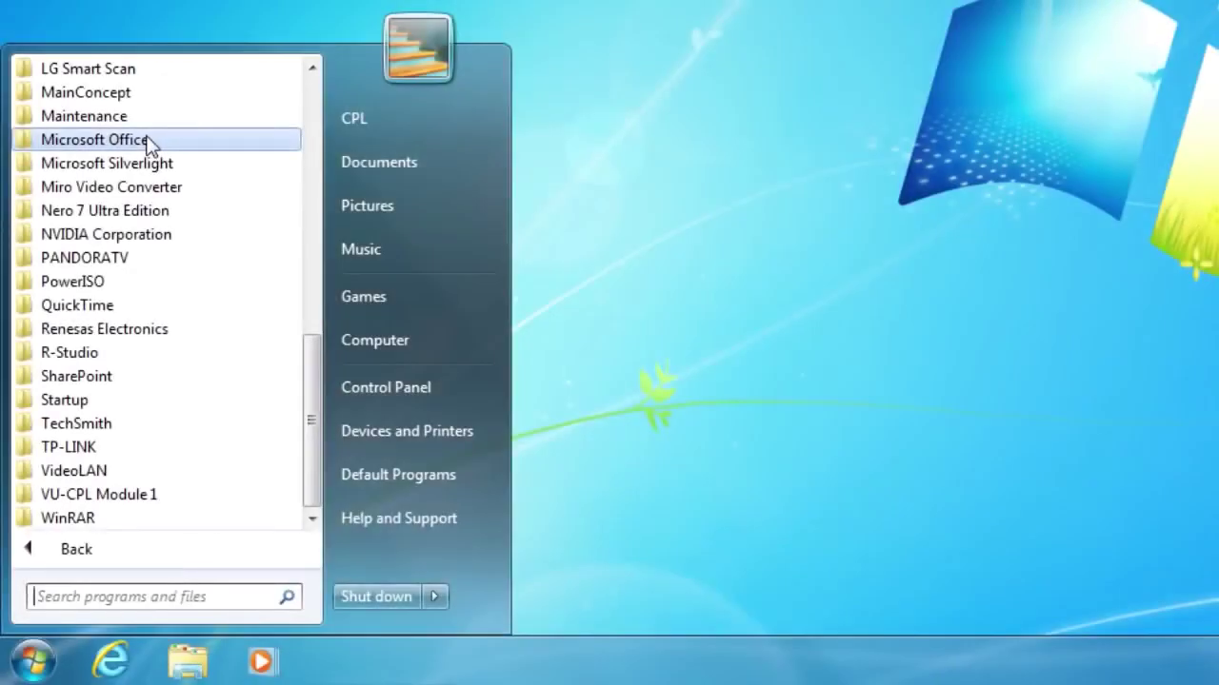
Step: Launch Microsoft Word 2010 from the Start menu's Microsoft Office programs folder
{"action": "left_click", "coordinate": [148, 143]}
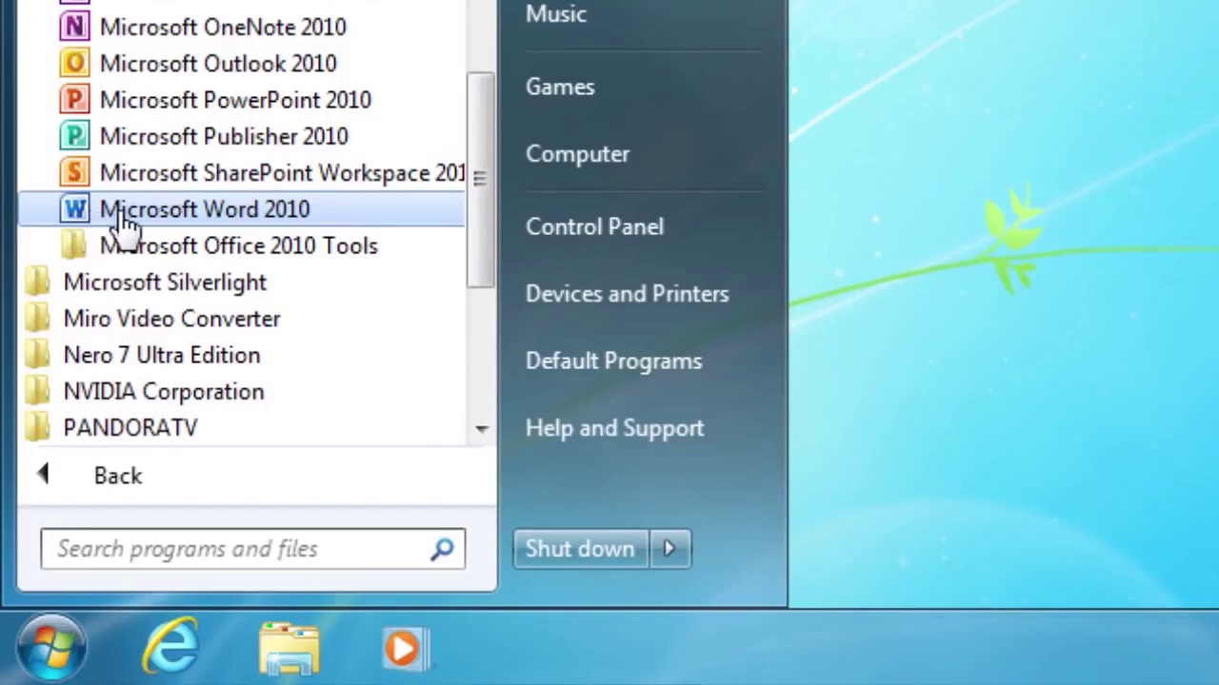
{"action": "left_click", "coordinate": [118, 217]}
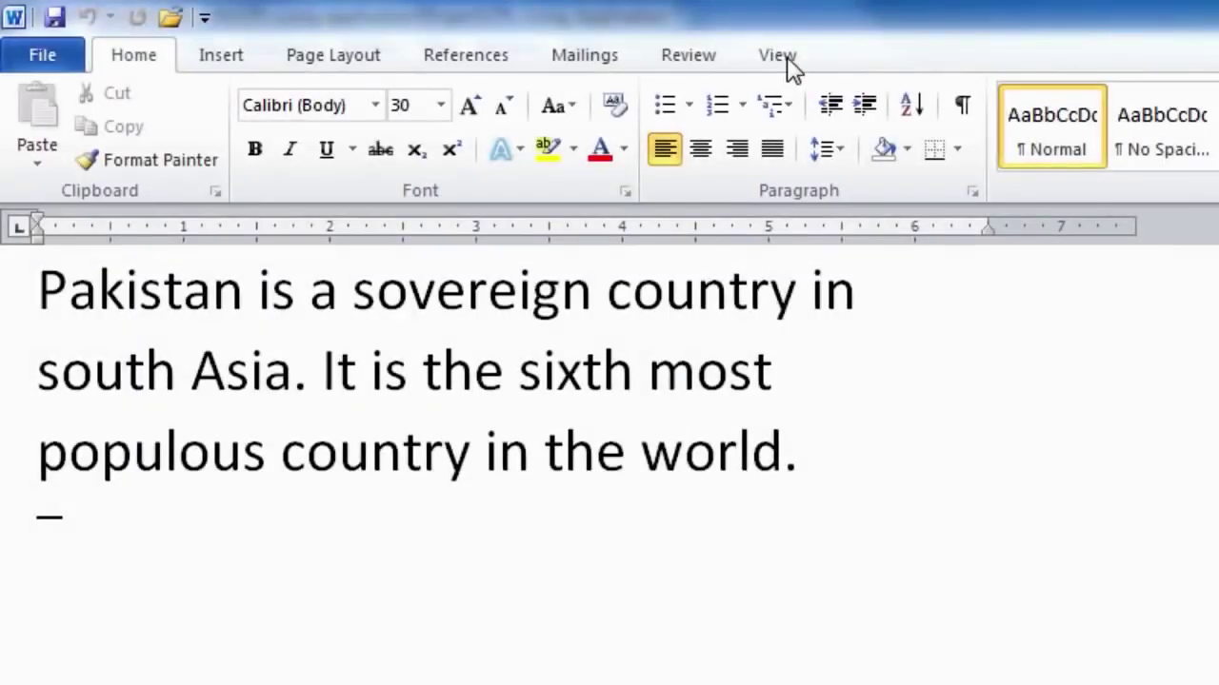
Step: Show the View tab's document view options for the Pakistan document
{"action": "left_click", "coordinate": [779, 57]}
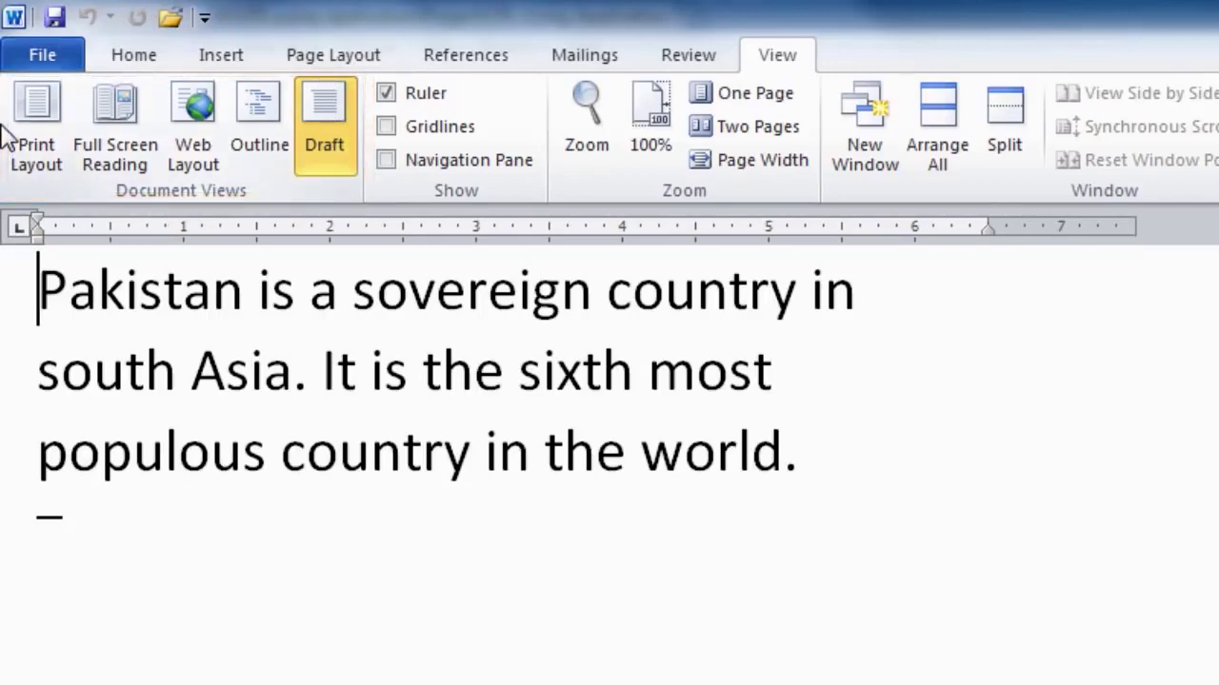
Step: Switch the Pakistan document from Draft to Print Layout view, then bring back the View tab
{"action": "left_click", "coordinate": [37, 174]}
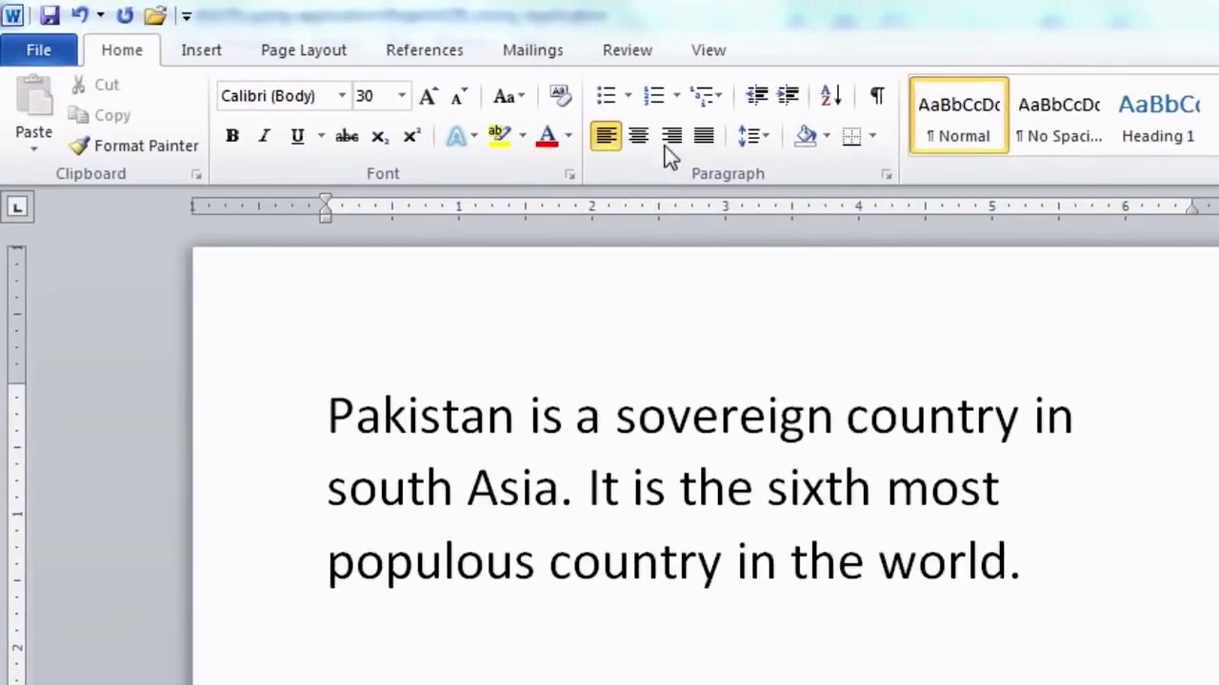
{"action": "left_click", "coordinate": [712, 54]}
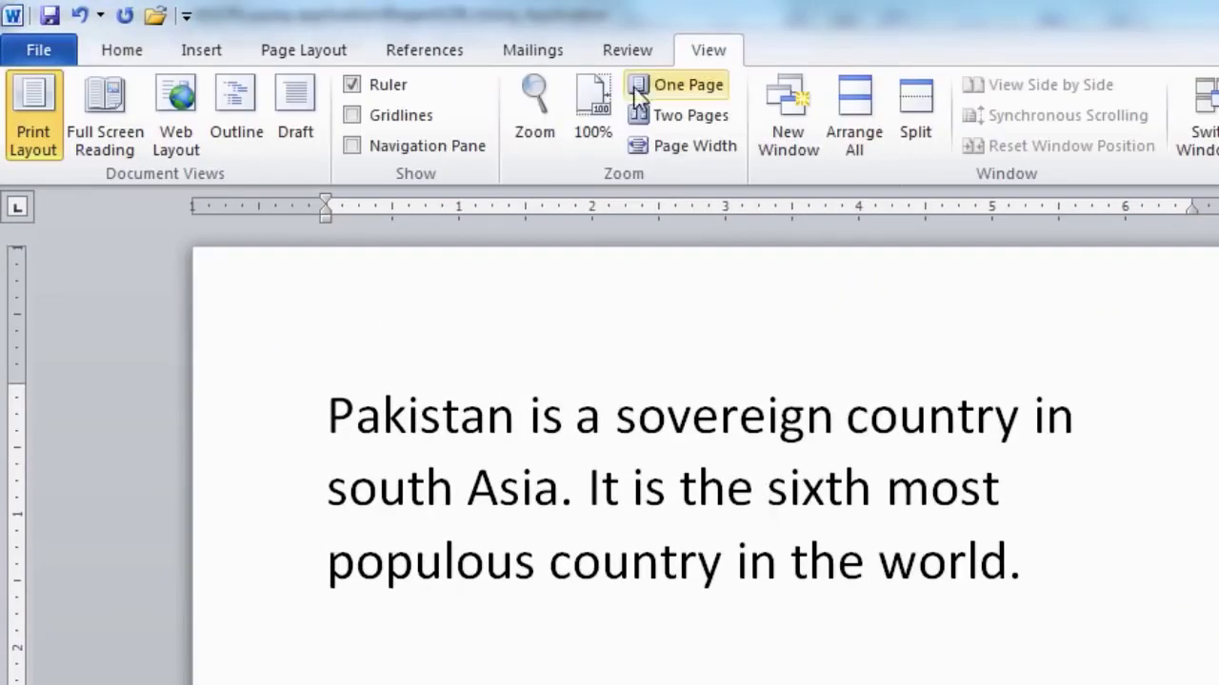
Step: Open the Zoom dialog, raise the percentage to 102%, then lower it by one
{"action": "left_click", "coordinate": [529, 155]}
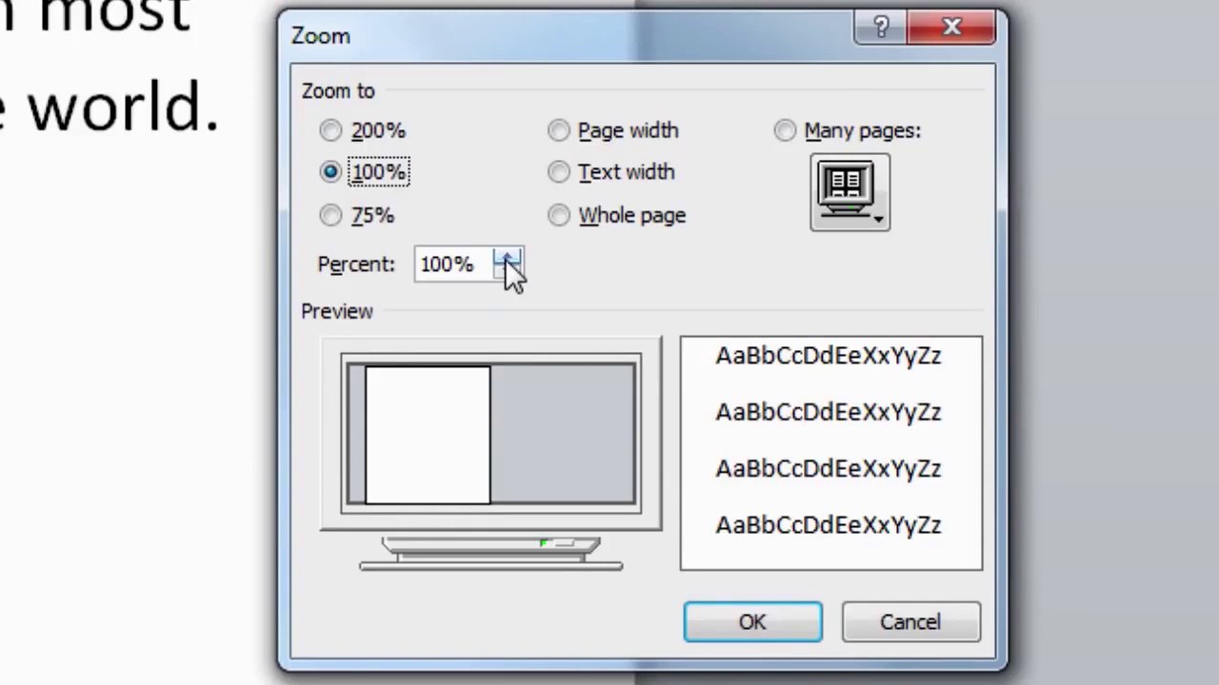
{"action": "left_click", "coordinate": [504, 259]}
{"action": "left_click", "coordinate": [505, 259]}
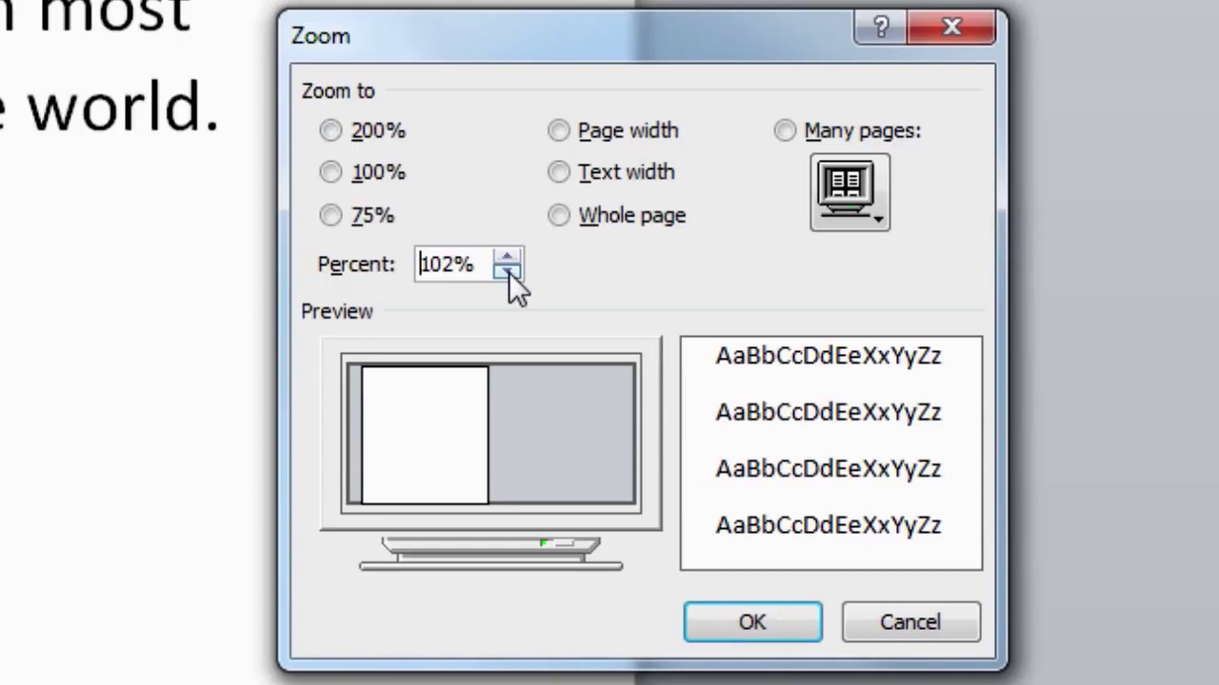
{"action": "left_click", "coordinate": [509, 273]}
Step: Lower the Zoom dialog's percentage back down to 100%
{"action": "left_click", "coordinate": [509, 272]}
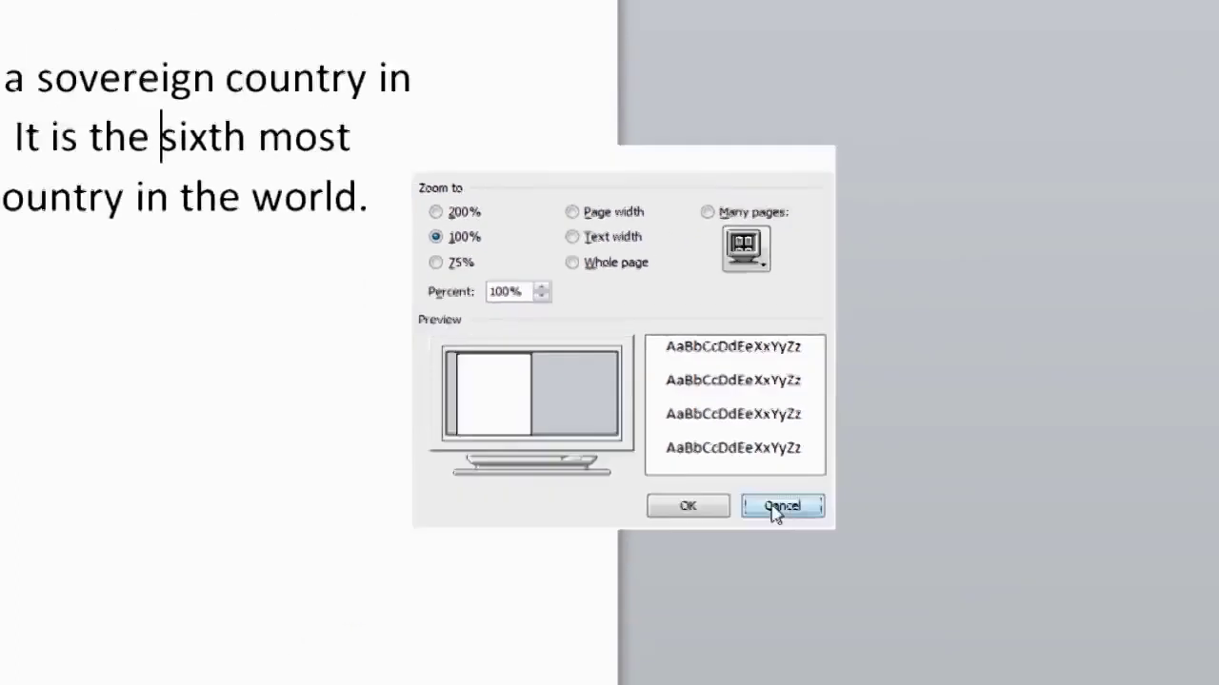
Step: Cancel the Zoom dialog, reopen it from the status-bar 100% button, and cancel again
{"action": "left_click", "coordinate": [881, 609]}
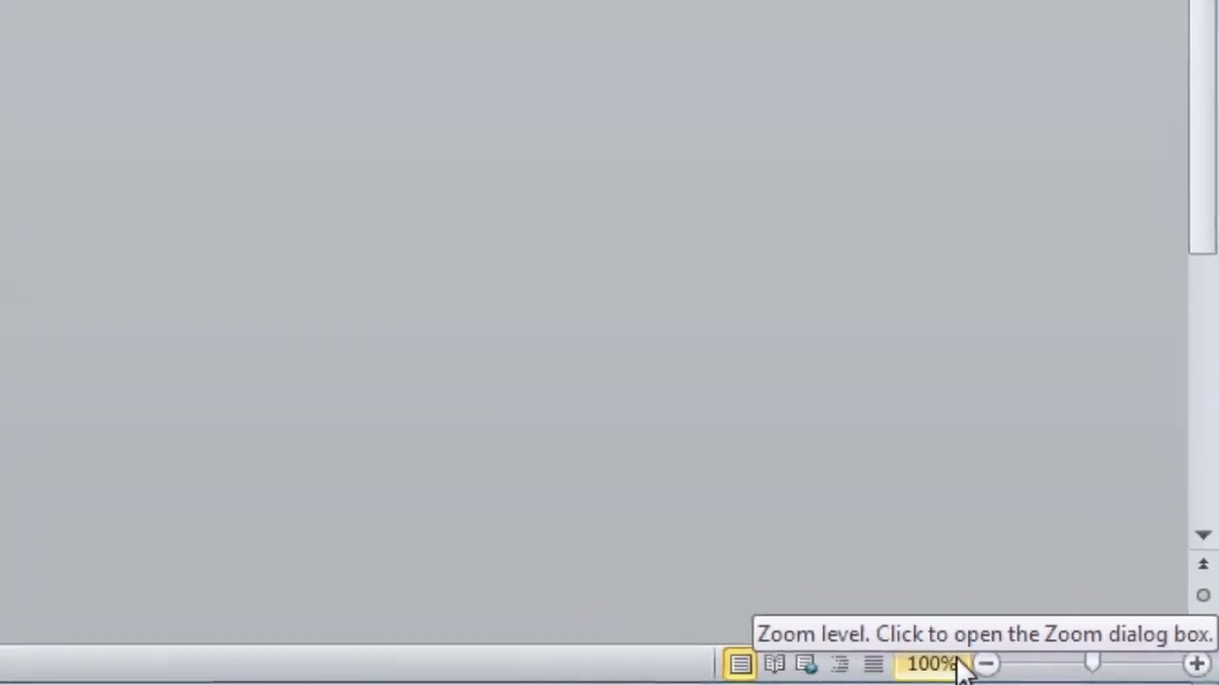
{"action": "left_click", "coordinate": [846, 654]}
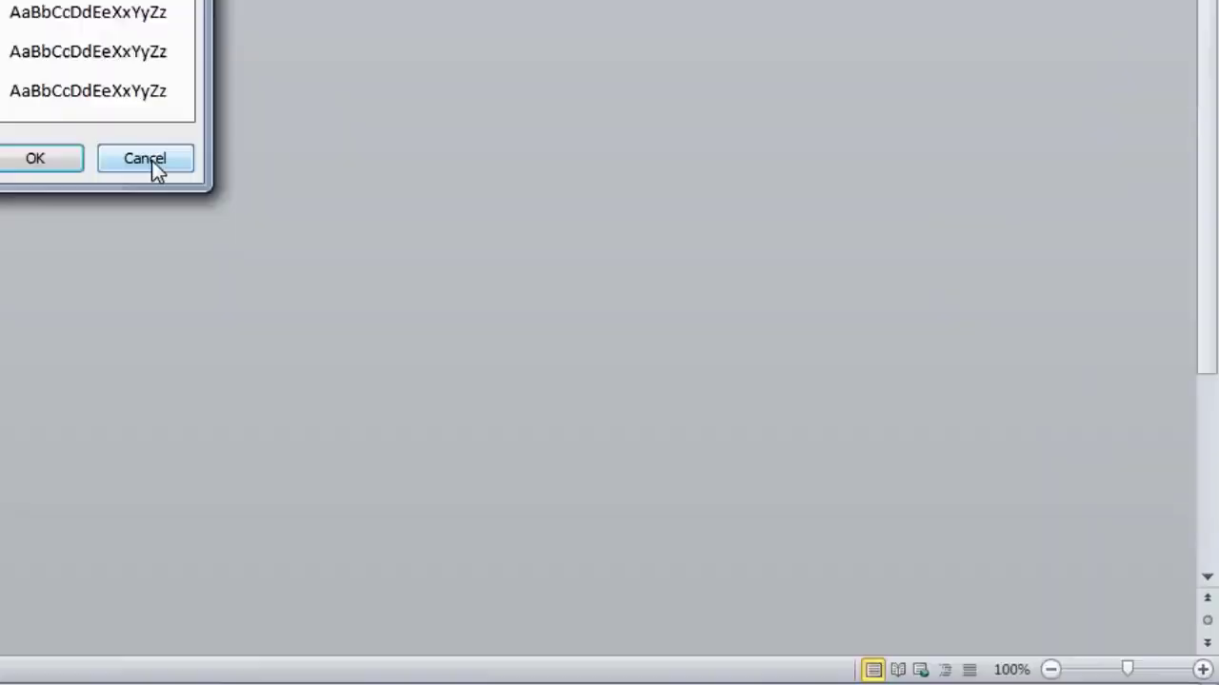
{"action": "left_click", "coordinate": [457, 312]}
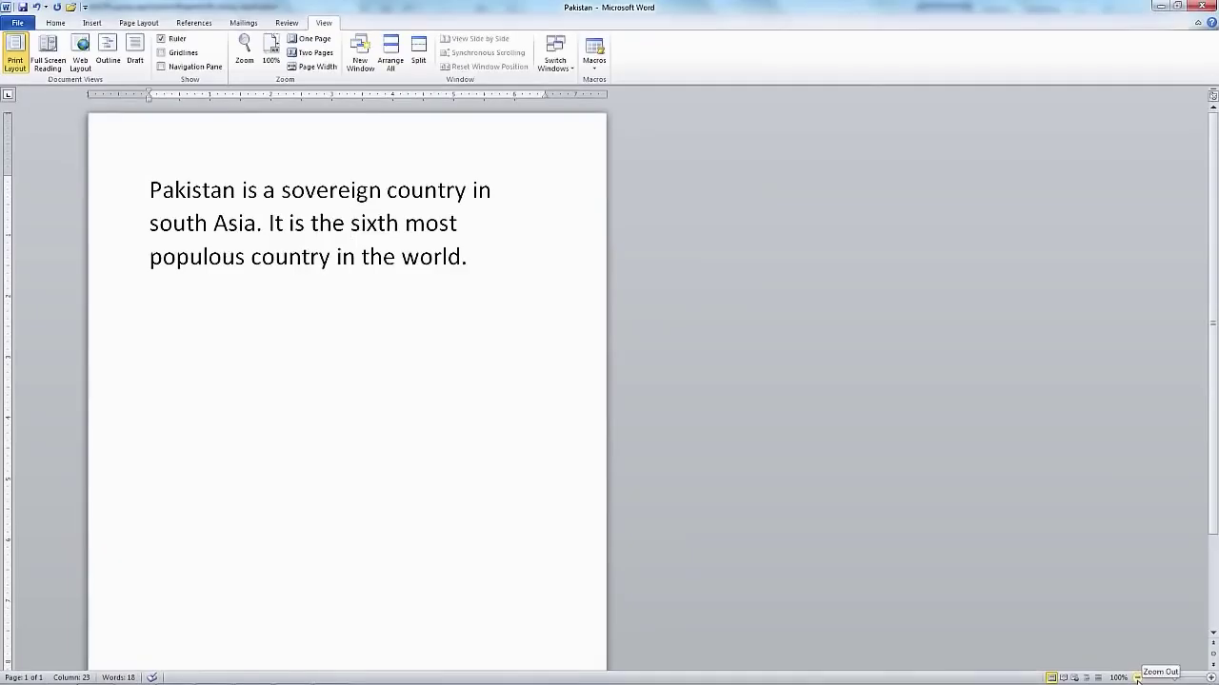
Step: Zoom out to 70% and back to 100% with the buttons, then with the slider
{"action": "left_click", "coordinate": [1136, 677]}
{"action": "left_click", "coordinate": [1137, 678]}
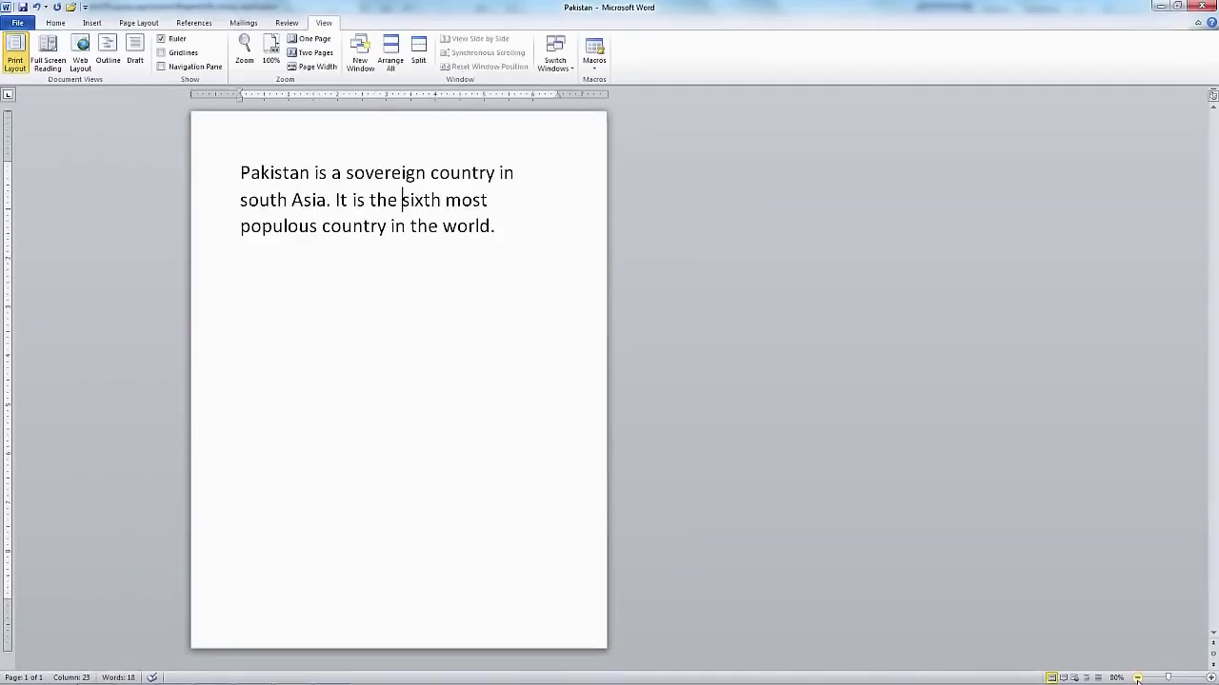
{"action": "left_click", "coordinate": [1136, 678]}
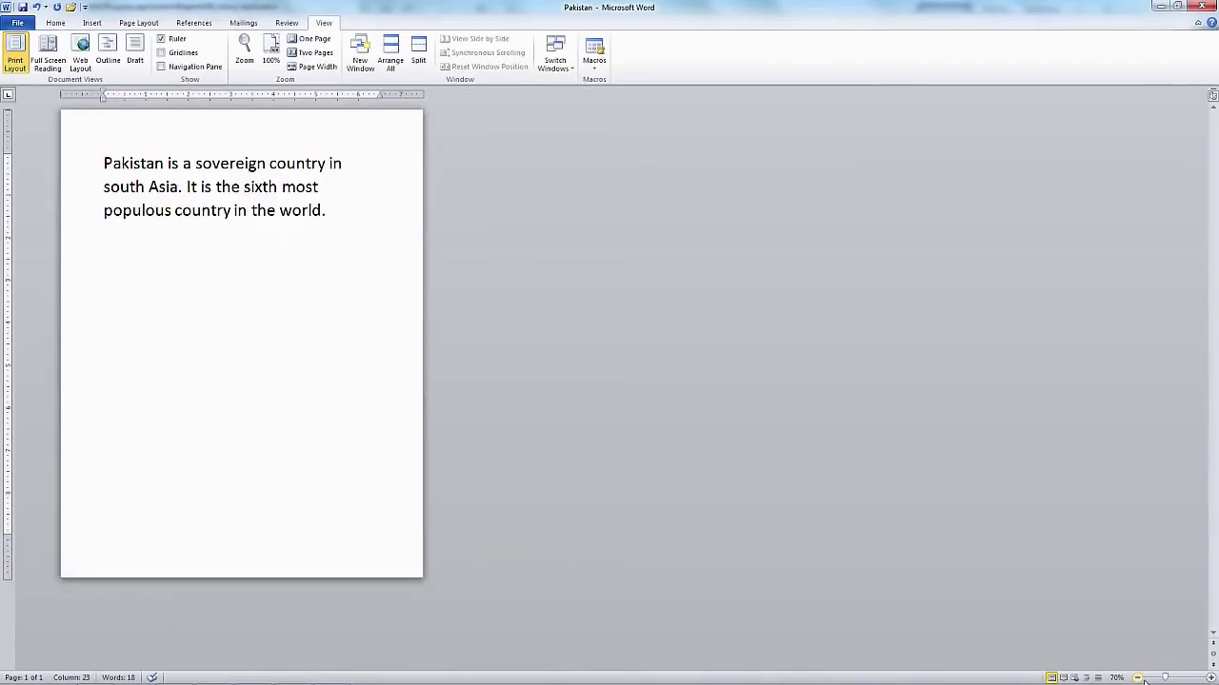
{"action": "left_click", "coordinate": [1210, 678]}
{"action": "left_click", "coordinate": [1210, 678]}
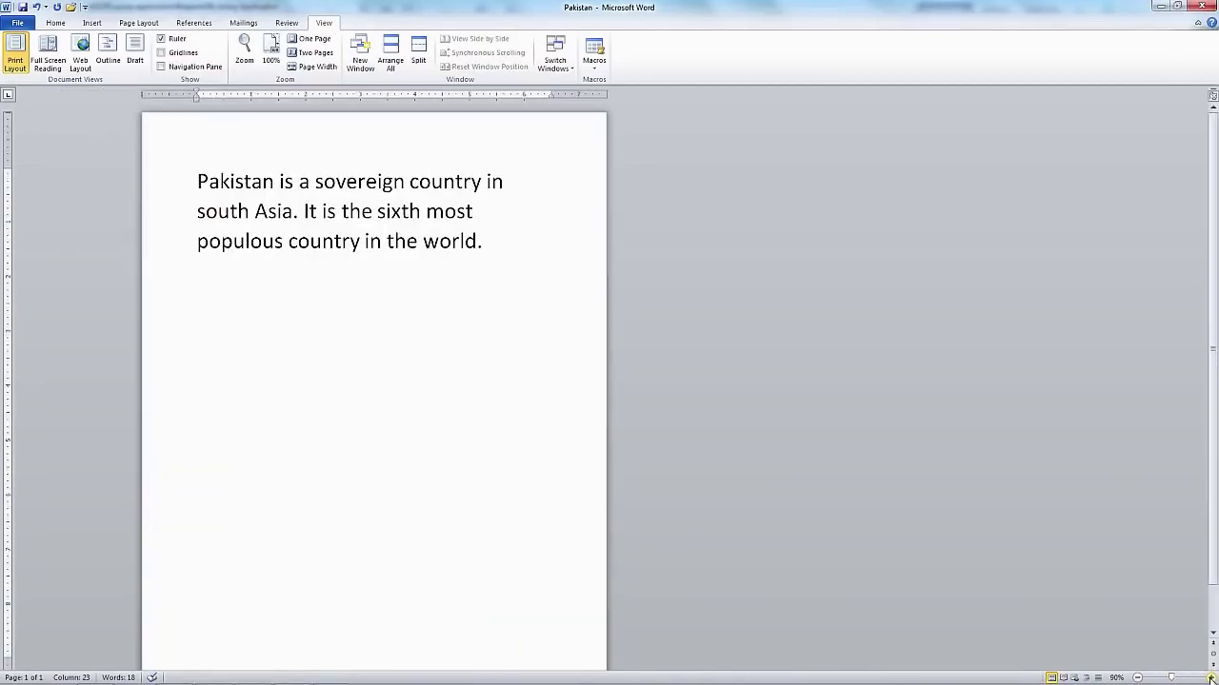
{"action": "left_click", "coordinate": [1210, 678]}
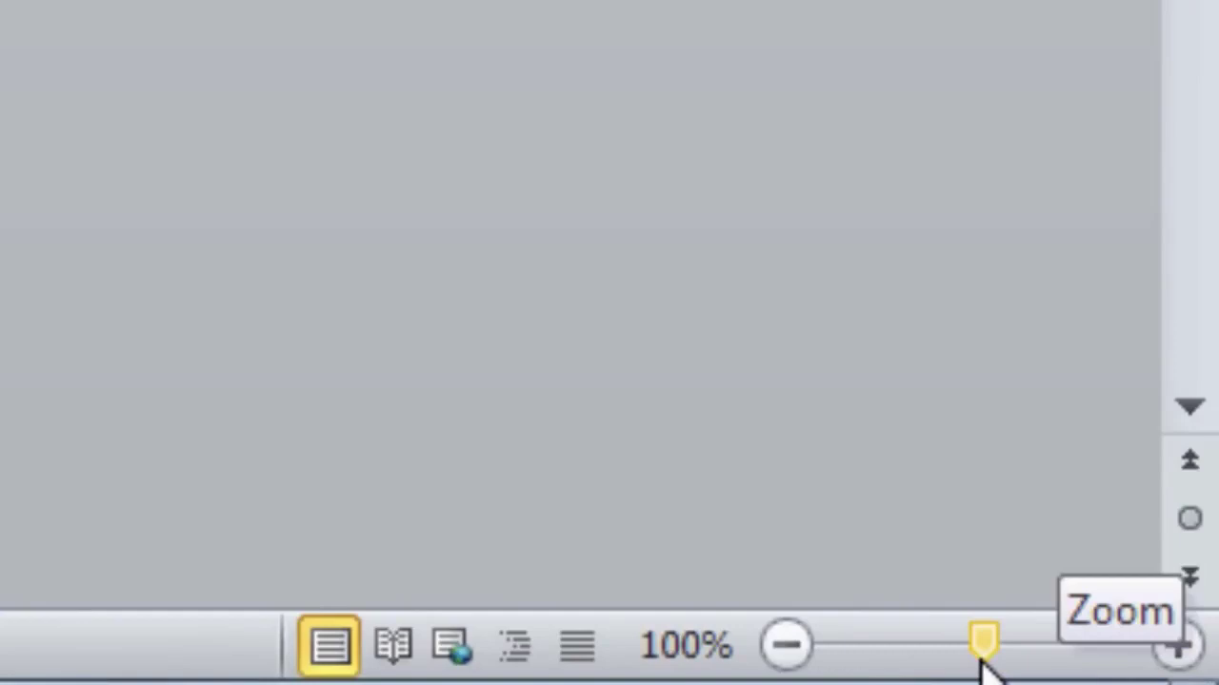
{"action": "left_click_drag", "start_coordinate": [981, 663], "coordinate": [931, 668]}
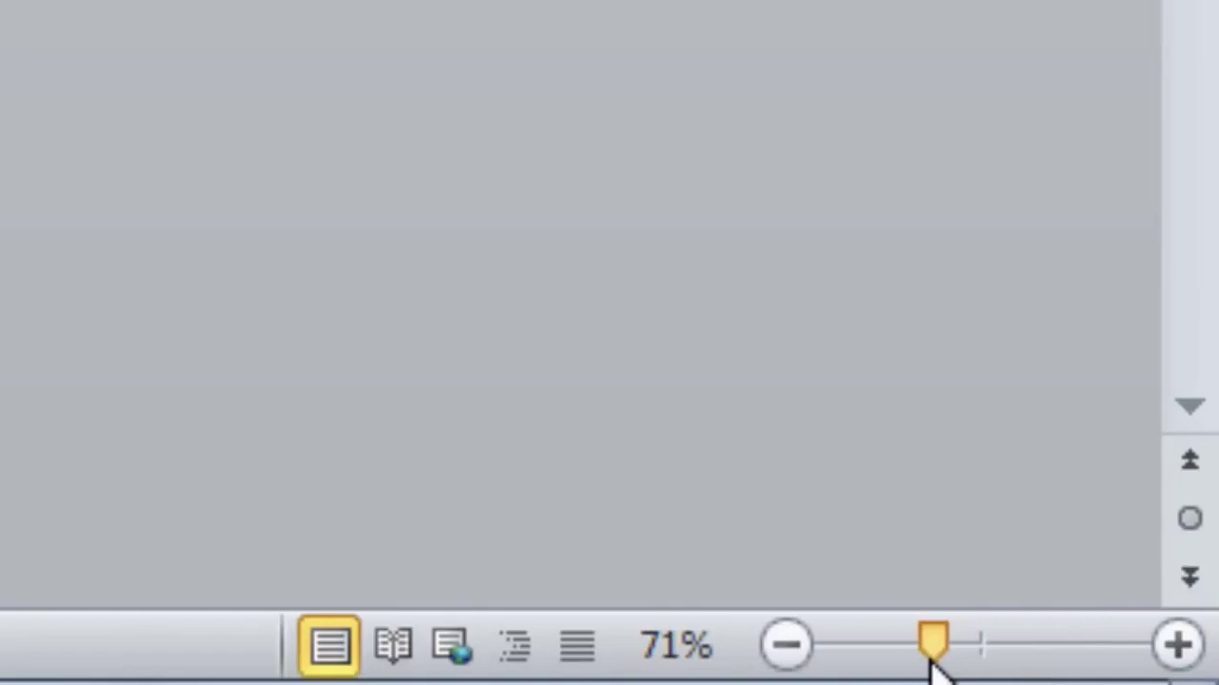
{"action": "left_click_drag", "start_coordinate": [935, 669], "coordinate": [973, 673]}
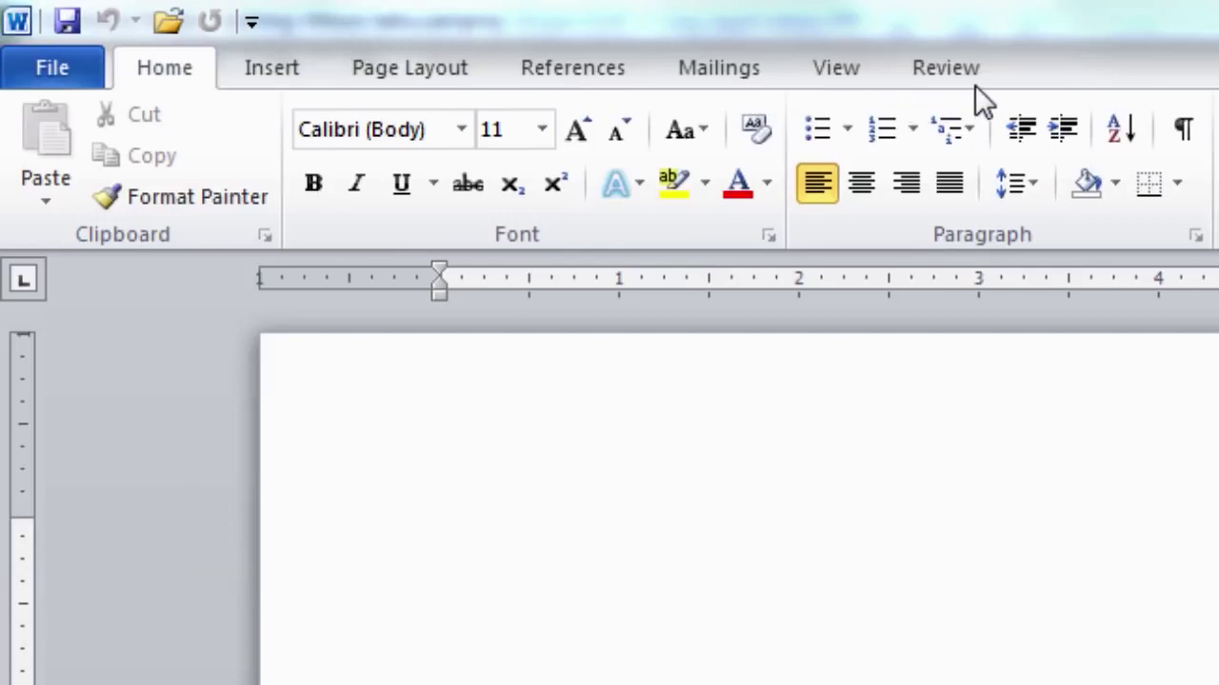
{"action": "left_click", "coordinate": [842, 72]}
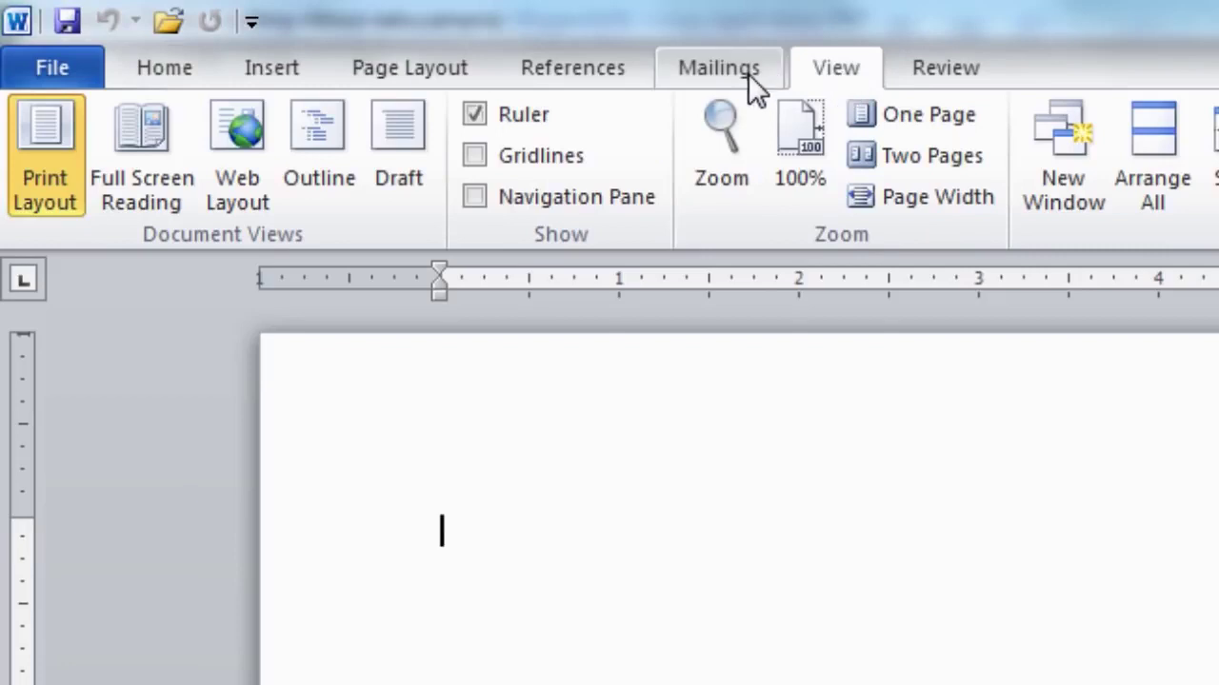
{"action": "left_click", "coordinate": [747, 73]}
{"action": "left_click", "coordinate": [595, 73]}
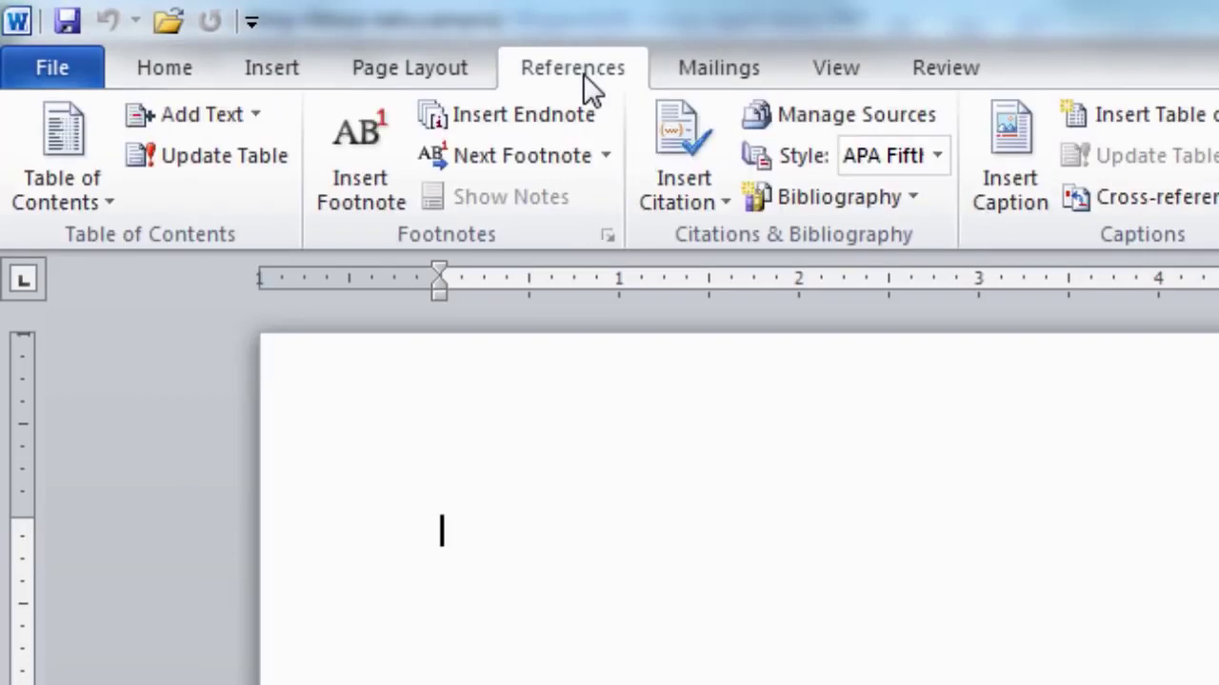
{"action": "left_click", "coordinate": [463, 75]}
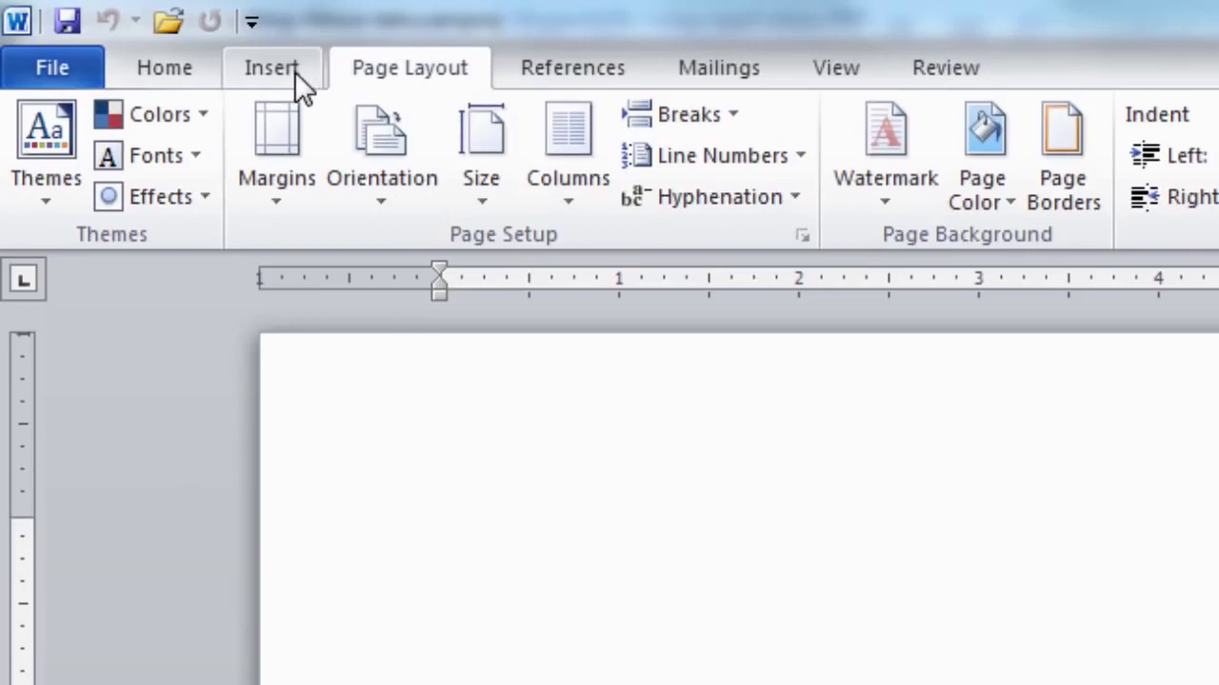
{"action": "left_click", "coordinate": [295, 71]}
{"action": "left_click", "coordinate": [182, 67]}
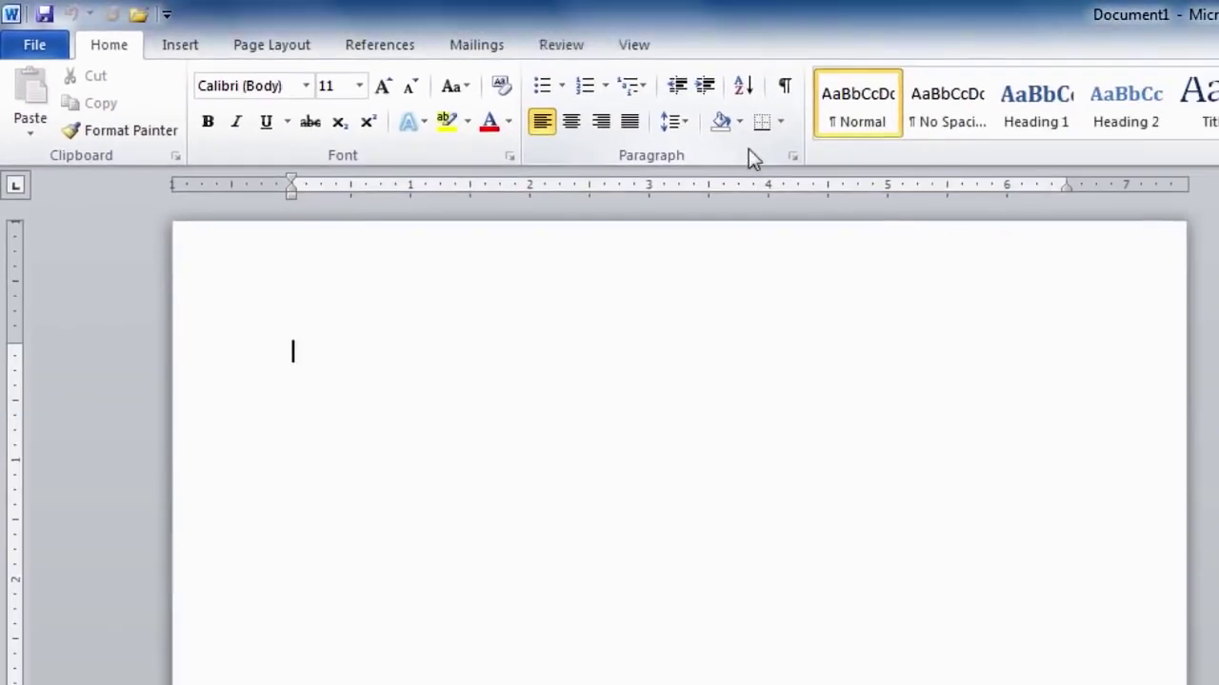
Step: Tick Developer under Main Tabs in Customize the Ribbon options and apply with OK
{"action": "right_click", "coordinate": [846, 150]}
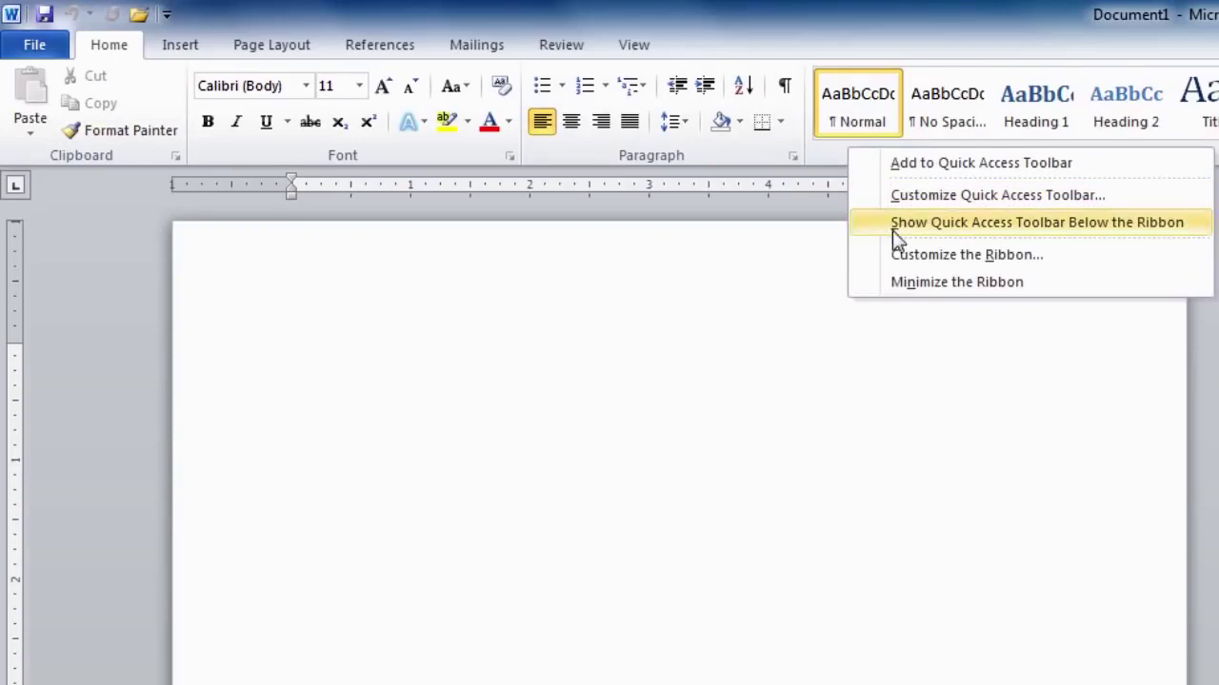
{"action": "left_click", "coordinate": [903, 256]}
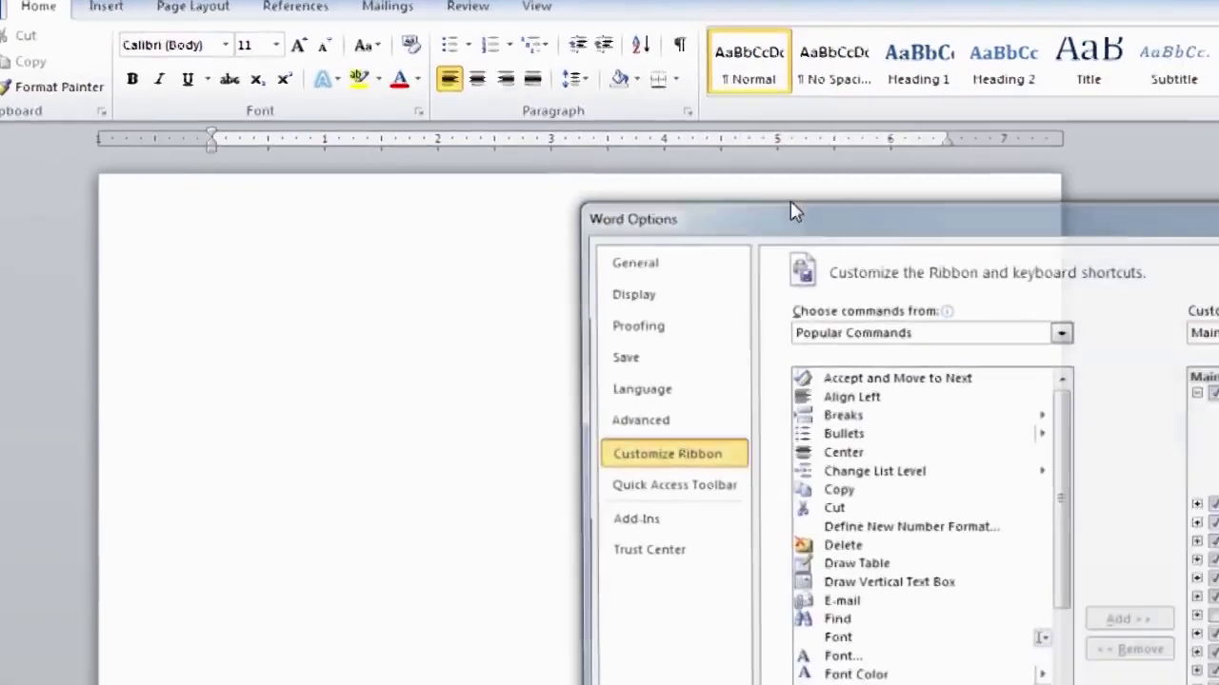
{"action": "left_click_drag", "start_coordinate": [762, 214], "coordinate": [406, 36]}
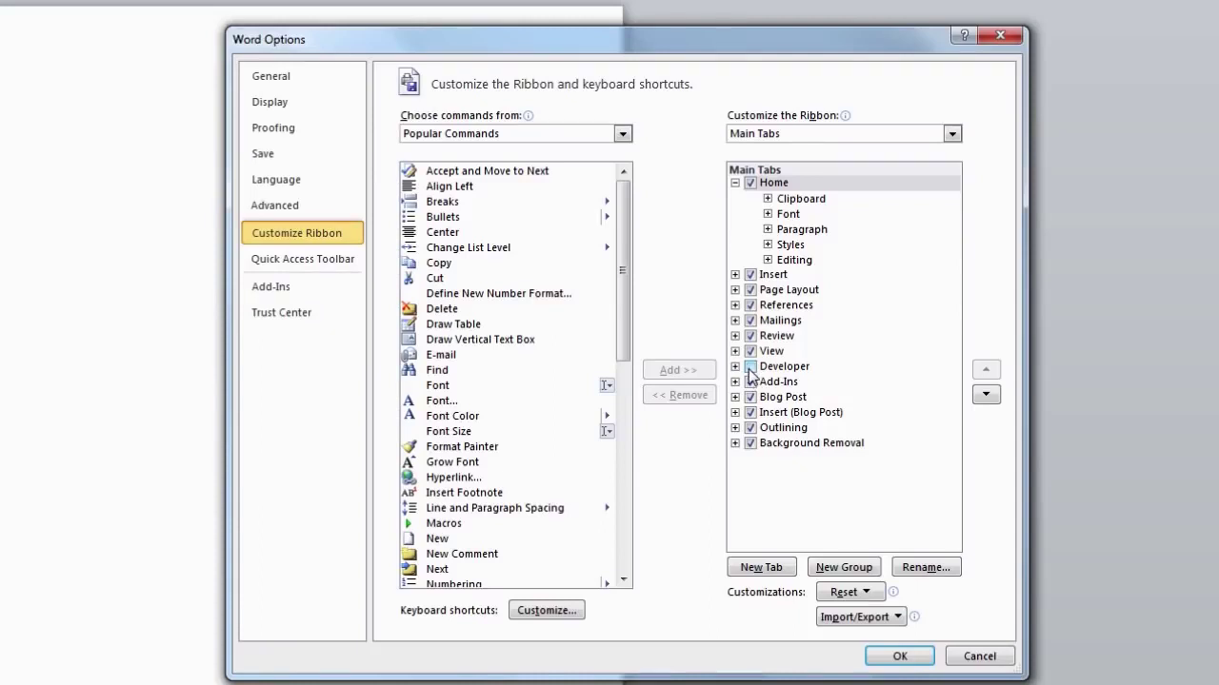
{"action": "left_click", "coordinate": [750, 367]}
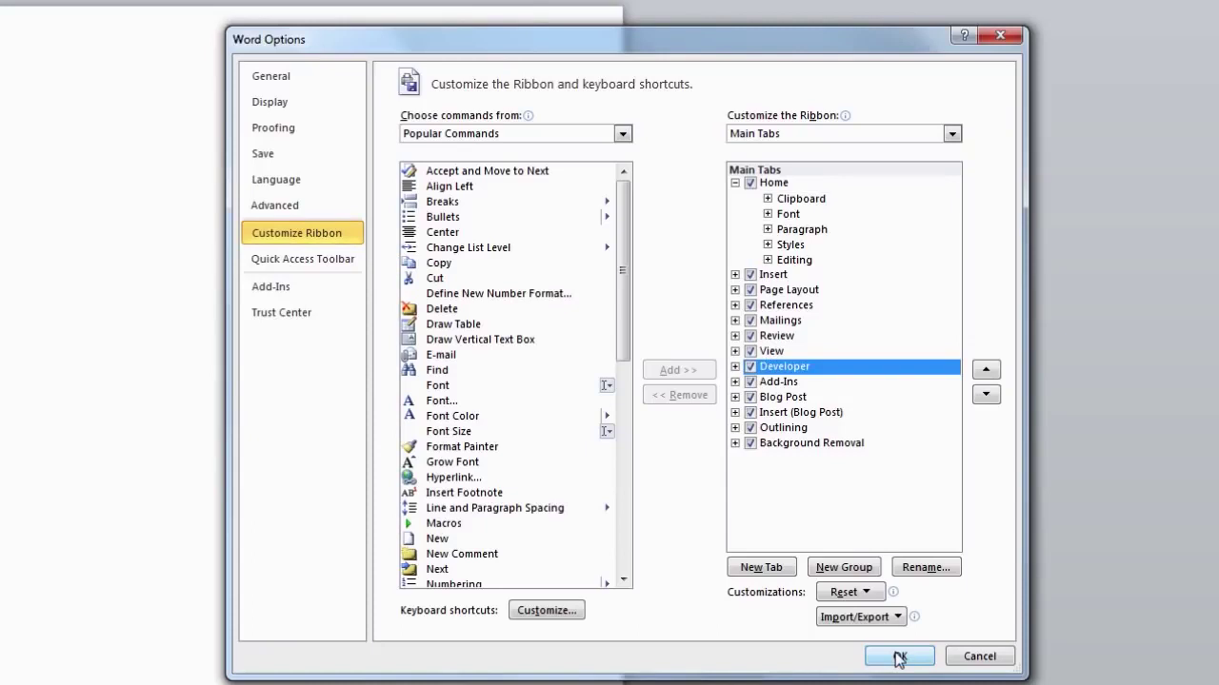
{"action": "left_click", "coordinate": [898, 657]}
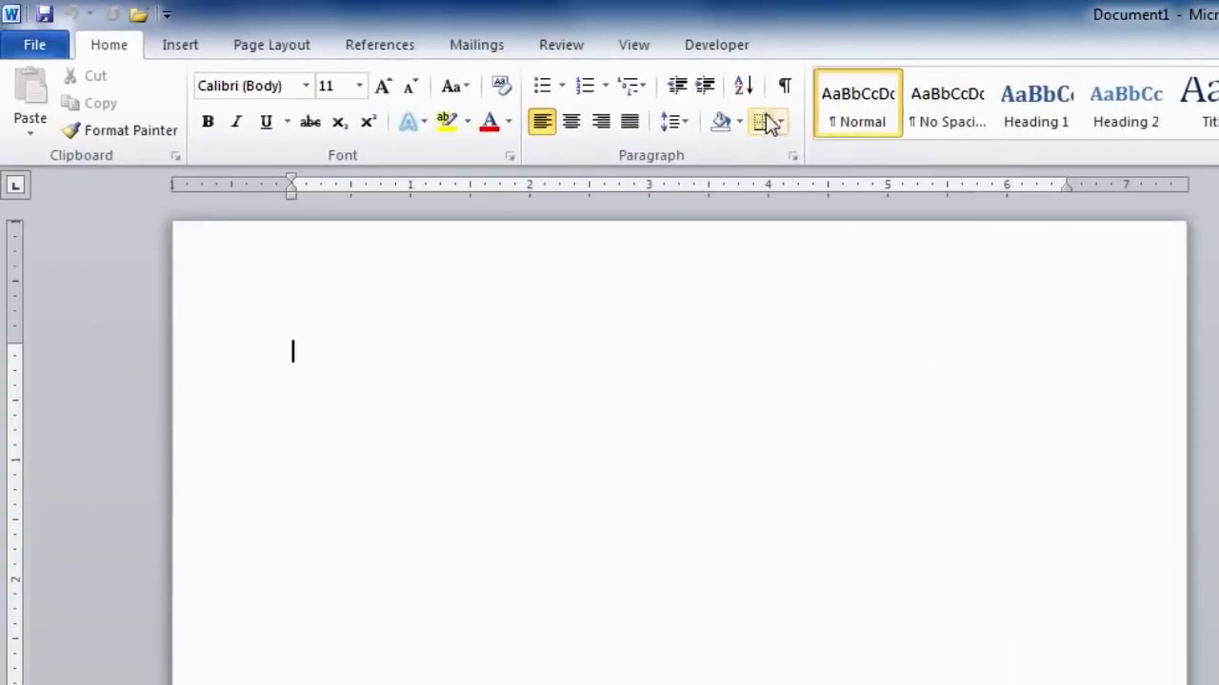
Step: Uncheck Insert under Main Tabs in Customize the Ribbon options and apply with OK
{"action": "right_click", "coordinate": [914, 154]}
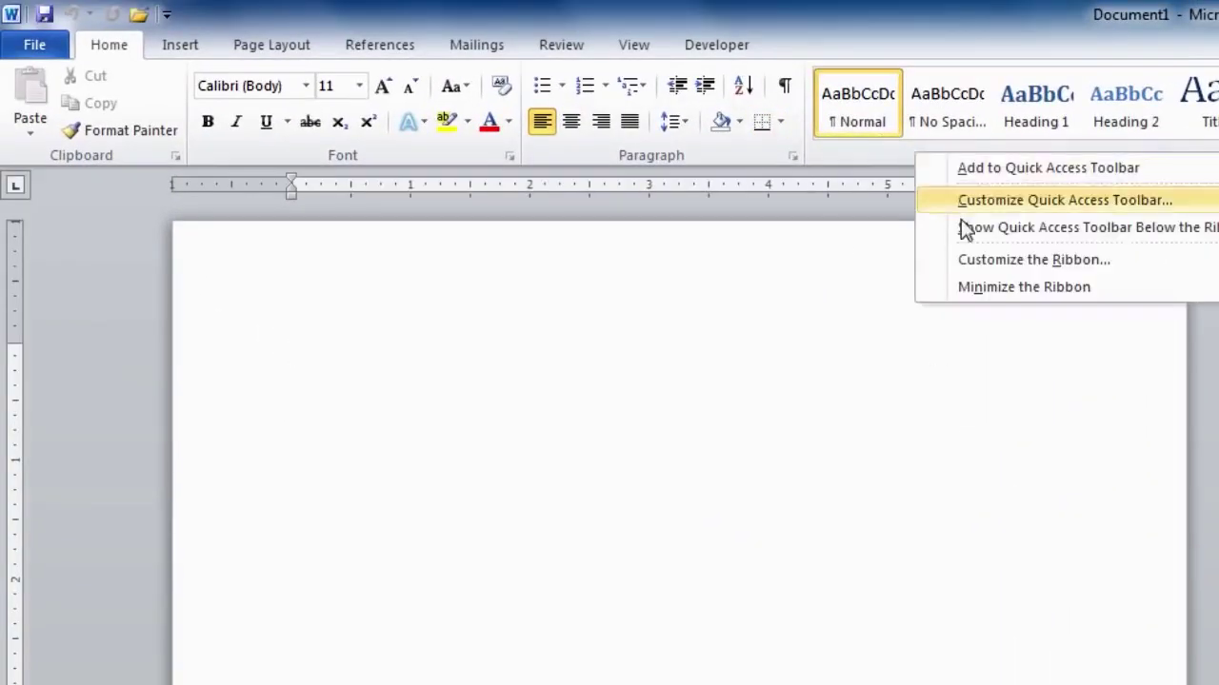
{"action": "left_click", "coordinate": [999, 259]}
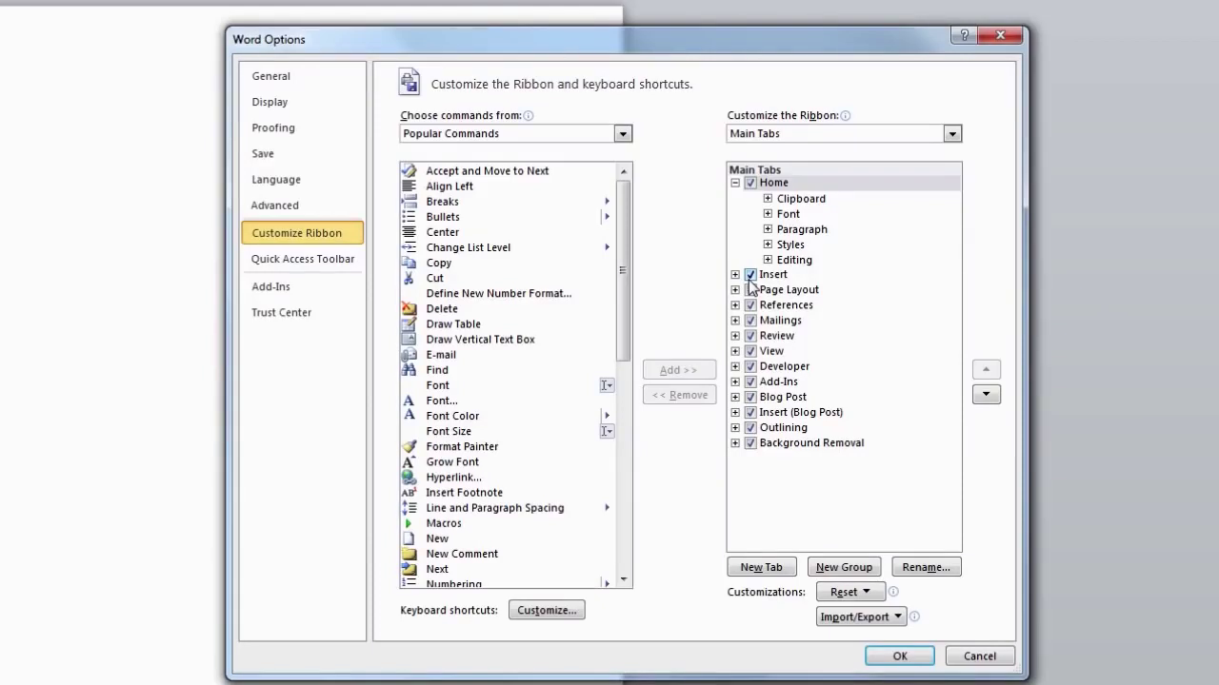
{"action": "left_click", "coordinate": [750, 275]}
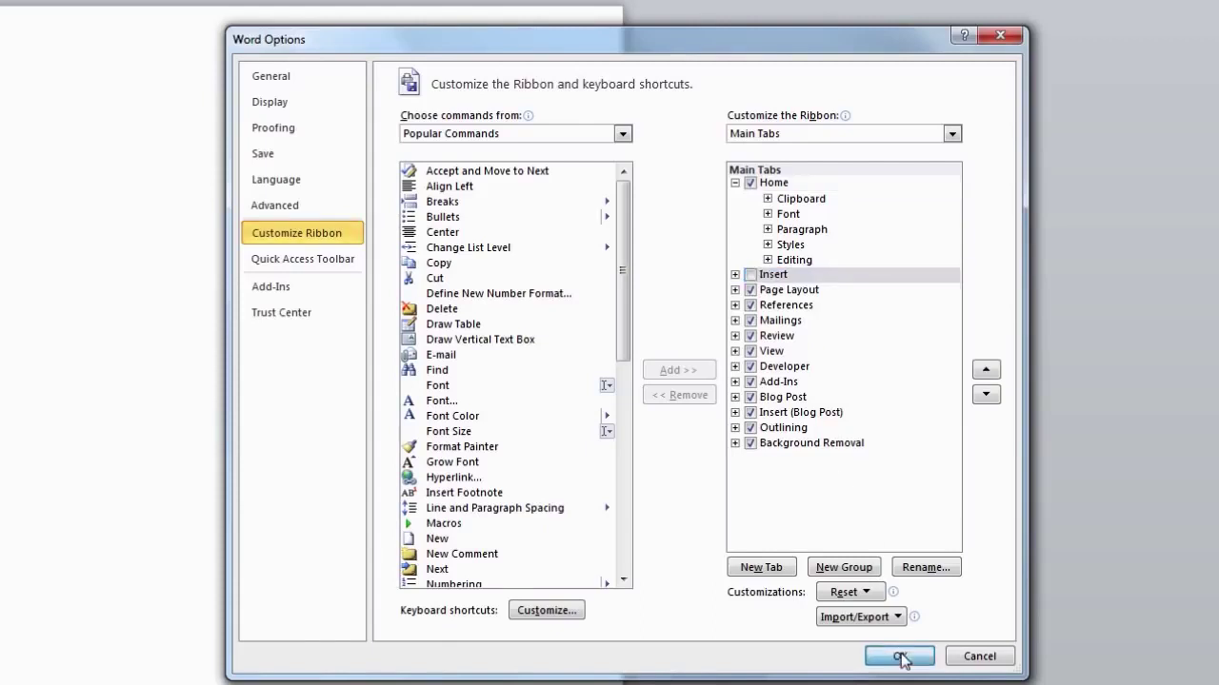
{"action": "left_click", "coordinate": [899, 656]}
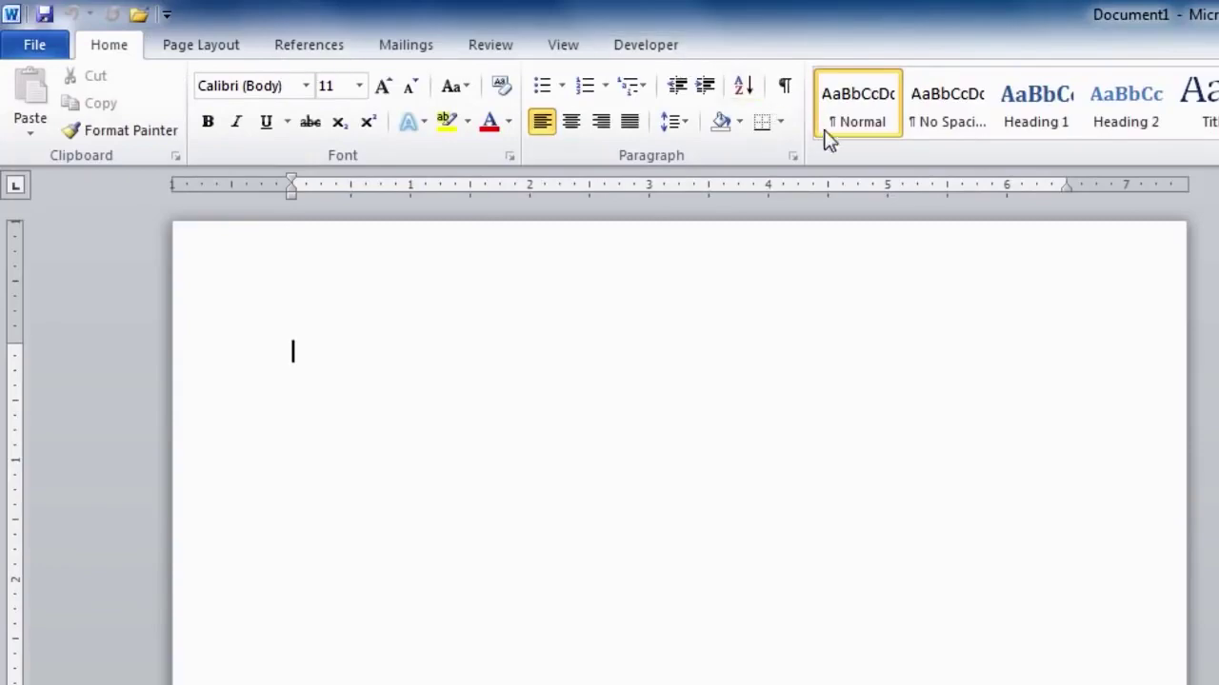
Step: In Customize the Ribbon, move the Home tab down two places and back to the top
{"action": "right_click", "coordinate": [846, 148]}
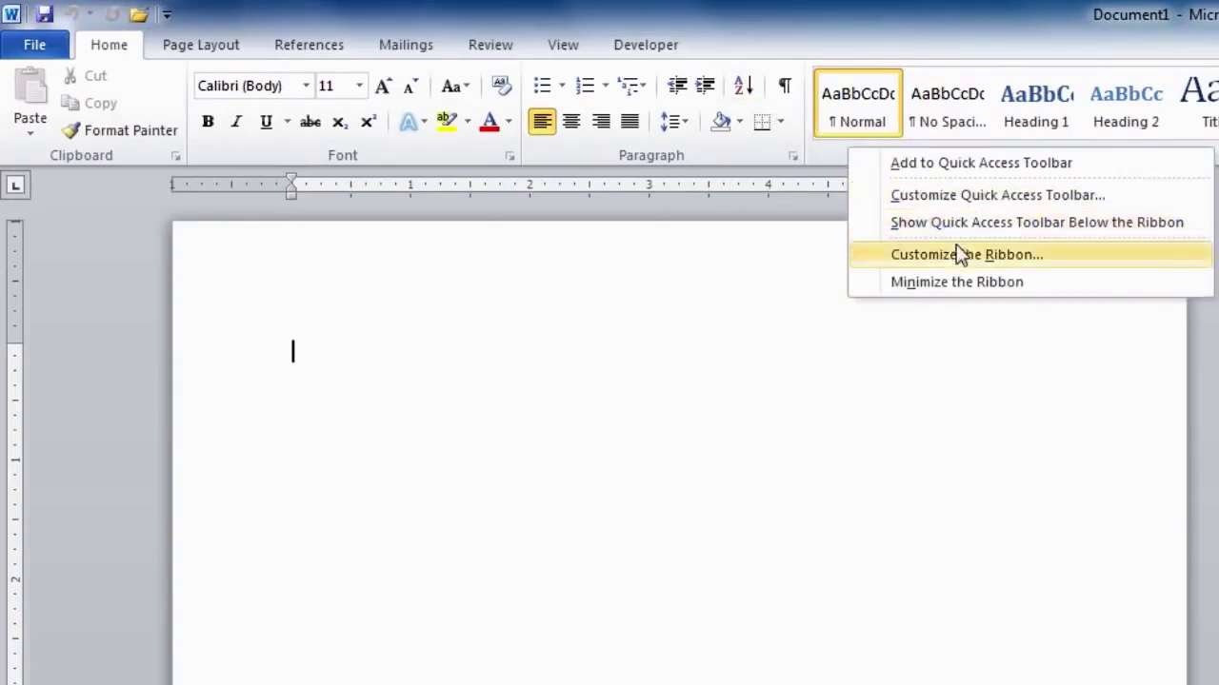
{"action": "left_click", "coordinate": [960, 254]}
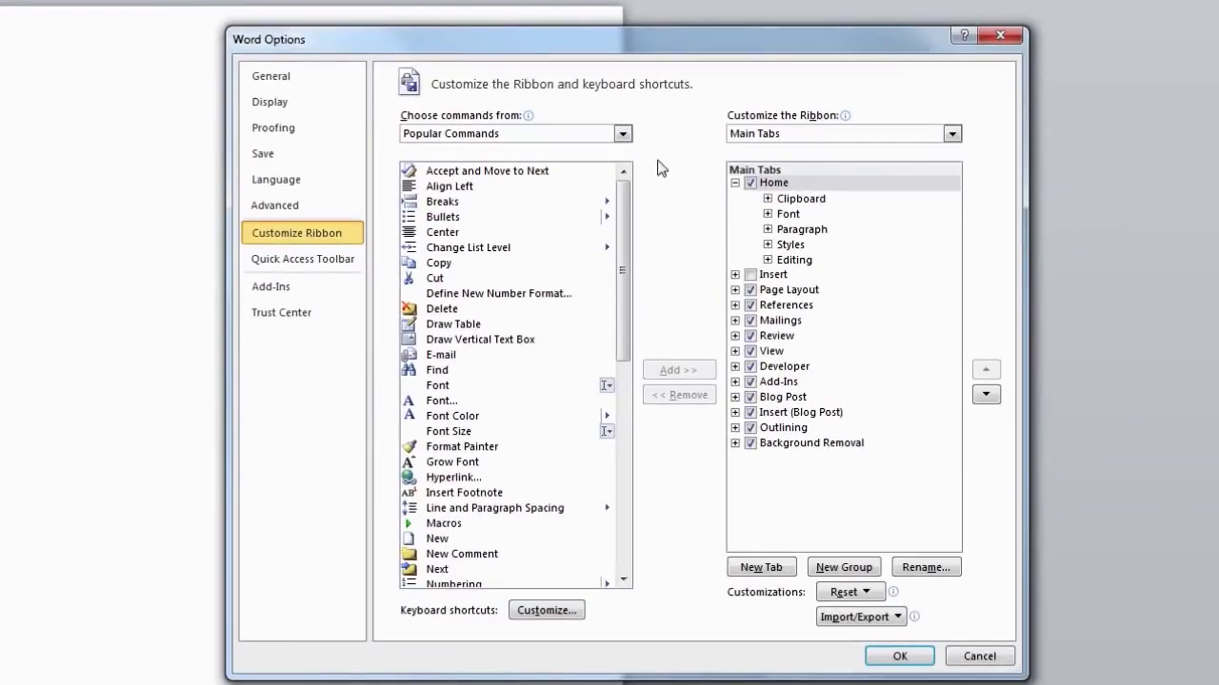
{"action": "left_click", "coordinate": [773, 182]}
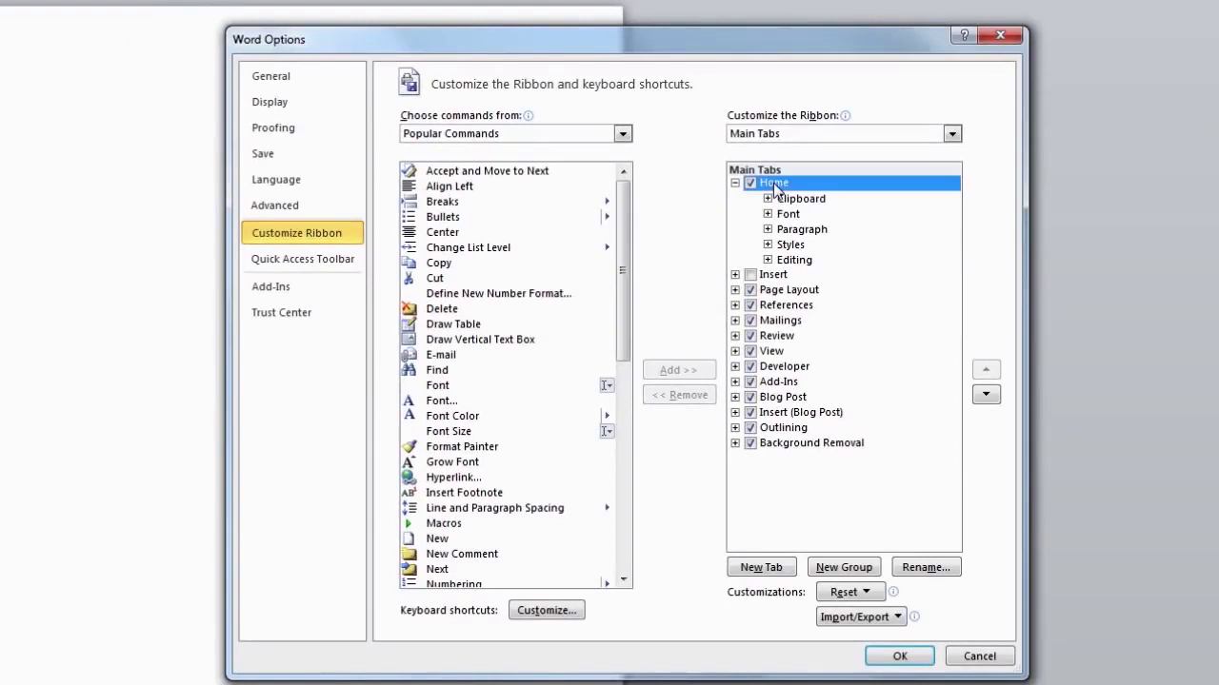
{"action": "left_click", "coordinate": [991, 397]}
{"action": "left_click", "coordinate": [992, 397]}
{"action": "left_click", "coordinate": [992, 369]}
{"action": "left_click", "coordinate": [992, 371]}
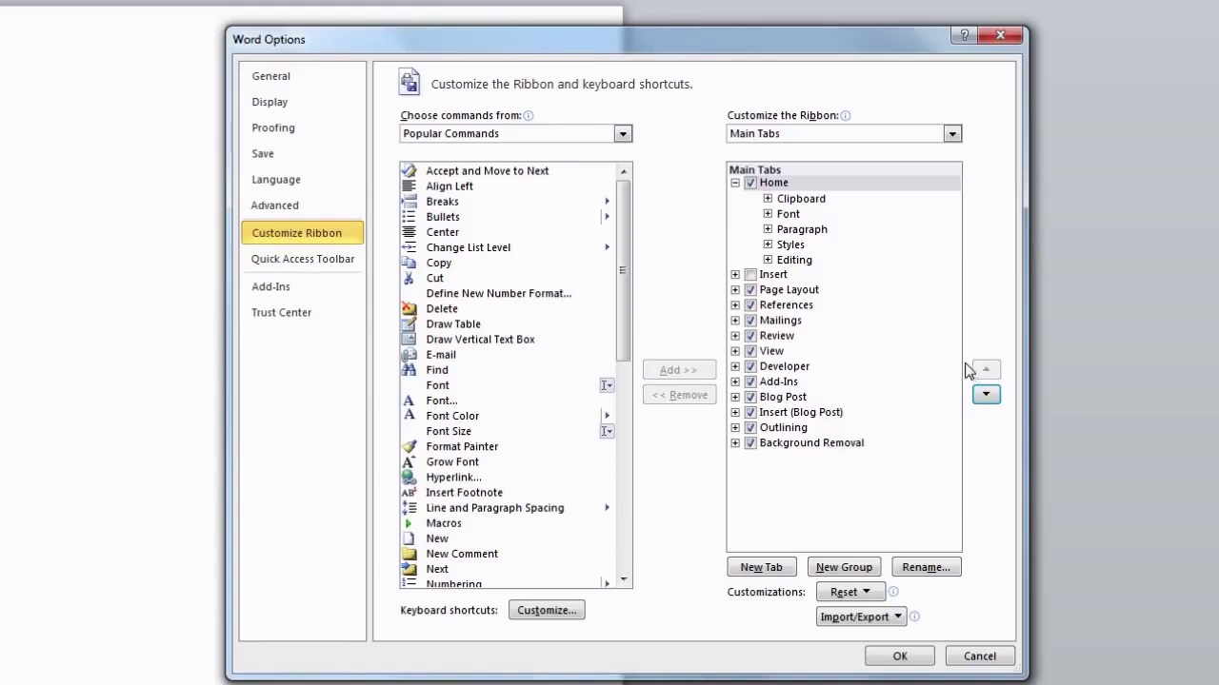
Step: Move the View tab above Review, then show the document in Print Layout view
{"action": "left_click", "coordinate": [779, 354]}
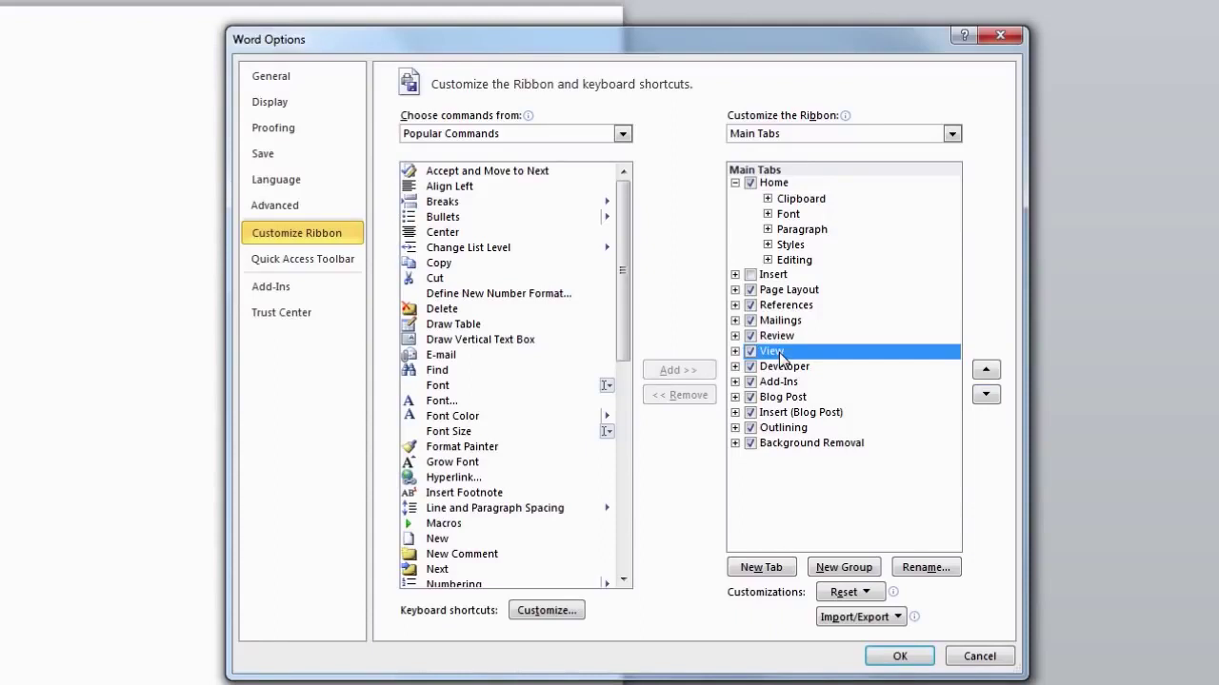
{"action": "left_click_drag", "start_coordinate": [778, 353], "coordinate": [789, 332]}
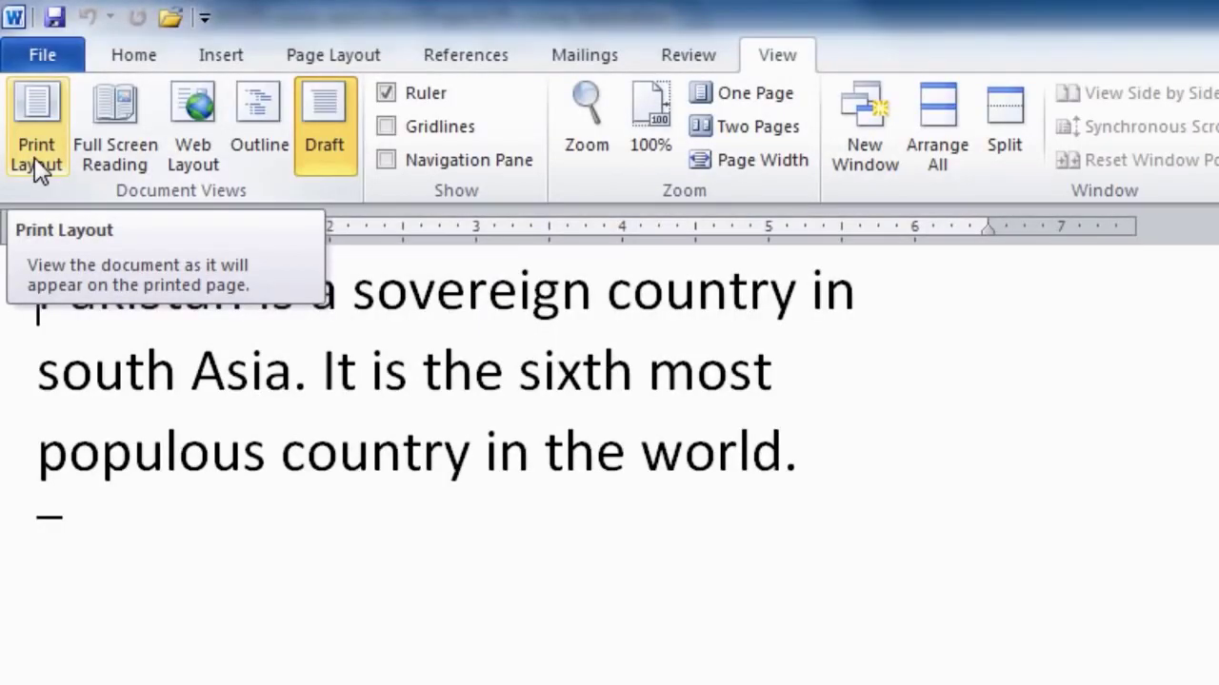
{"action": "left_click", "coordinate": [34, 158]}
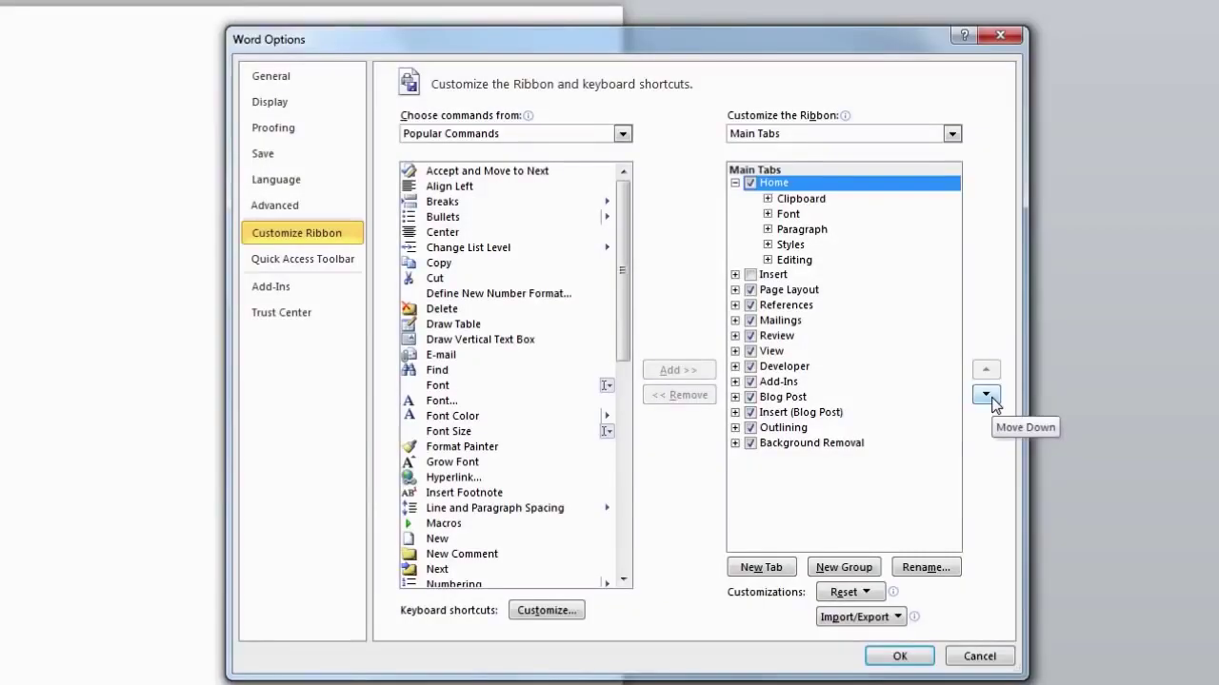
Step: Move the Home tab down two places, then back up to the first position
{"action": "left_click", "coordinate": [991, 399]}
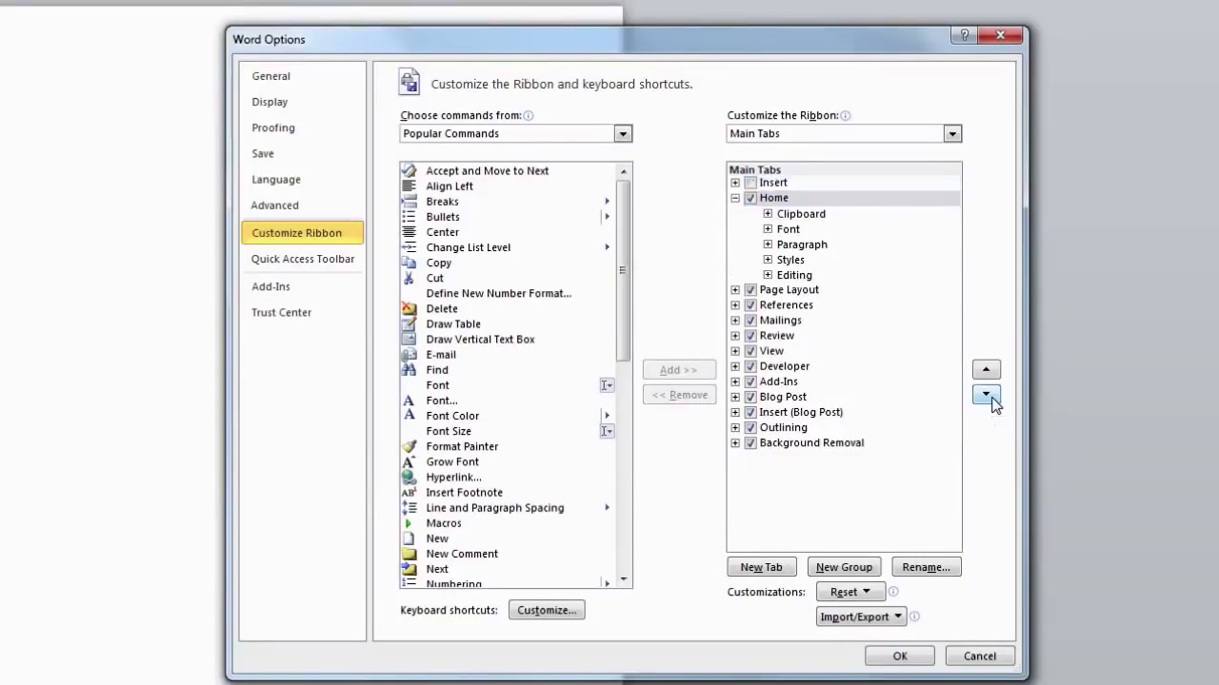
{"action": "left_click", "coordinate": [991, 399]}
{"action": "left_click", "coordinate": [987, 371]}
{"action": "left_click", "coordinate": [987, 371]}
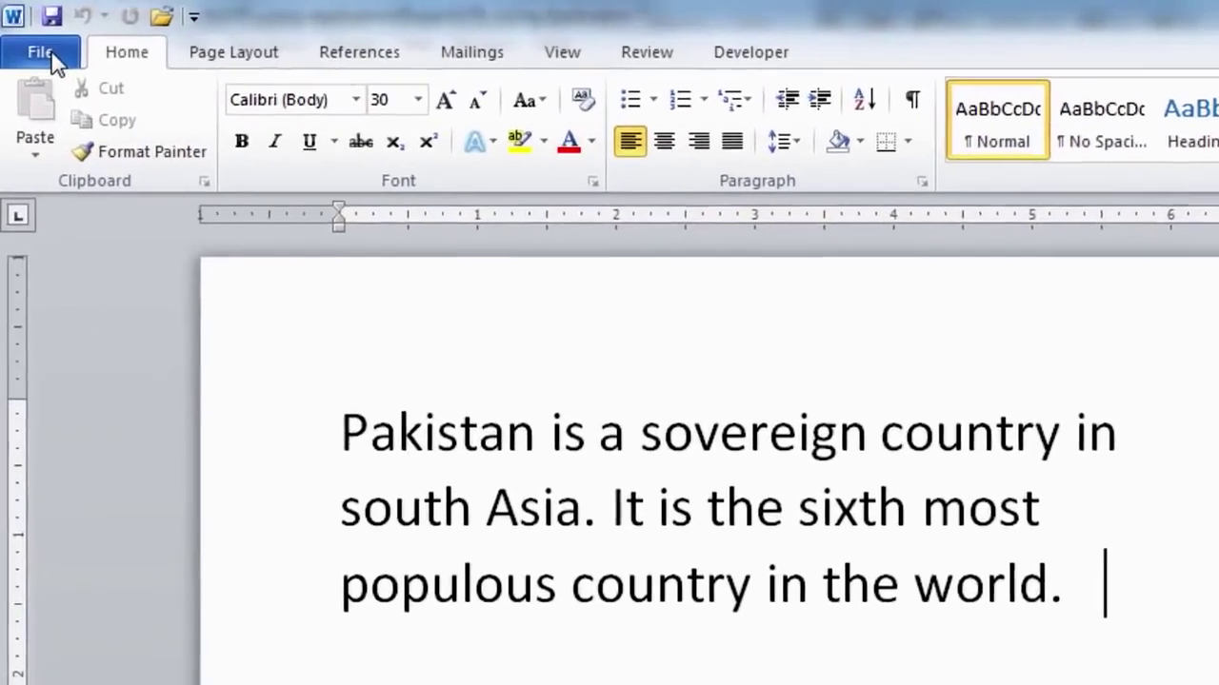
Step: Use Save As with type Rich Text Format and file name 'rich text'
{"action": "left_click", "coordinate": [53, 52]}
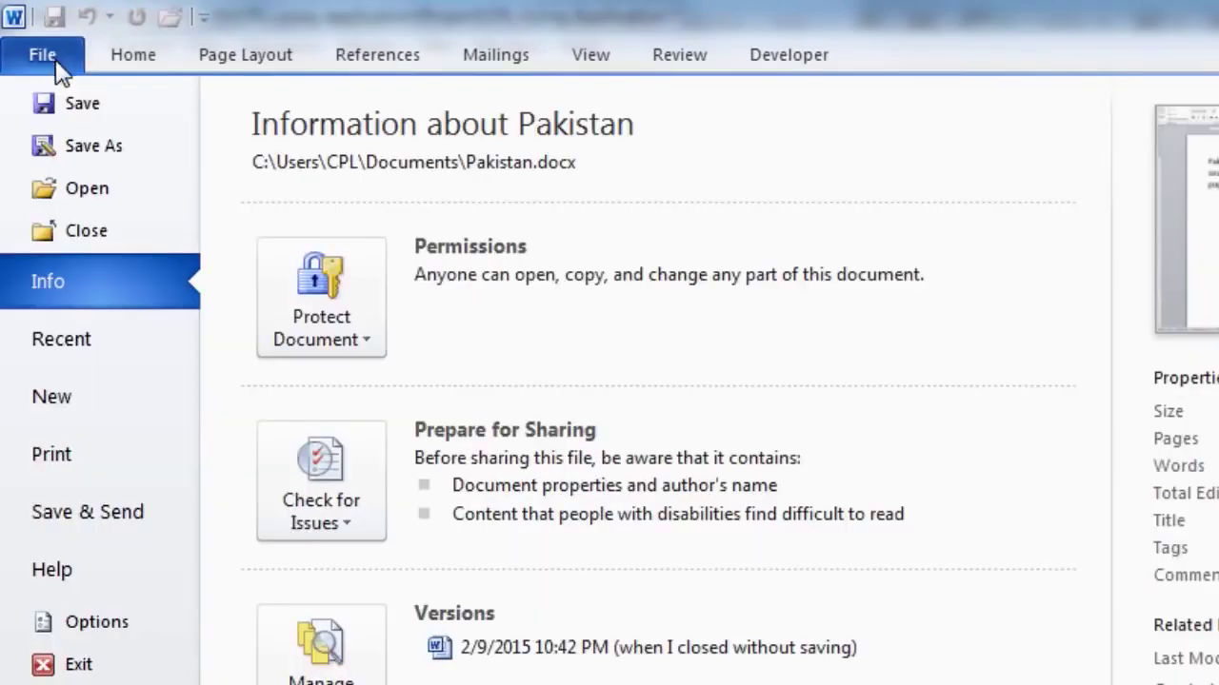
{"action": "left_click", "coordinate": [76, 152]}
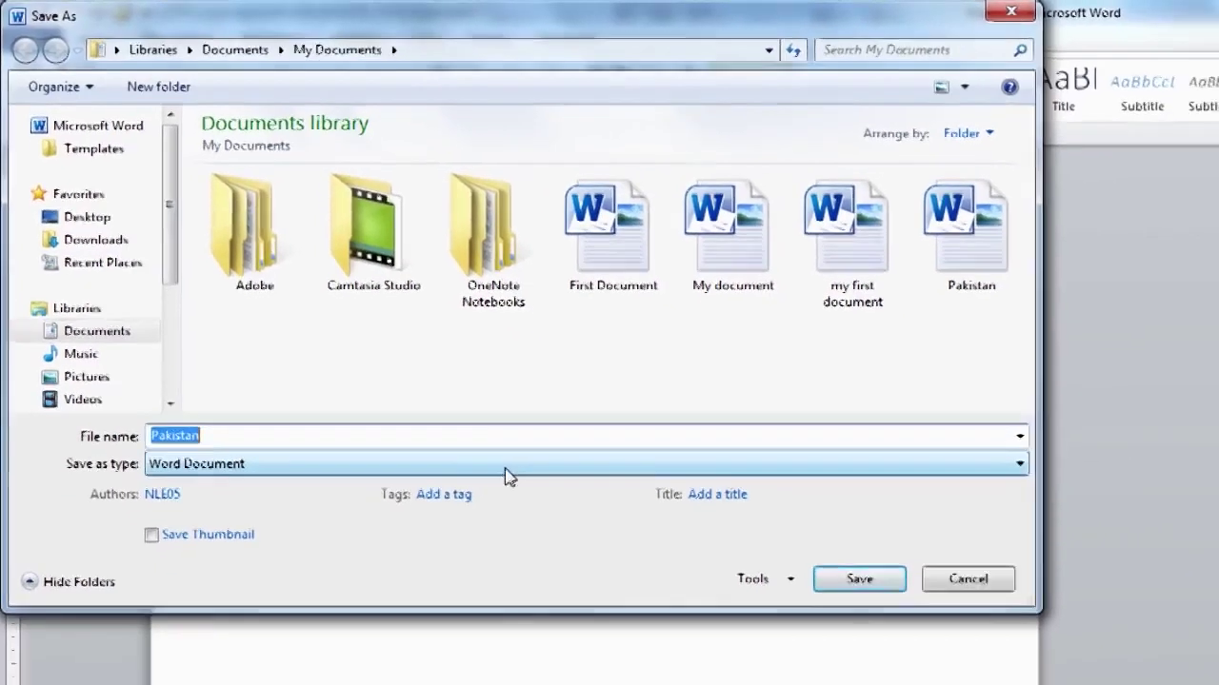
{"action": "left_click", "coordinate": [487, 519]}
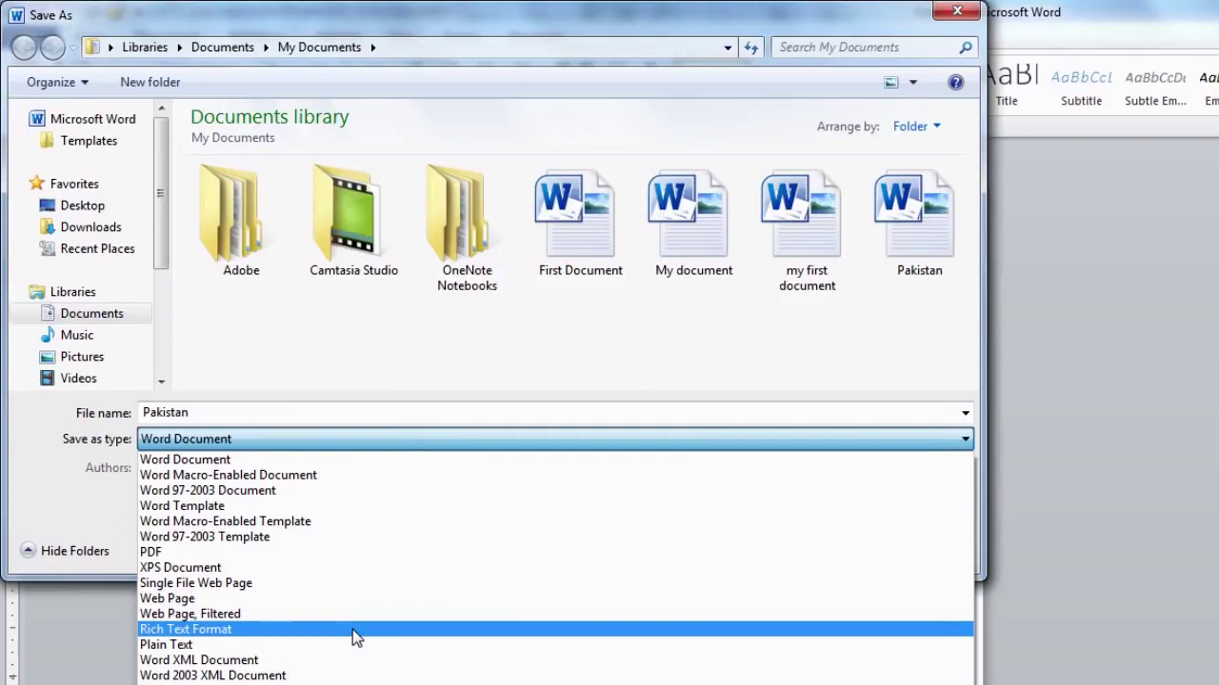
{"action": "left_click", "coordinate": [352, 629]}
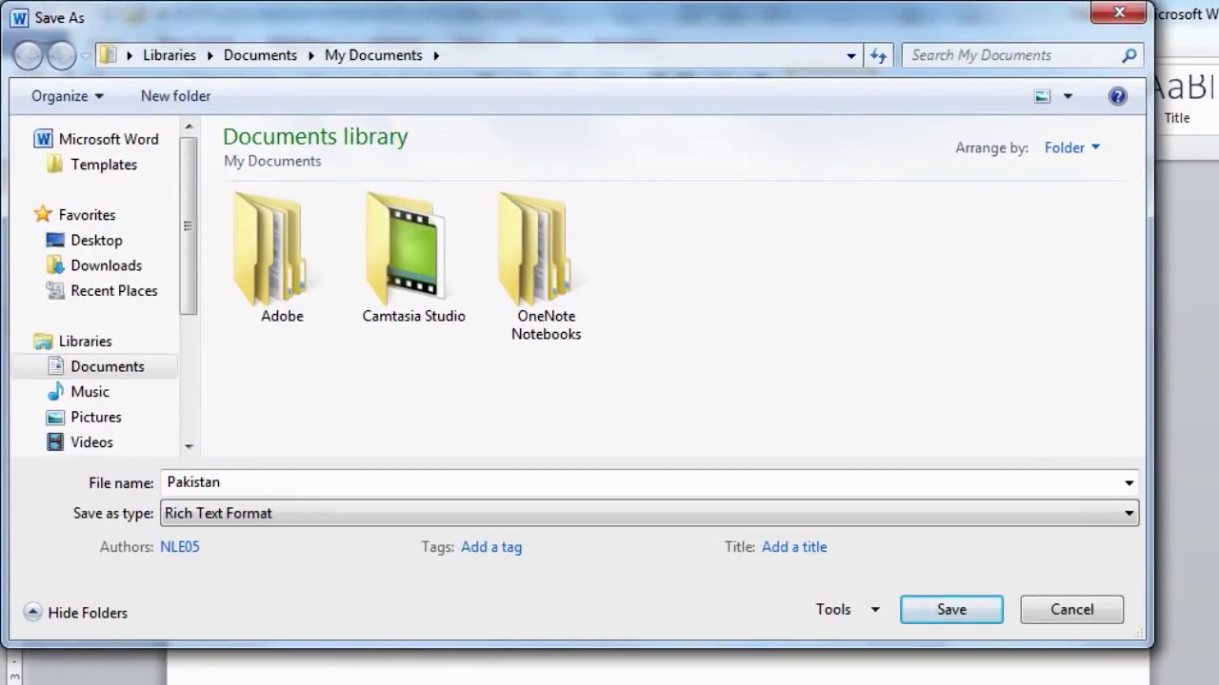
{"action": "double_click", "coordinate": [243, 481]}
{"action": "type", "text": "rich text"}
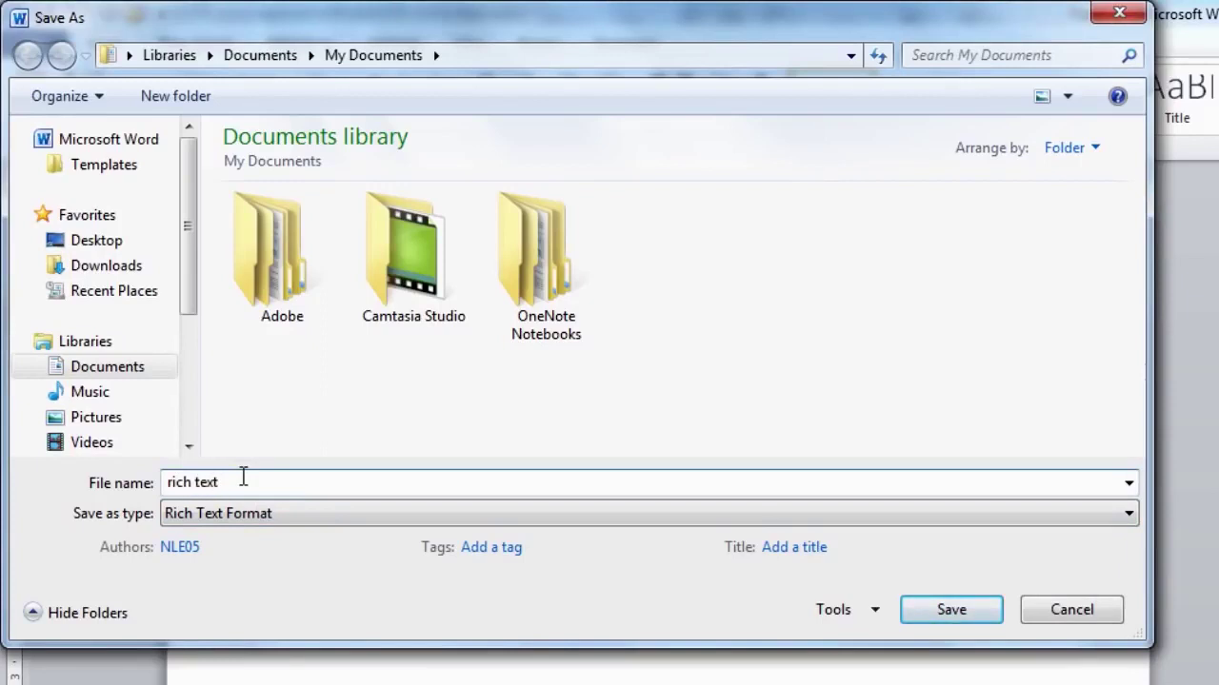
{"action": "left_click", "coordinate": [965, 615]}
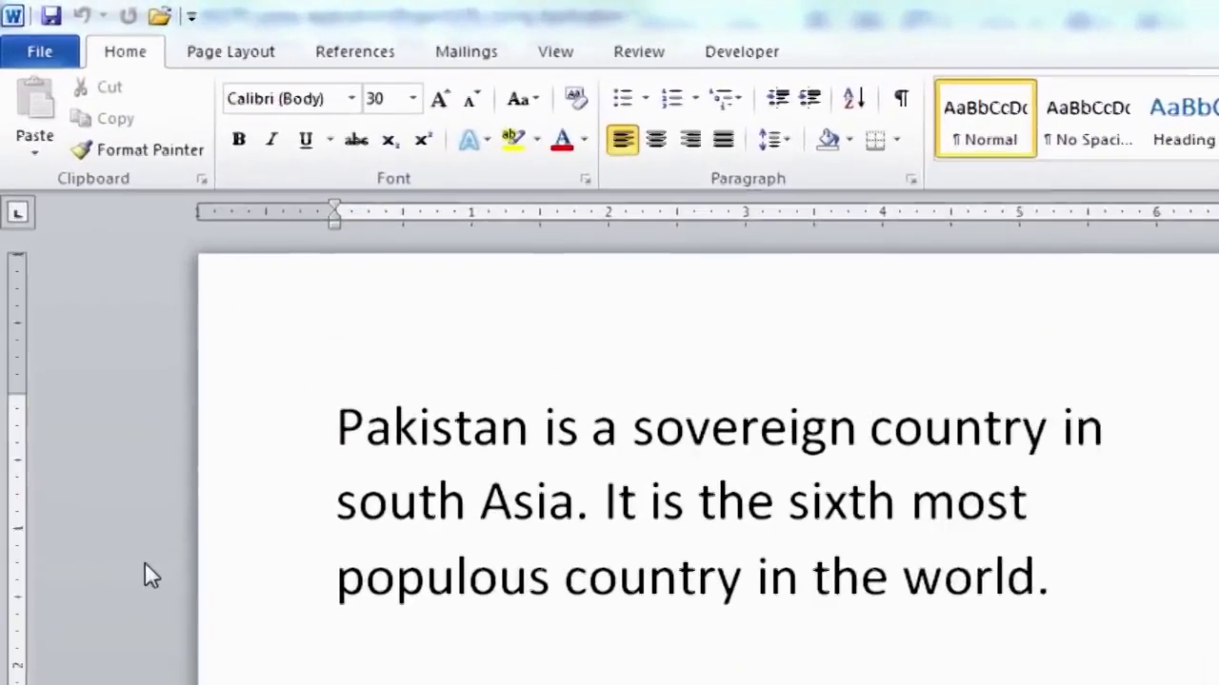
Step: Use Save As with type Web Page and file name 'my web page'
{"action": "left_click", "coordinate": [44, 57]}
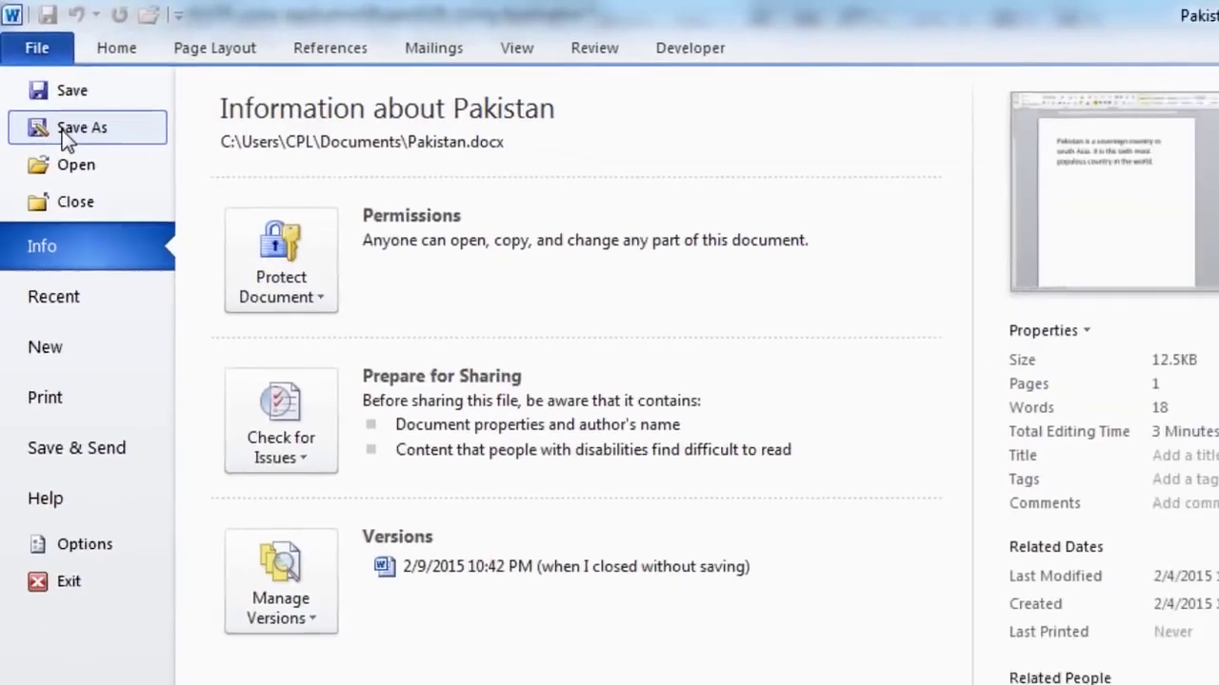
{"action": "left_click", "coordinate": [76, 141]}
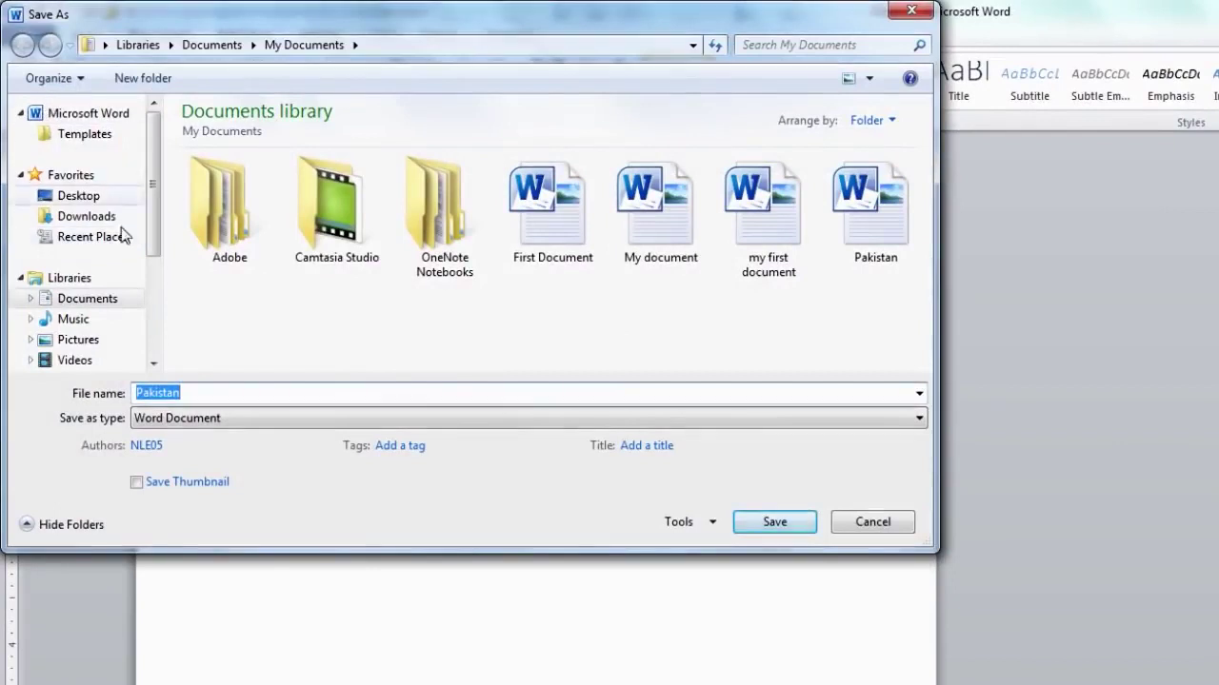
{"action": "left_click", "coordinate": [221, 423]}
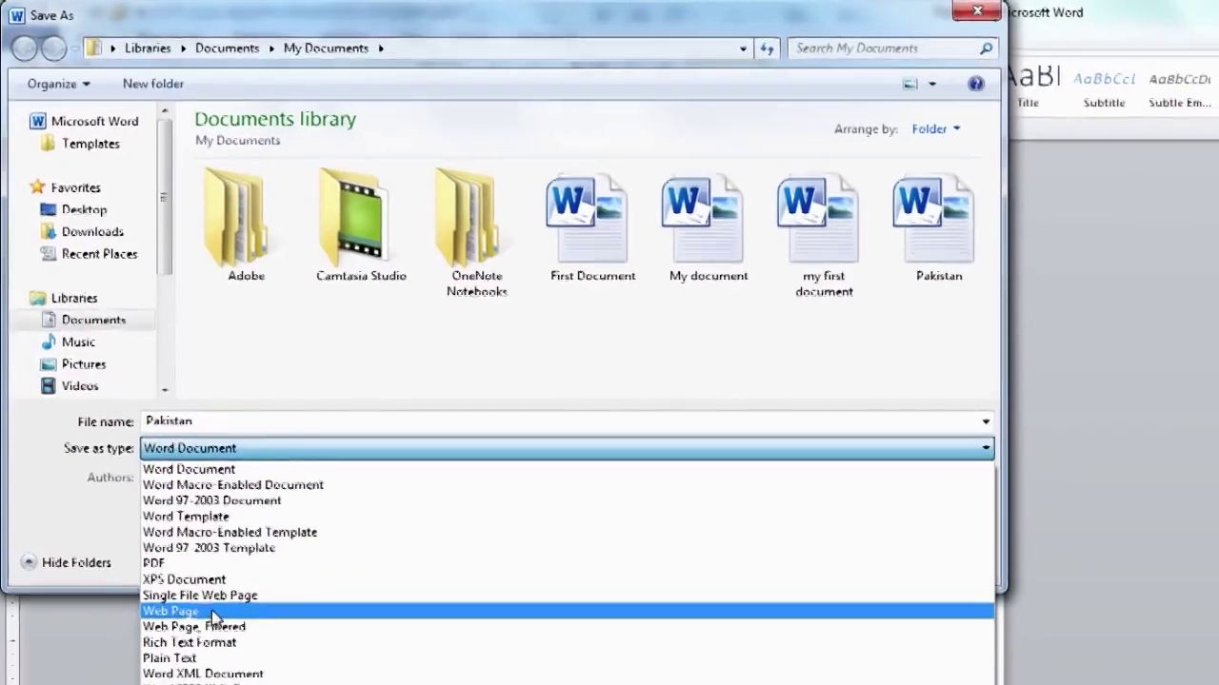
{"action": "left_click", "coordinate": [199, 570]}
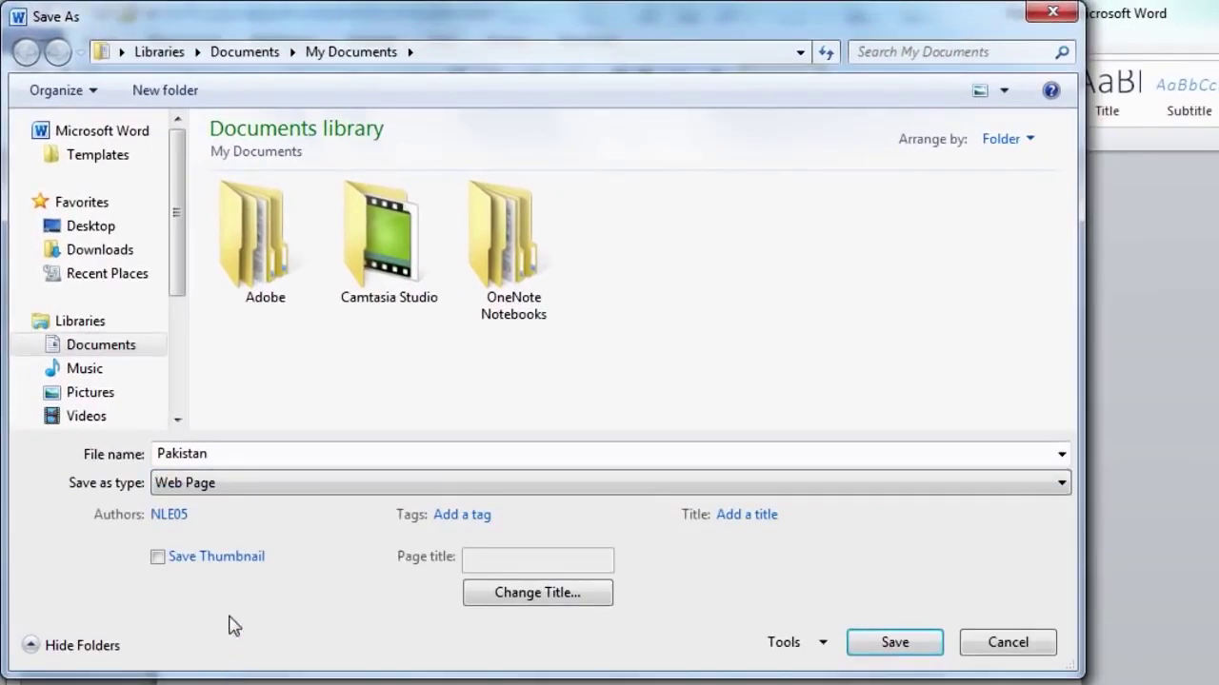
{"action": "double_click", "coordinate": [213, 455]}
{"action": "type", "text": "my "}
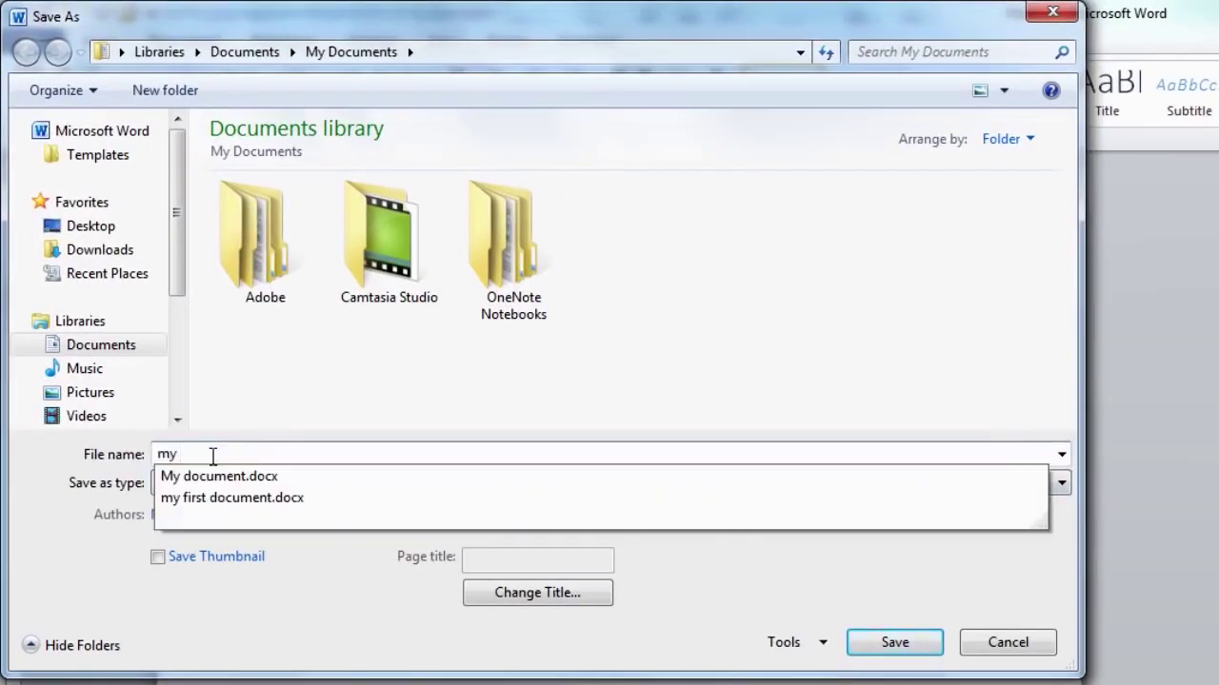
{"action": "type", "text": "web"}
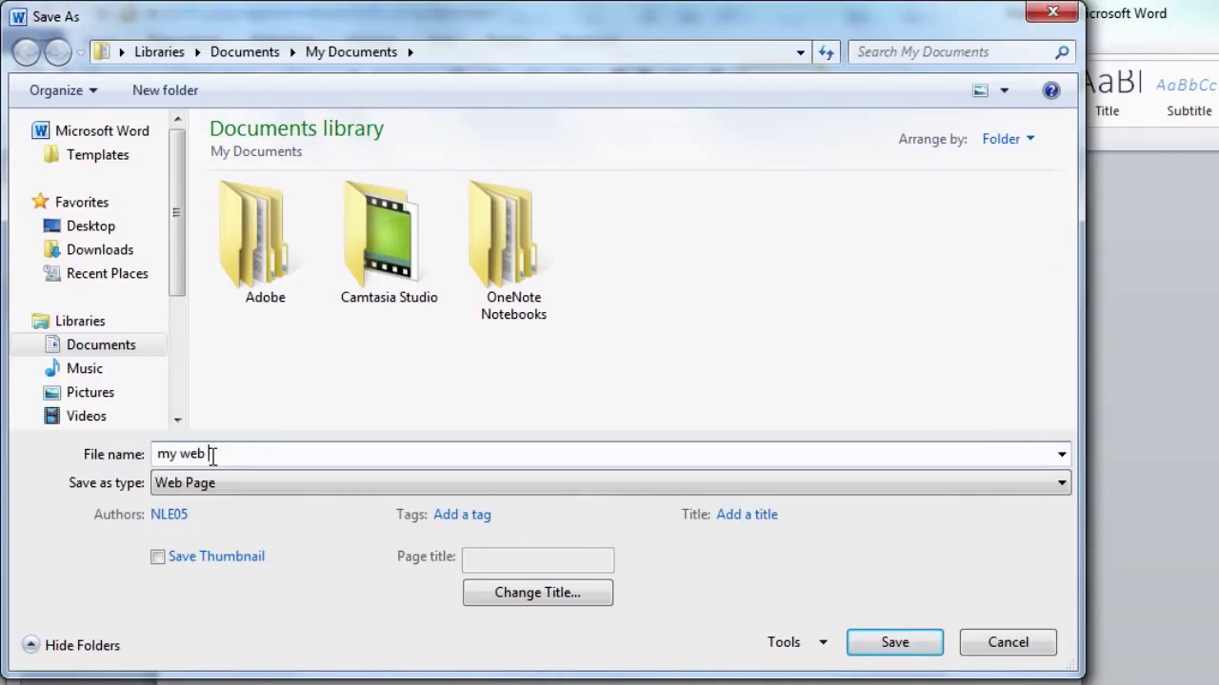
{"action": "left_click", "coordinate": [890, 642]}
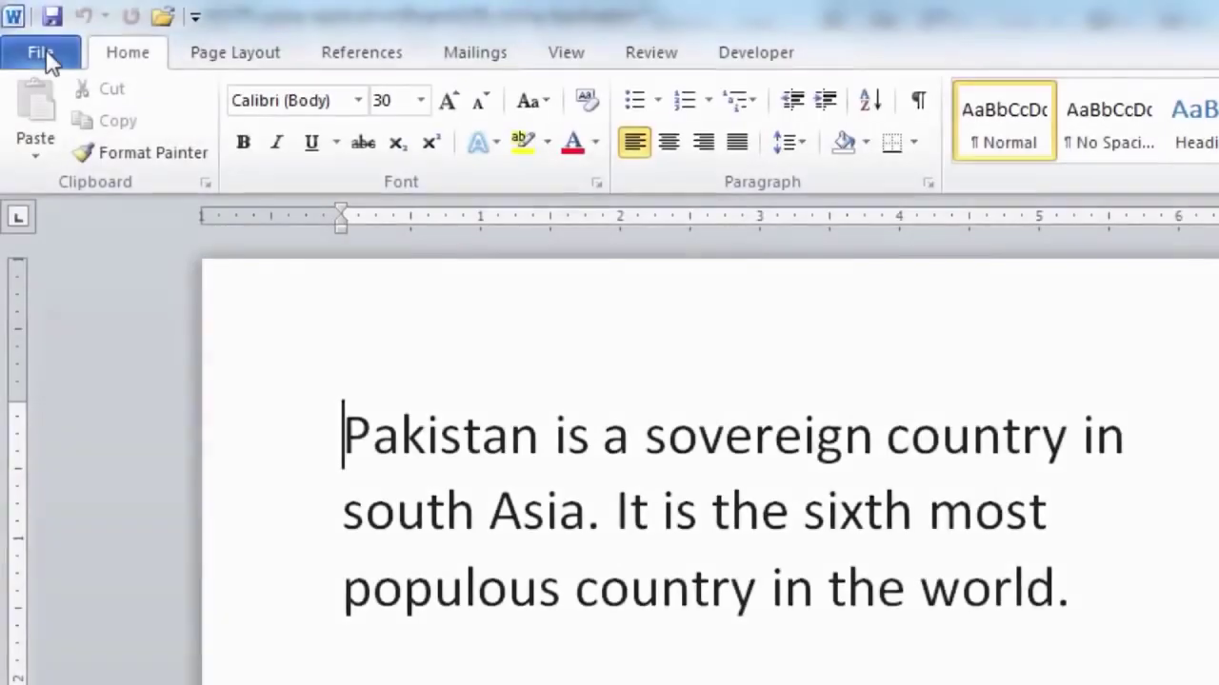
Step: Bring up Save As and expand its Save as type list of file formats
{"action": "left_click", "coordinate": [44, 58]}
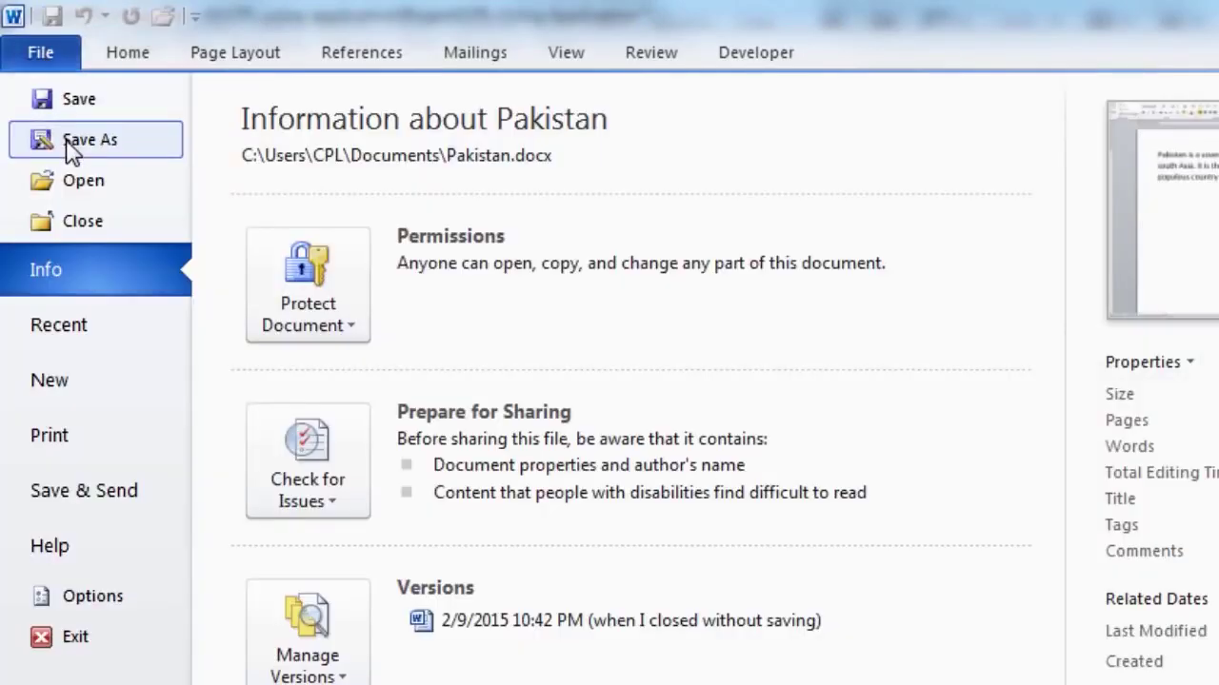
{"action": "left_click", "coordinate": [71, 144]}
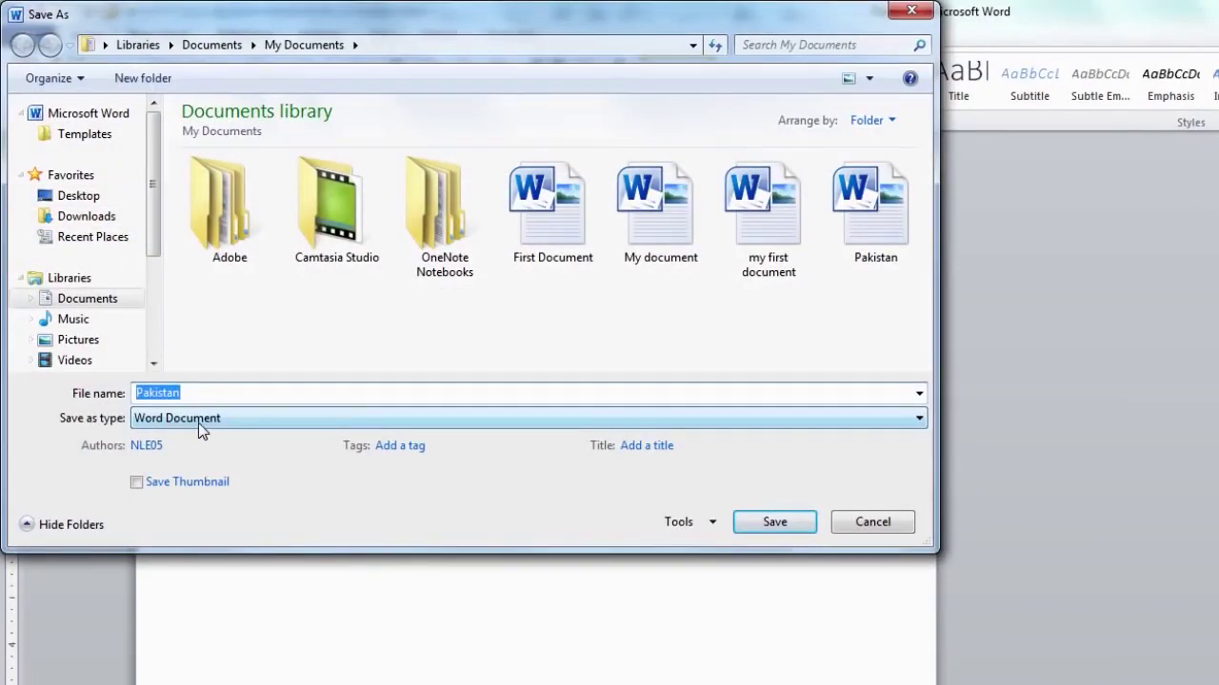
{"action": "left_click", "coordinate": [224, 422]}
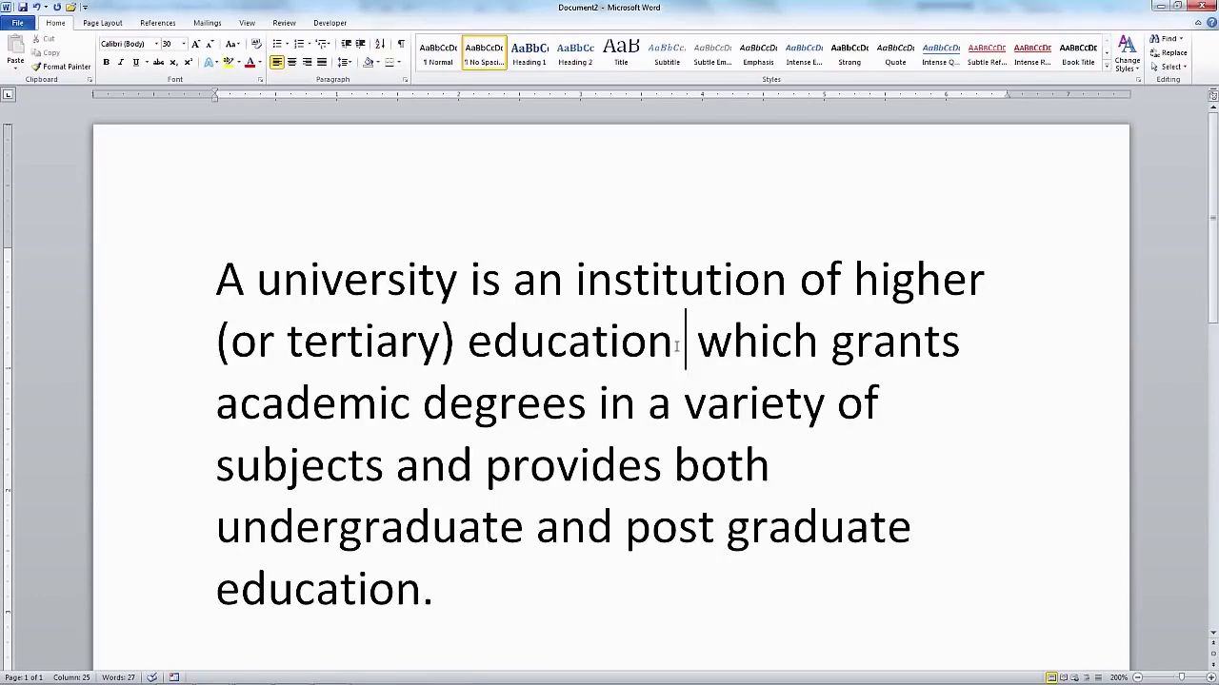
Step: Type 'and research', then begin 'Distance education is a mode of delivering education and instruction…'
{"action": "type", "text": "and re "}
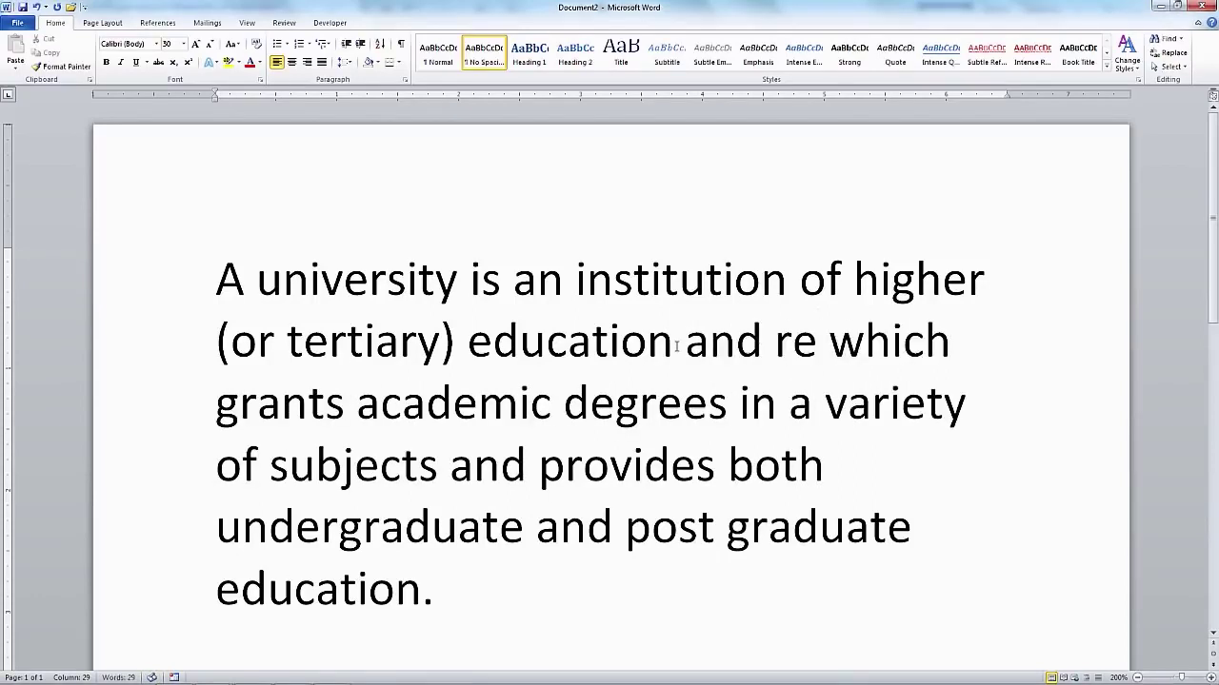
{"action": "type", "text": "search"}
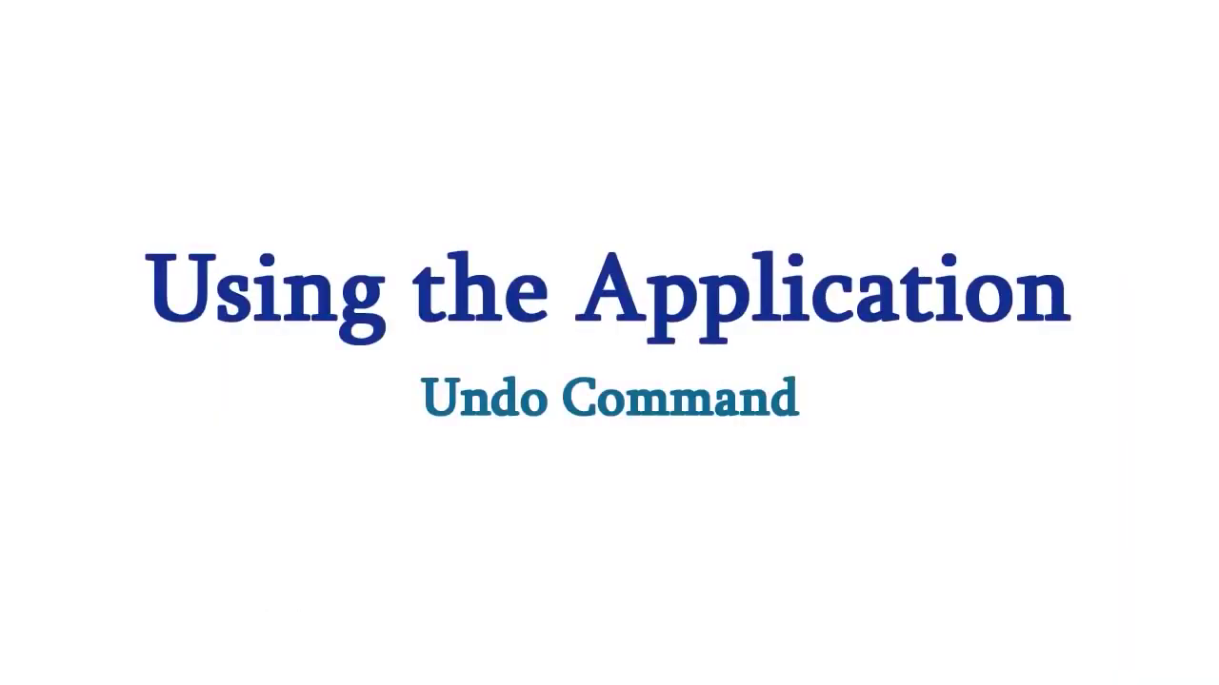
{"action": "type", "text": "Distance education is a mode"}
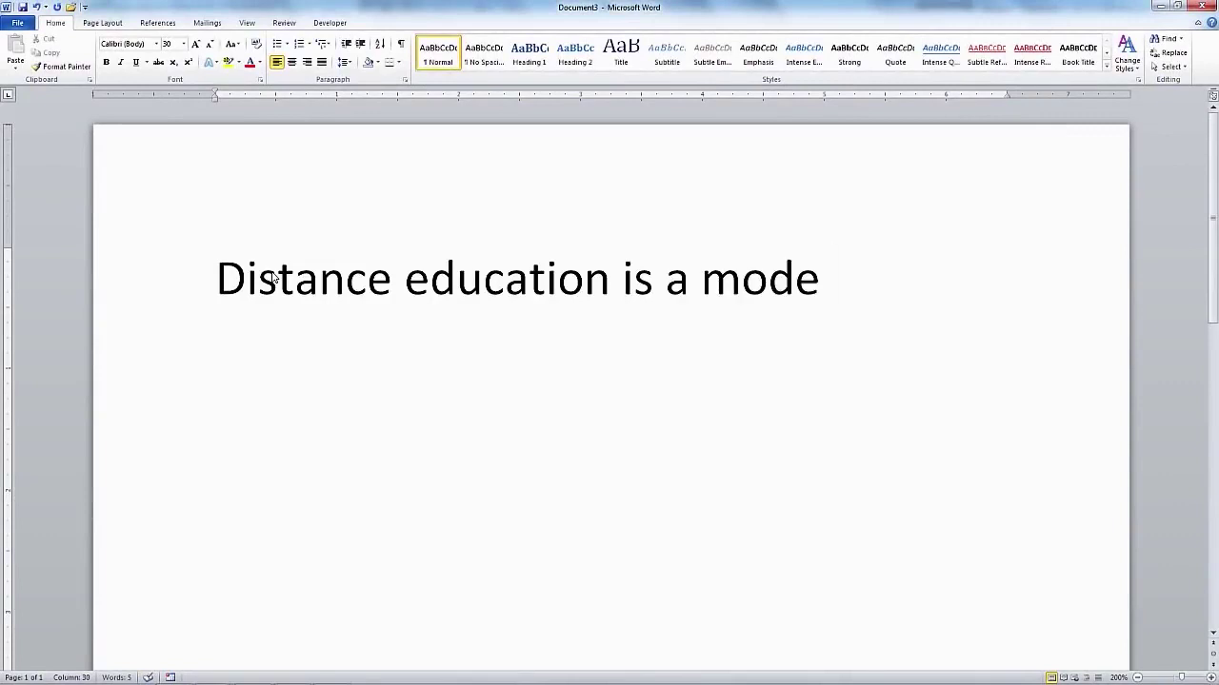
{"action": "type", "text": " of delivering "}
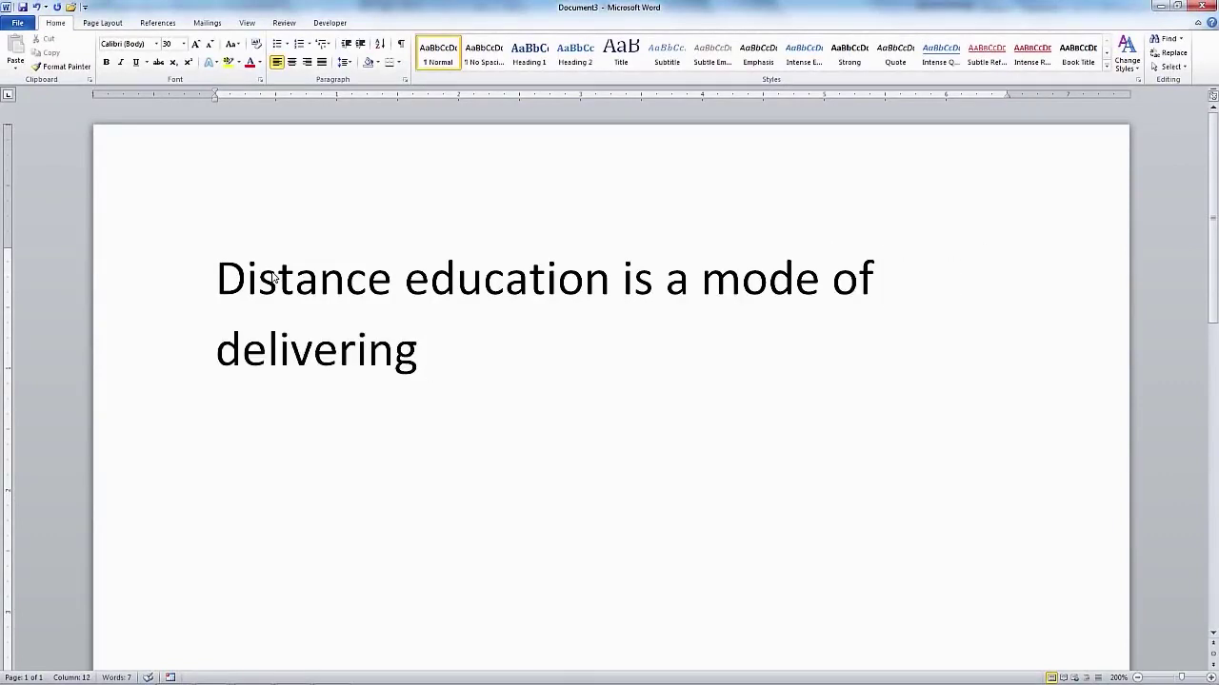
{"action": "type", "text": "education and instruction, often "}
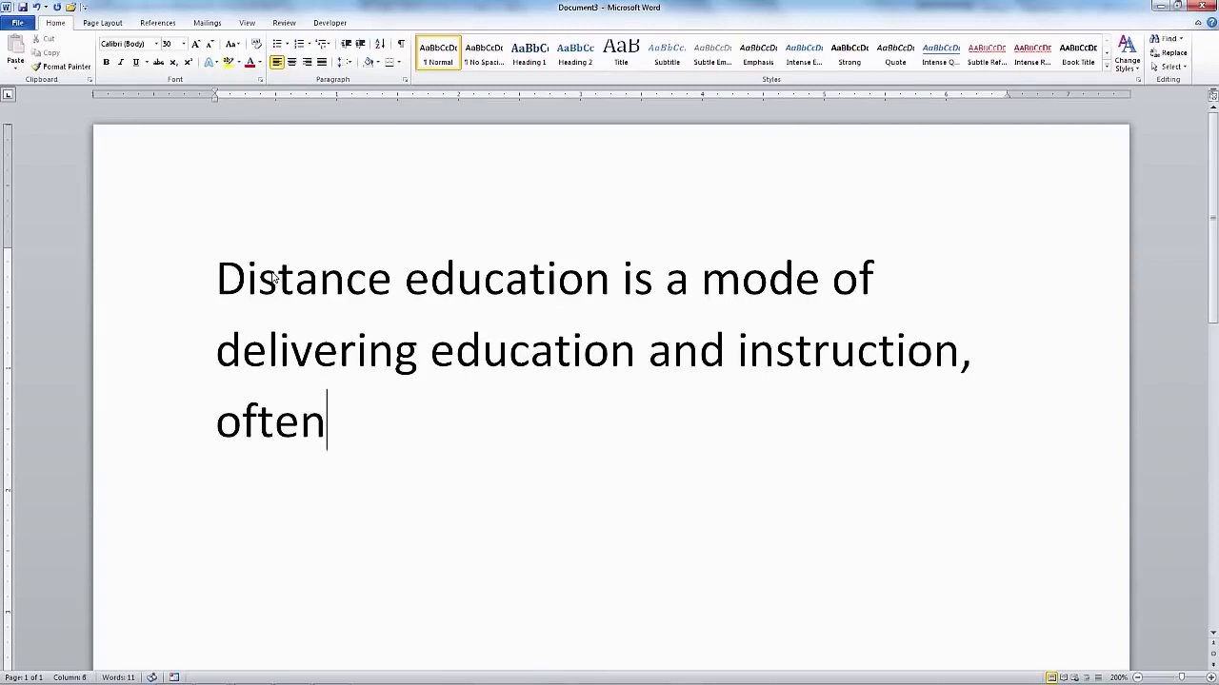
{"action": "type", "text": "on an individual basis, to stude"}
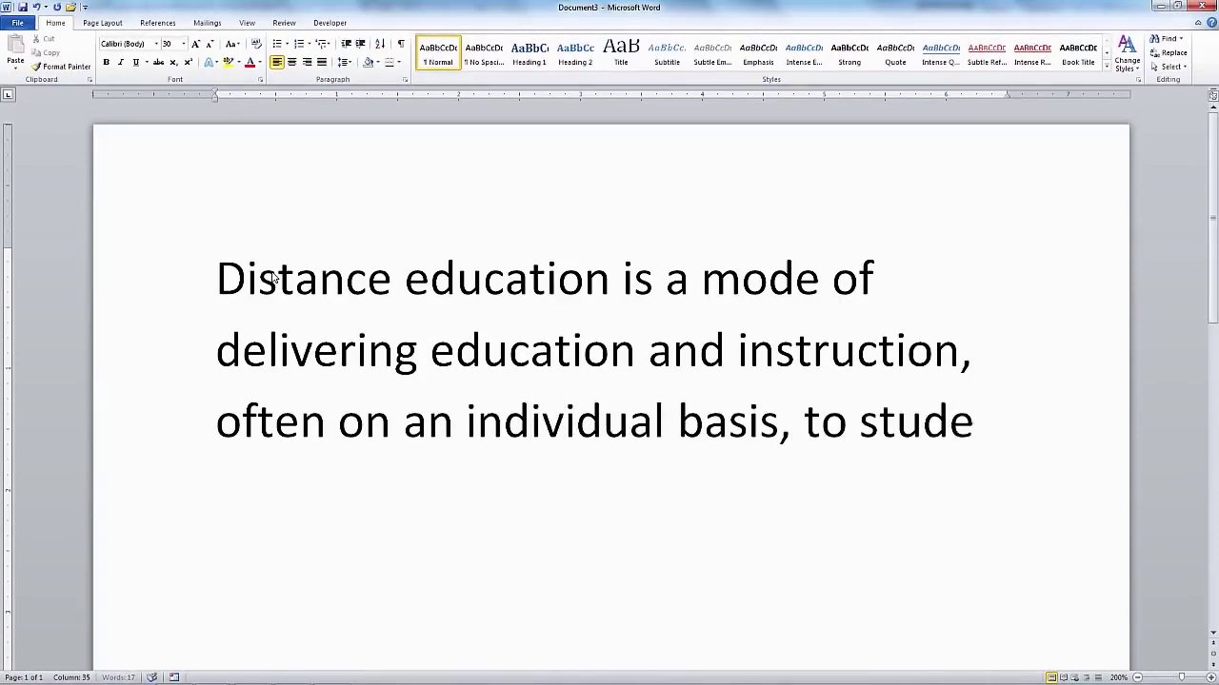
{"action": "type", "text": "nts who are not physi"}
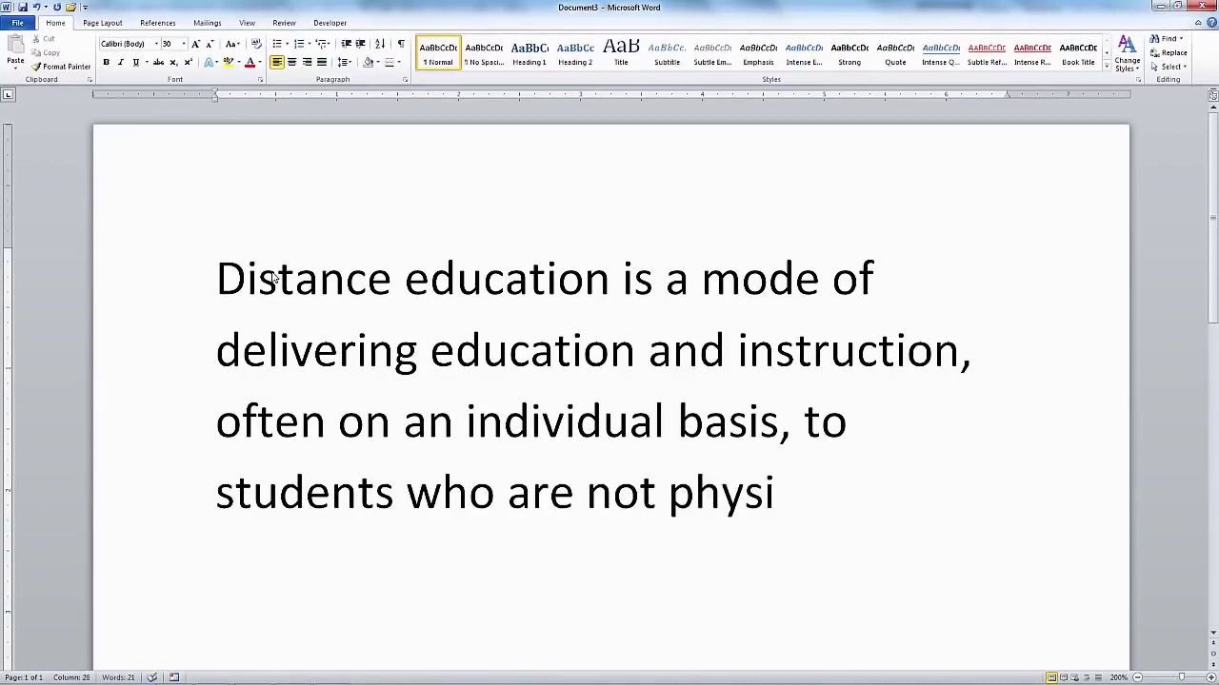
{"action": "type", "text": "cally present in a tradi"}
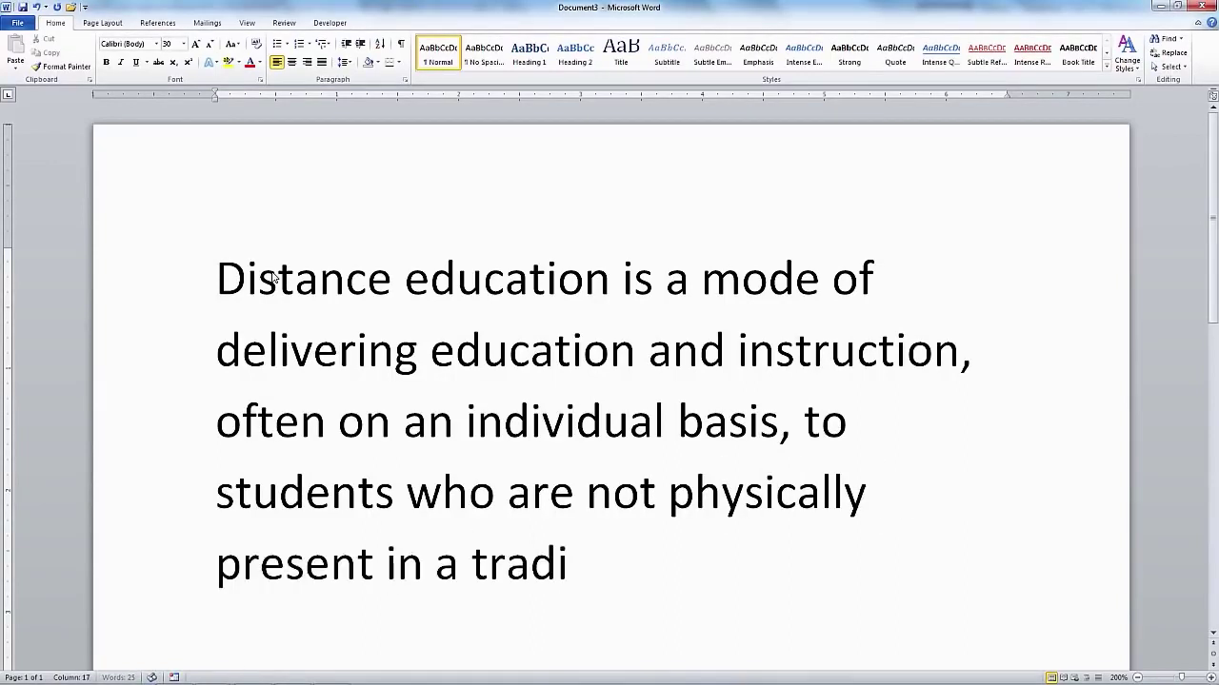
{"action": "type", "text": "tional setting such as classroom."}
Step: Insert 'or distance learning' after 'Distance education', undo it, and retype the phrase
{"action": "left_click", "coordinate": [612, 278]}
{"action": "type", "text": "or distance lea "}
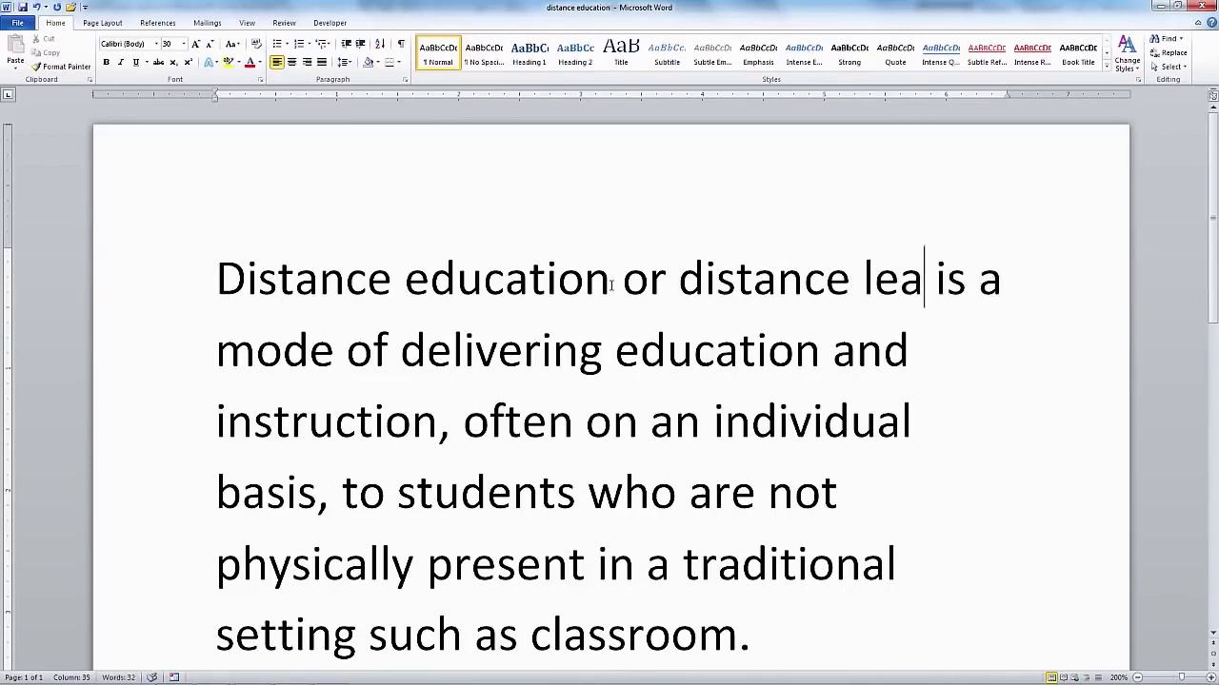
{"action": "type", "text": "rning is a mode of delivering"}
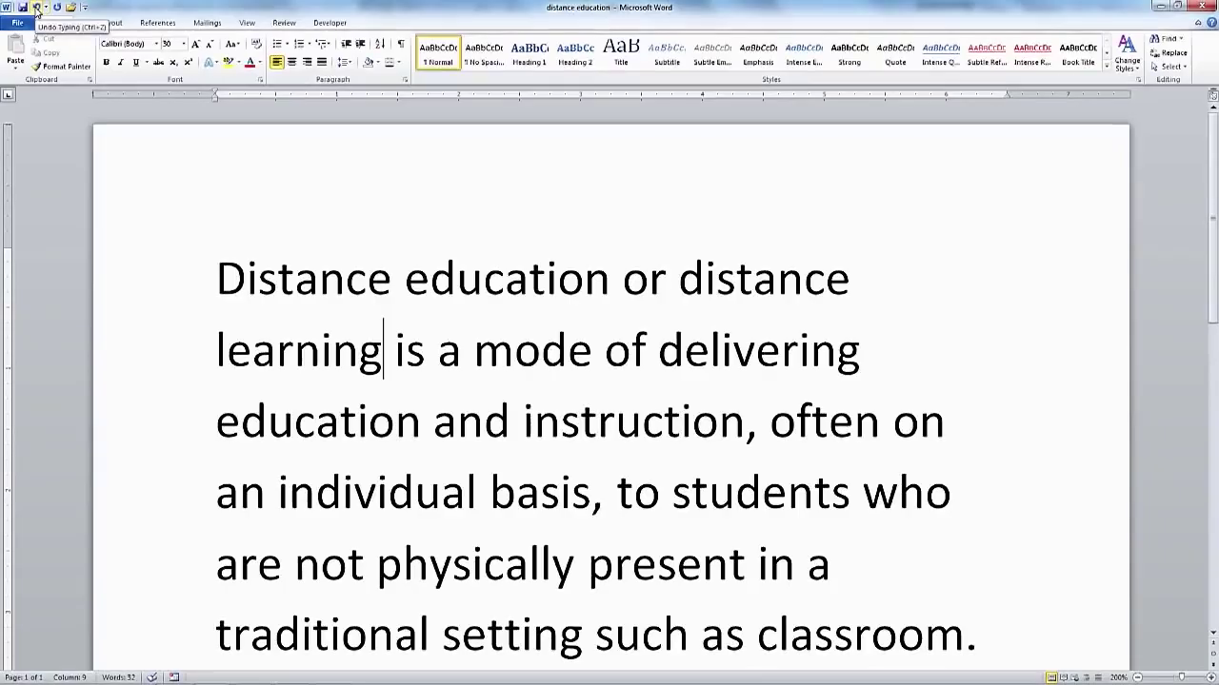
{"action": "left_click", "coordinate": [36, 7]}
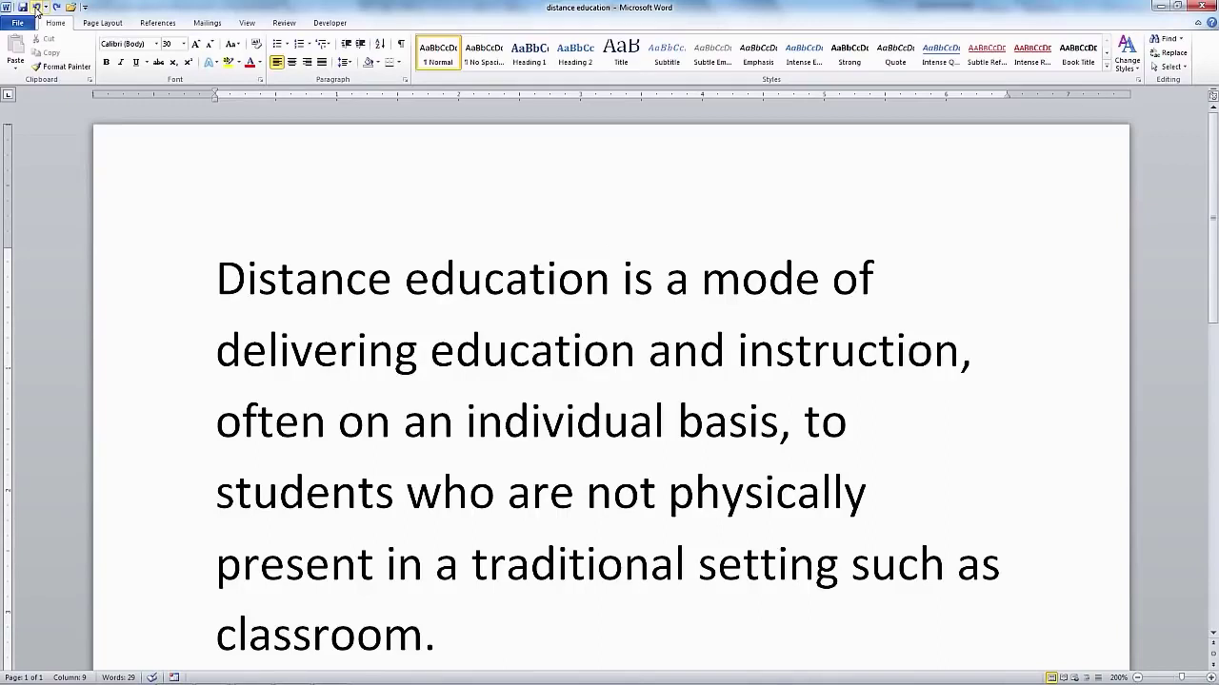
{"action": "type", "text": "or dis "}
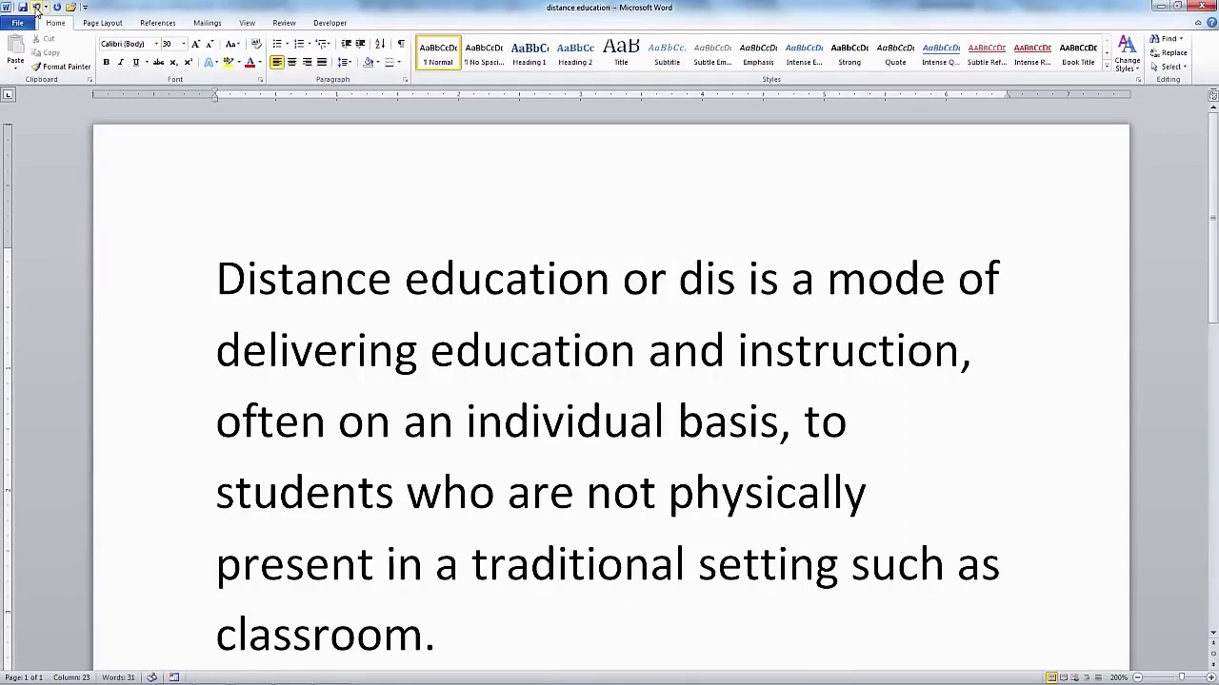
{"action": "type", "text": "tance learning"}
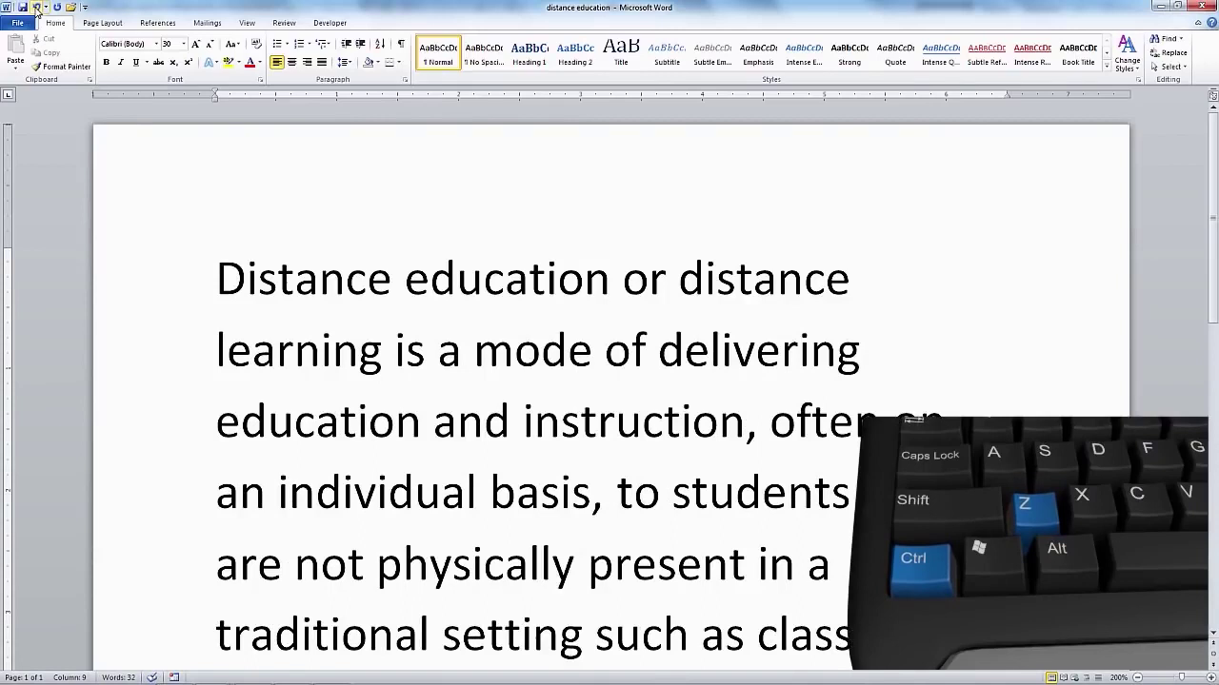
Step: Undo the retyped 'or distance learning' phrase and show the Insert tab in Document1
{"action": "key", "text": "ctrl+z"}
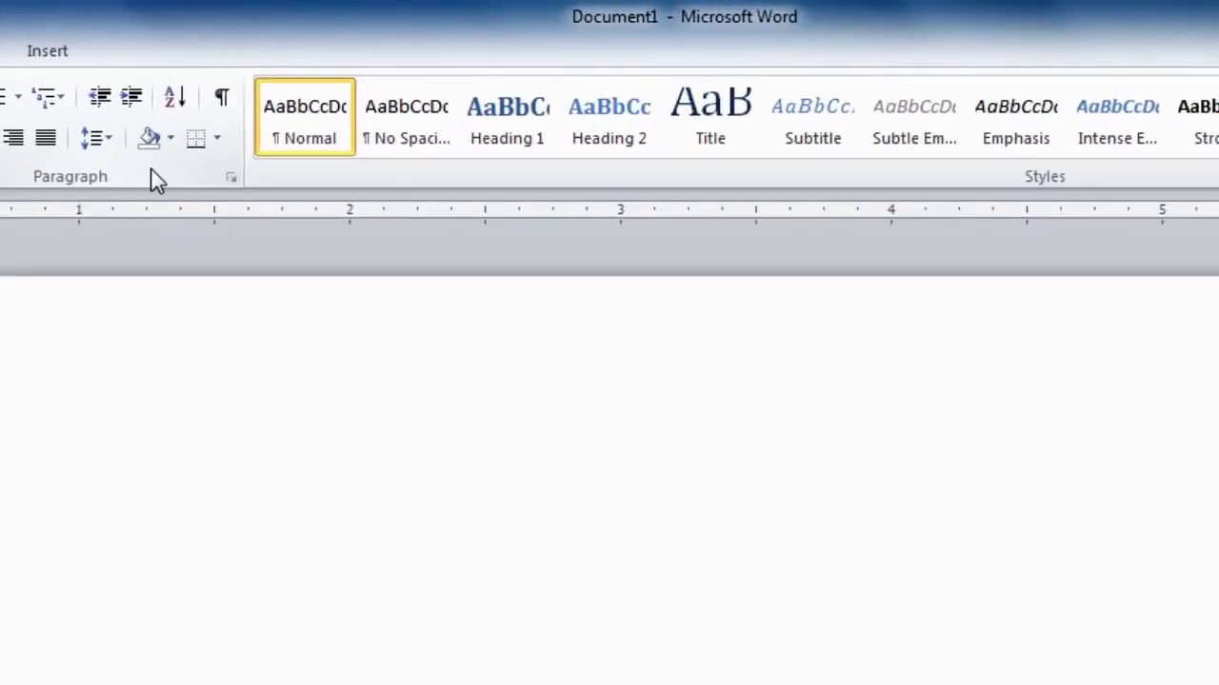
{"action": "left_click", "coordinate": [52, 56]}
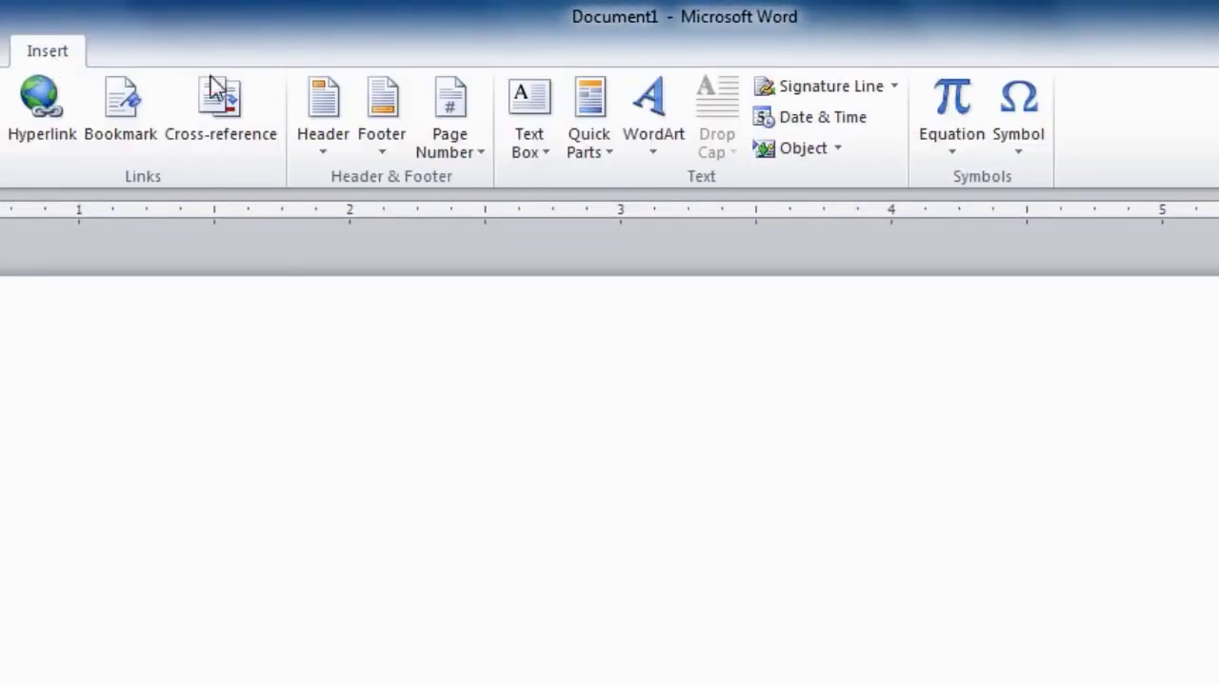
Step: Open the Symbol dropdown showing symbols such as €, £, ©, ±, µ and π
{"action": "left_click", "coordinate": [1034, 138]}
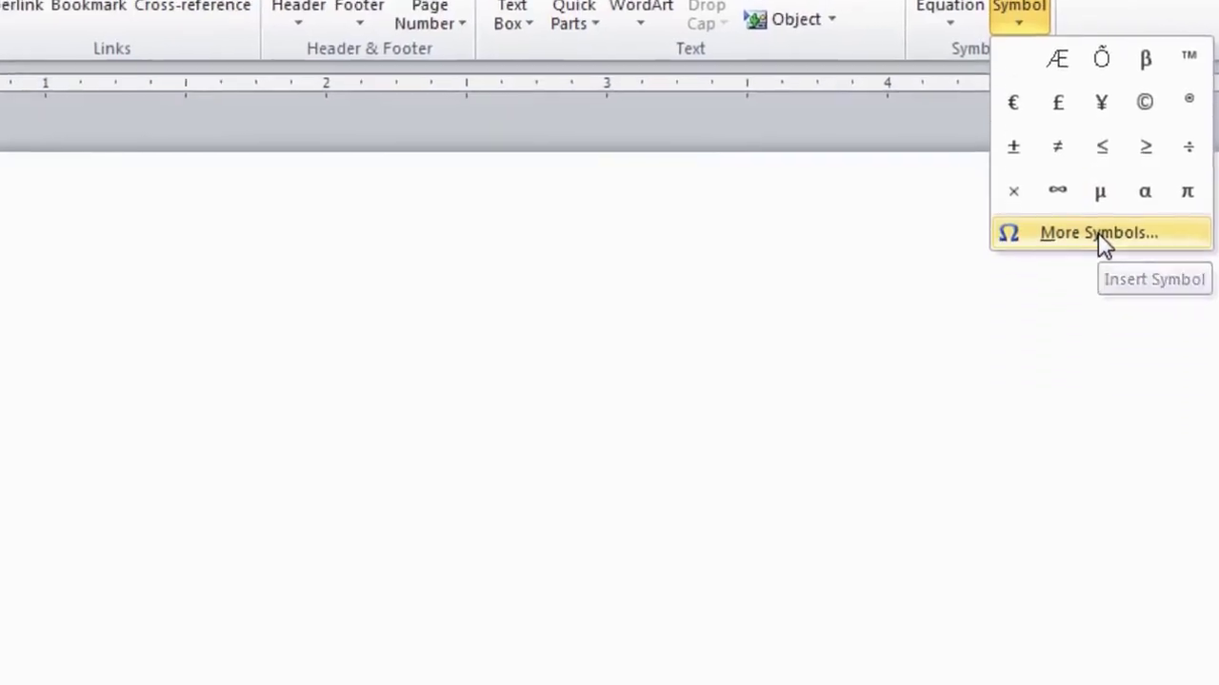
Step: In More Symbols, keep the normal text font and pick the Mathematical Operators subset
{"action": "left_click", "coordinate": [1100, 357]}
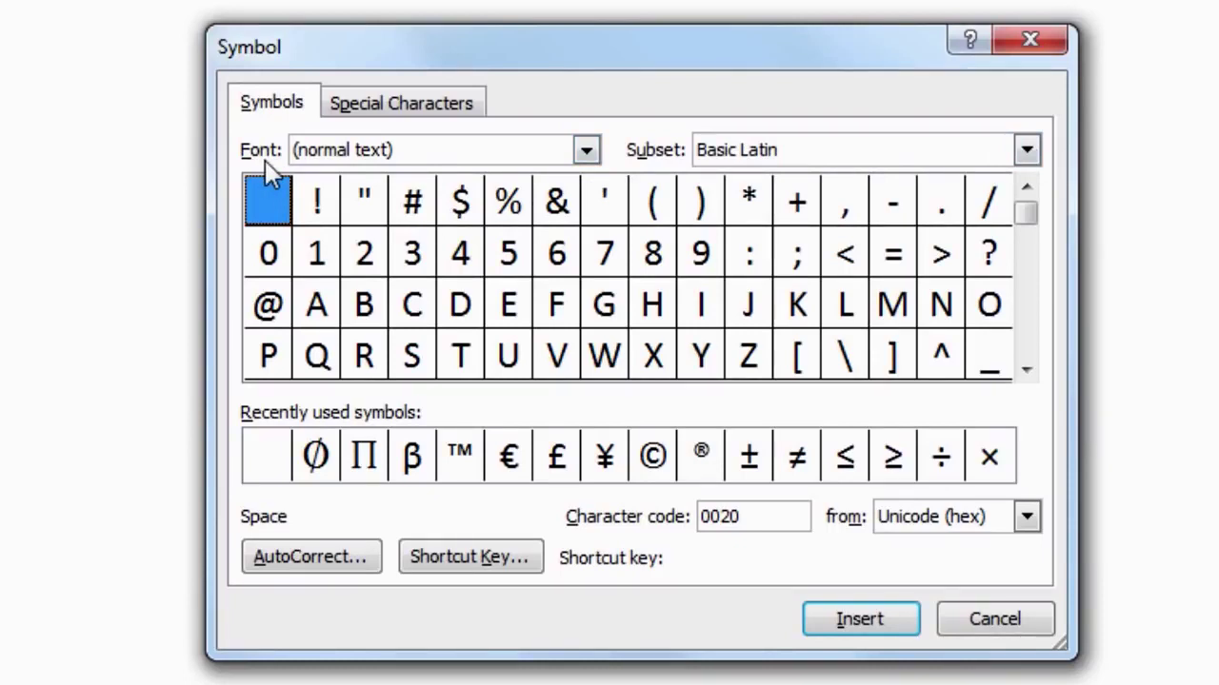
{"action": "left_click", "coordinate": [579, 153]}
{"action": "left_click", "coordinate": [580, 152]}
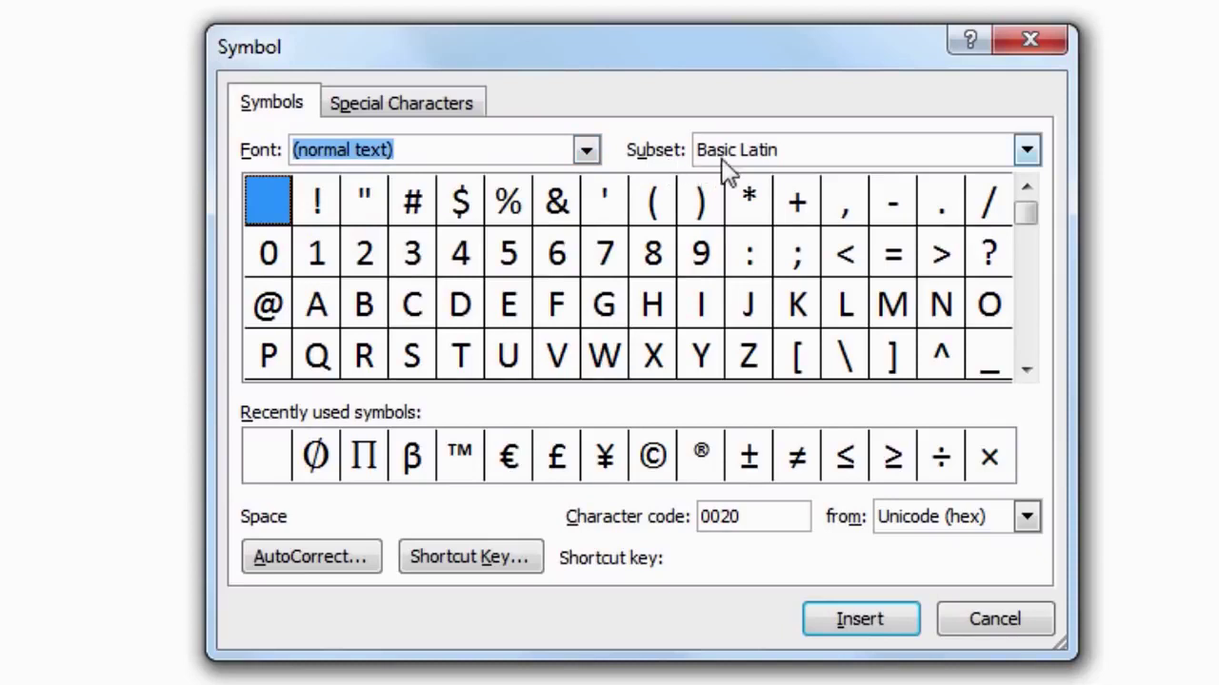
{"action": "left_click", "coordinate": [1032, 150]}
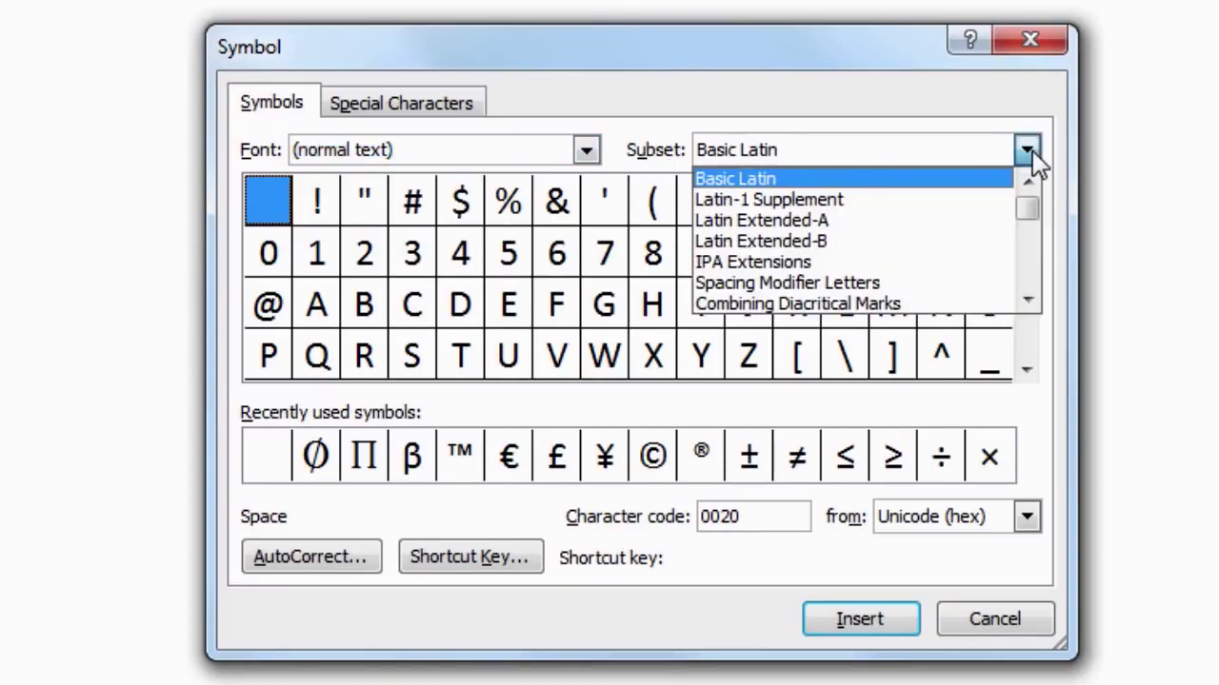
{"action": "left_click", "coordinate": [1025, 297]}
{"action": "left_click_drag", "start_coordinate": [1025, 297], "coordinate": [1028, 301]}
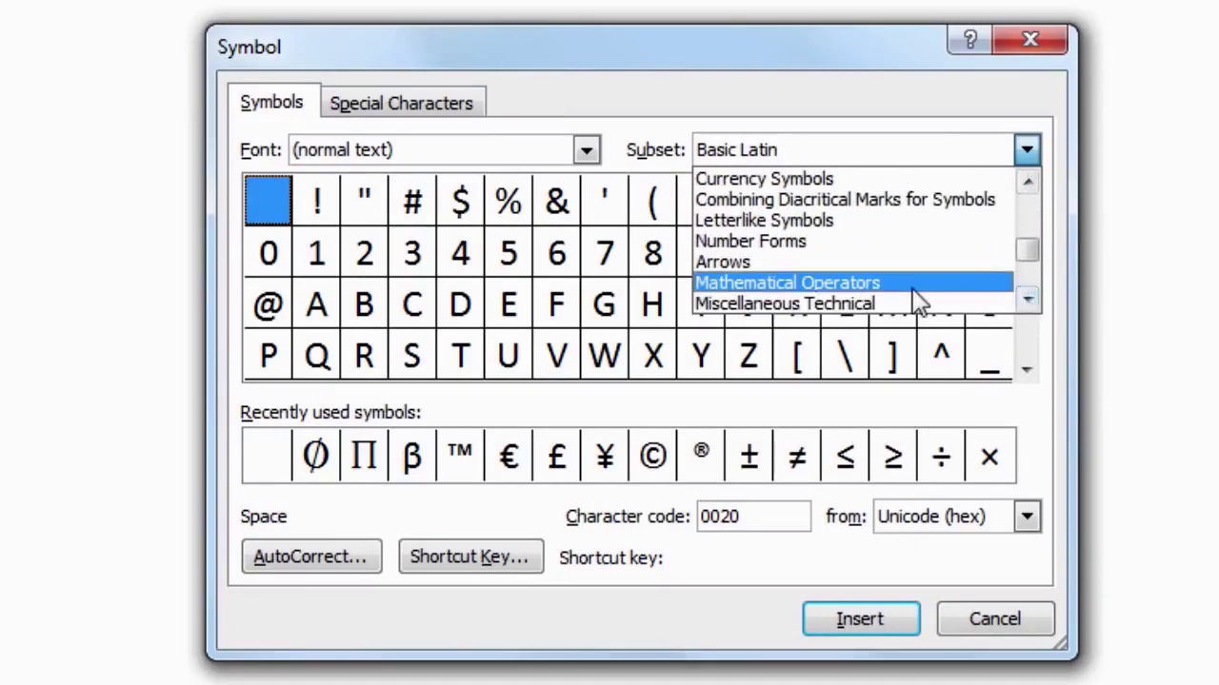
{"action": "left_click", "coordinate": [776, 290]}
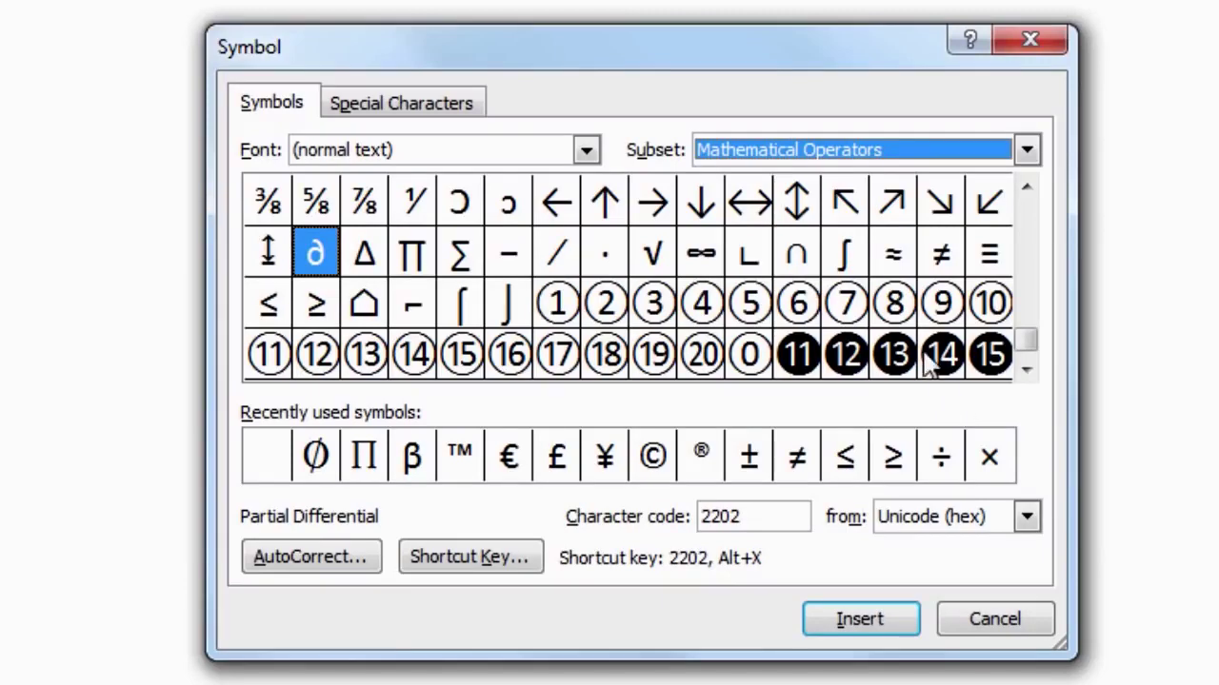
Step: Select the negative circled number 11, then view the Special Characters list
{"action": "left_click", "coordinate": [798, 354]}
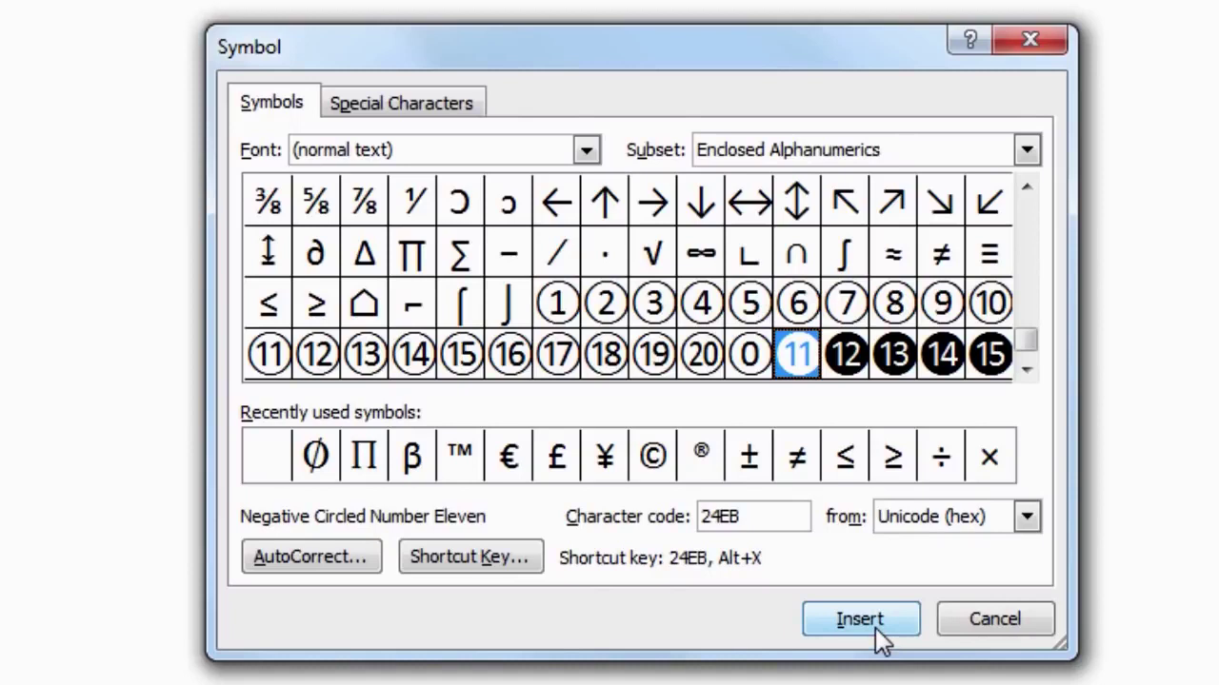
{"action": "left_click", "coordinate": [403, 121]}
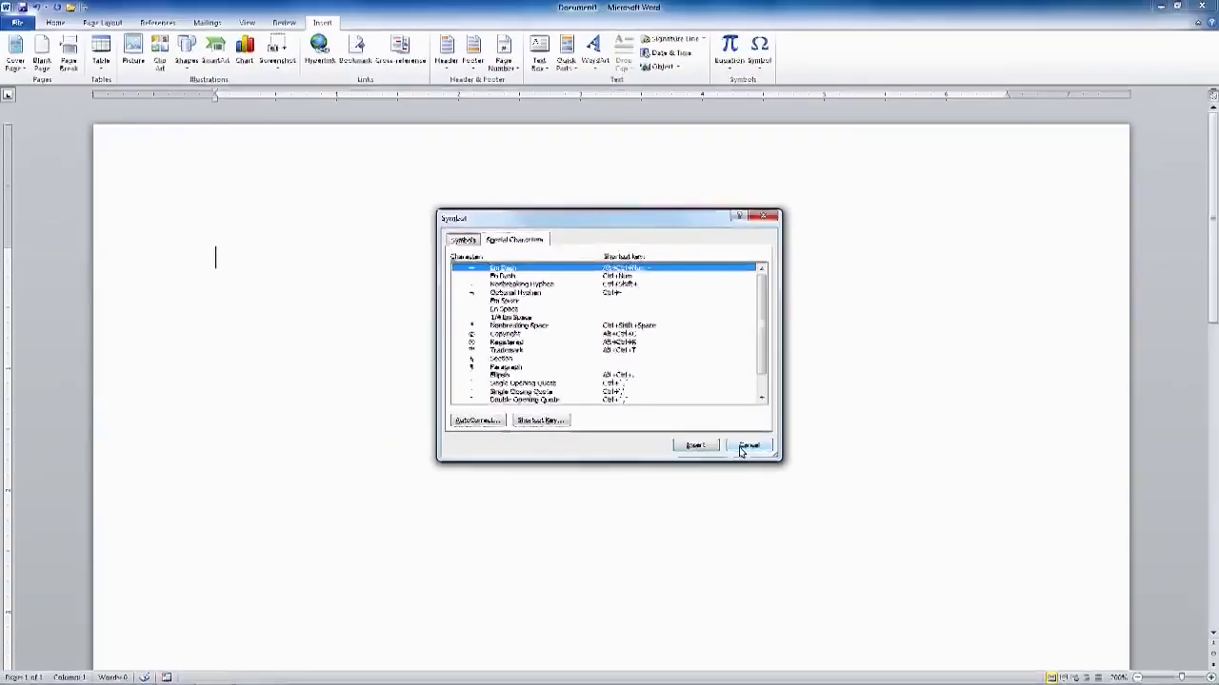
Step: Insert a © sign with Ctrl+Alt+C, then push the distance education paragraph onto a new page
{"action": "left_click", "coordinate": [969, 624]}
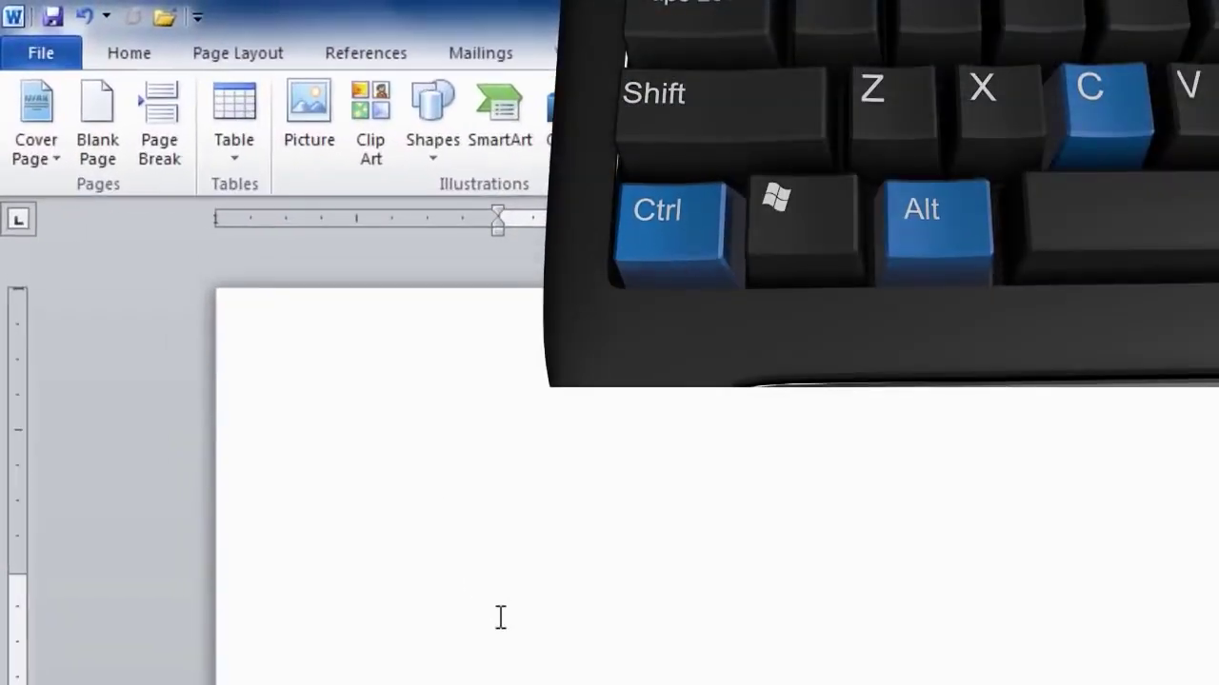
{"action": "key", "text": "ctrl+alt+c"}
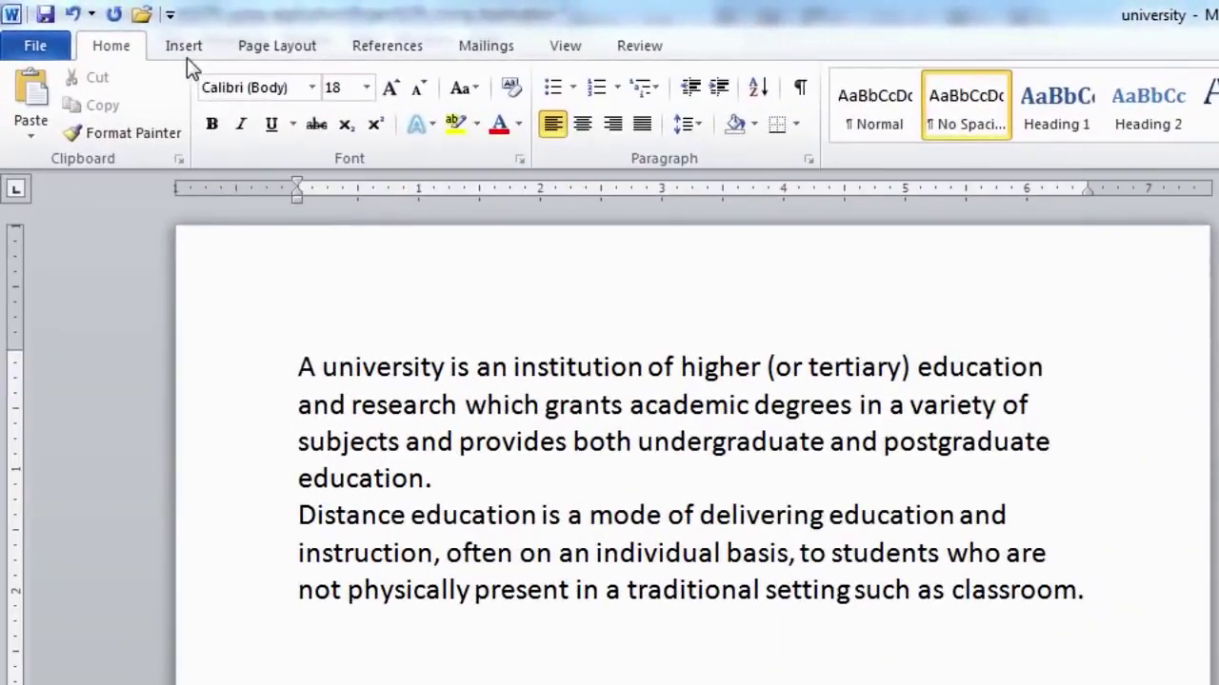
{"action": "left_click", "coordinate": [185, 49]}
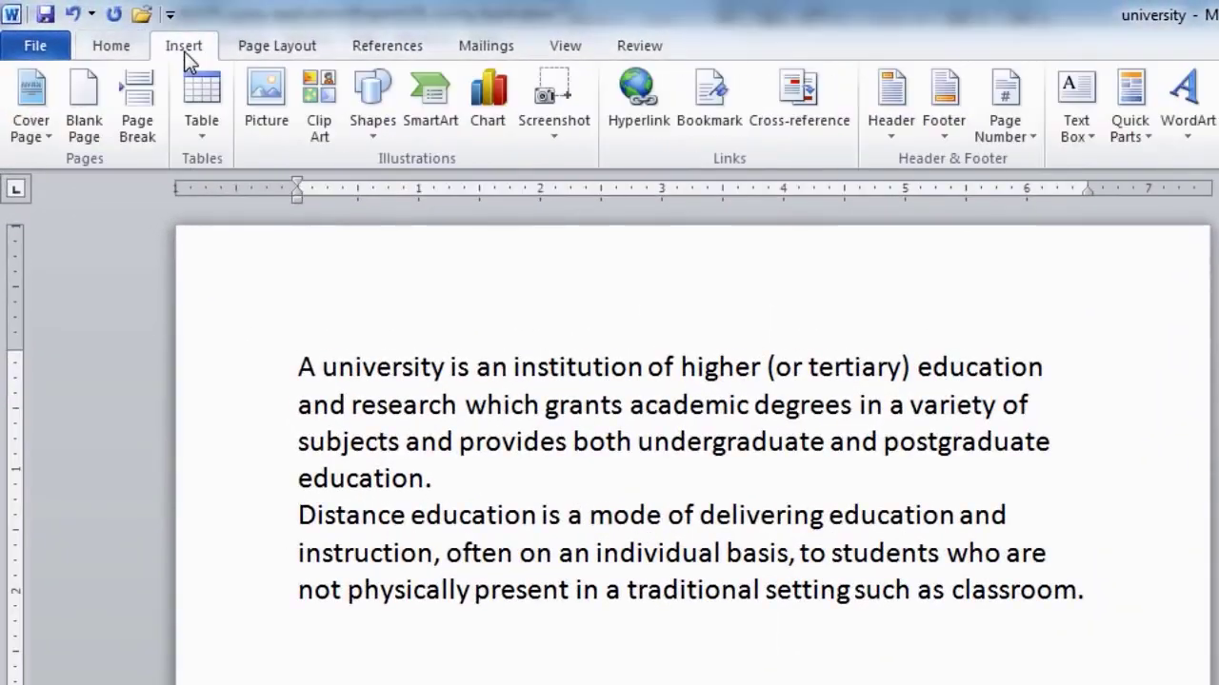
{"action": "left_click", "coordinate": [153, 122]}
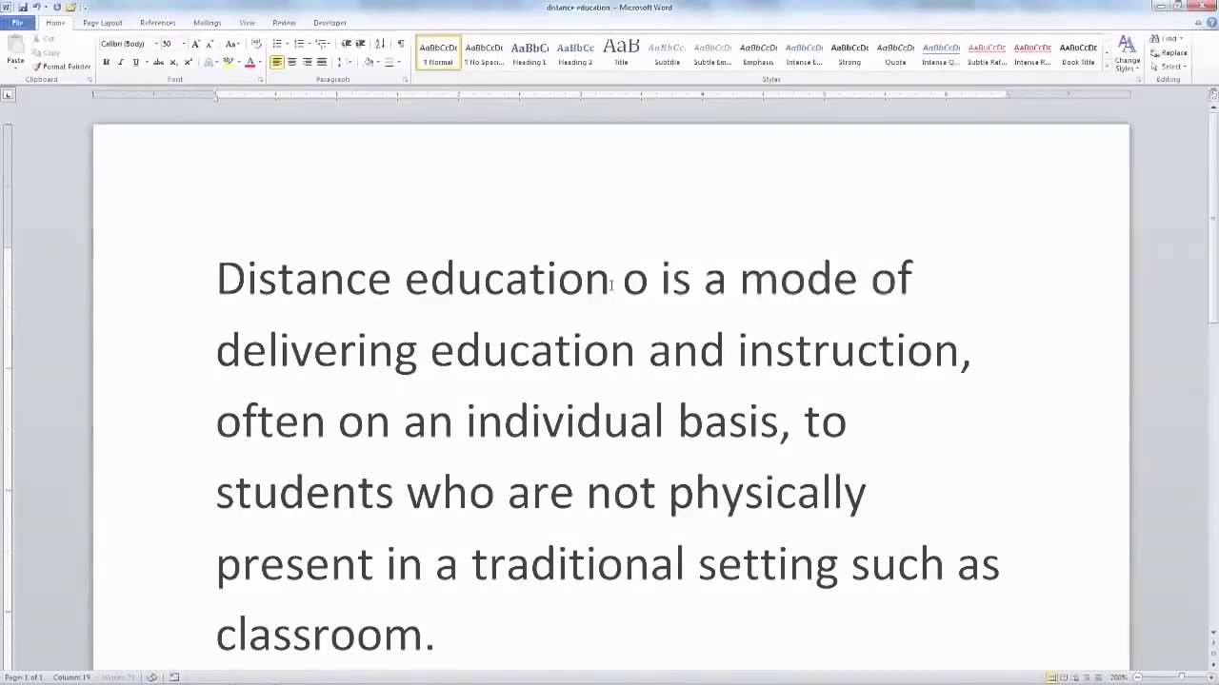
Step: Type 'r distance learning' into the distance education document
{"action": "type", "text": "r dis is a mode of"}
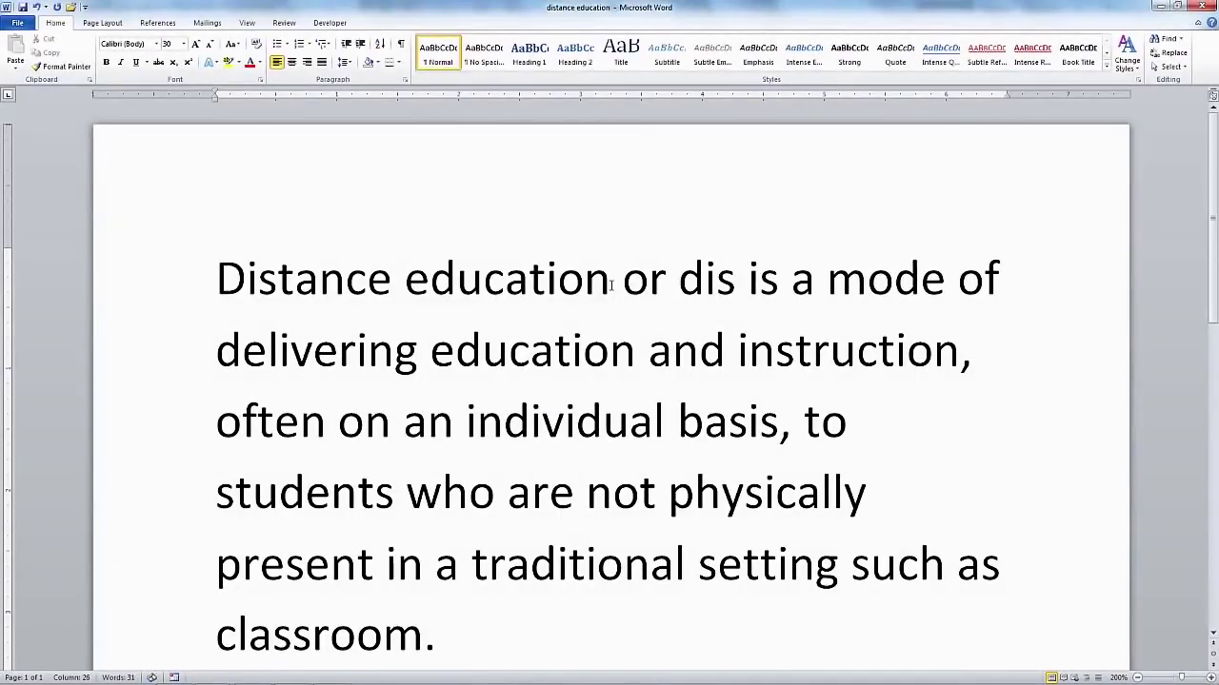
{"action": "type", "text": "tance"}
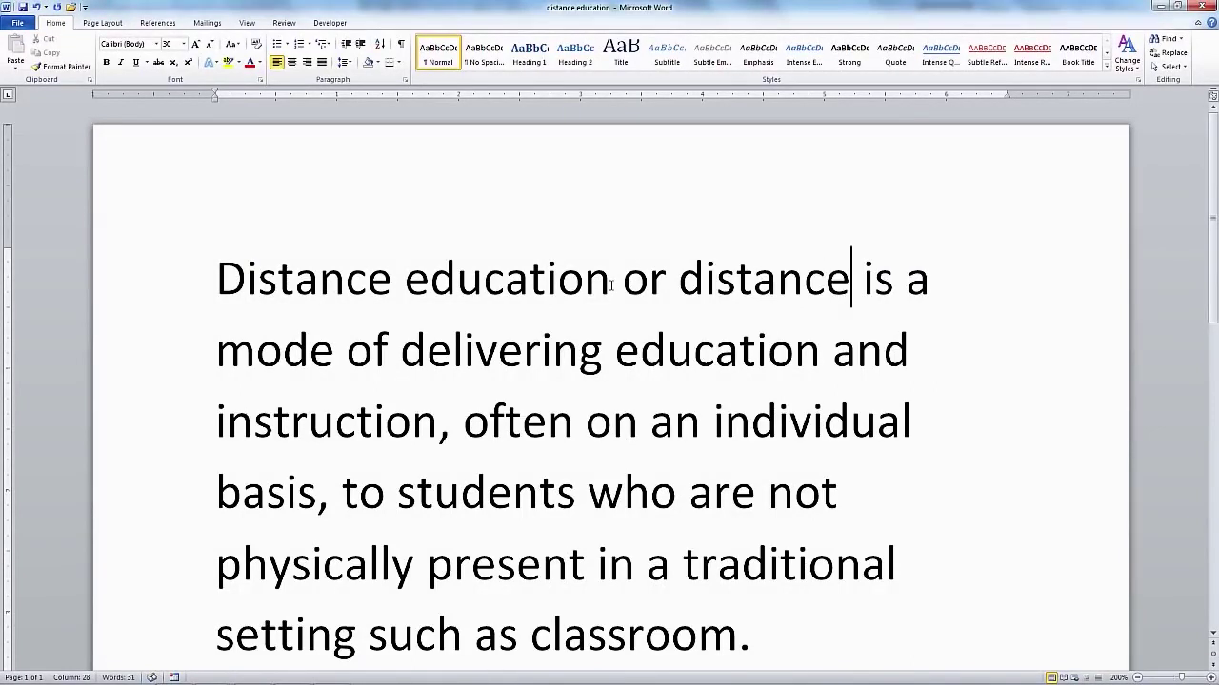
{"action": "type", "text": " learning"}
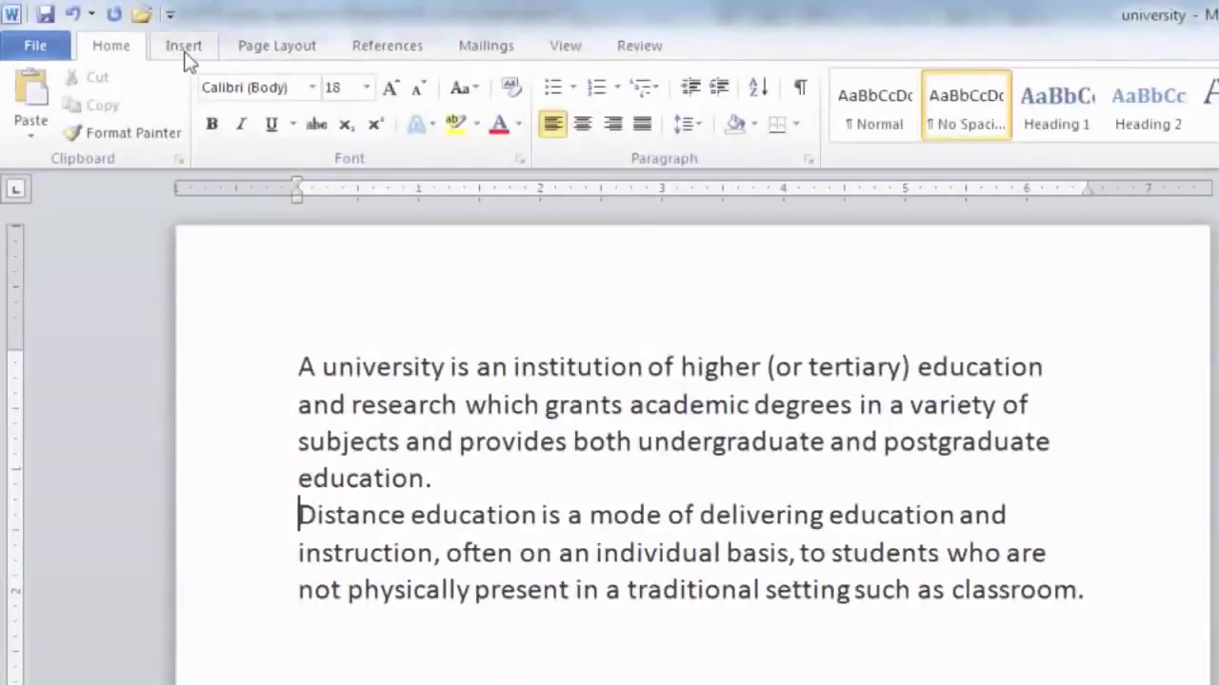
Step: Bring up the Insert ribbon commands in the document
{"action": "left_click", "coordinate": [185, 53]}
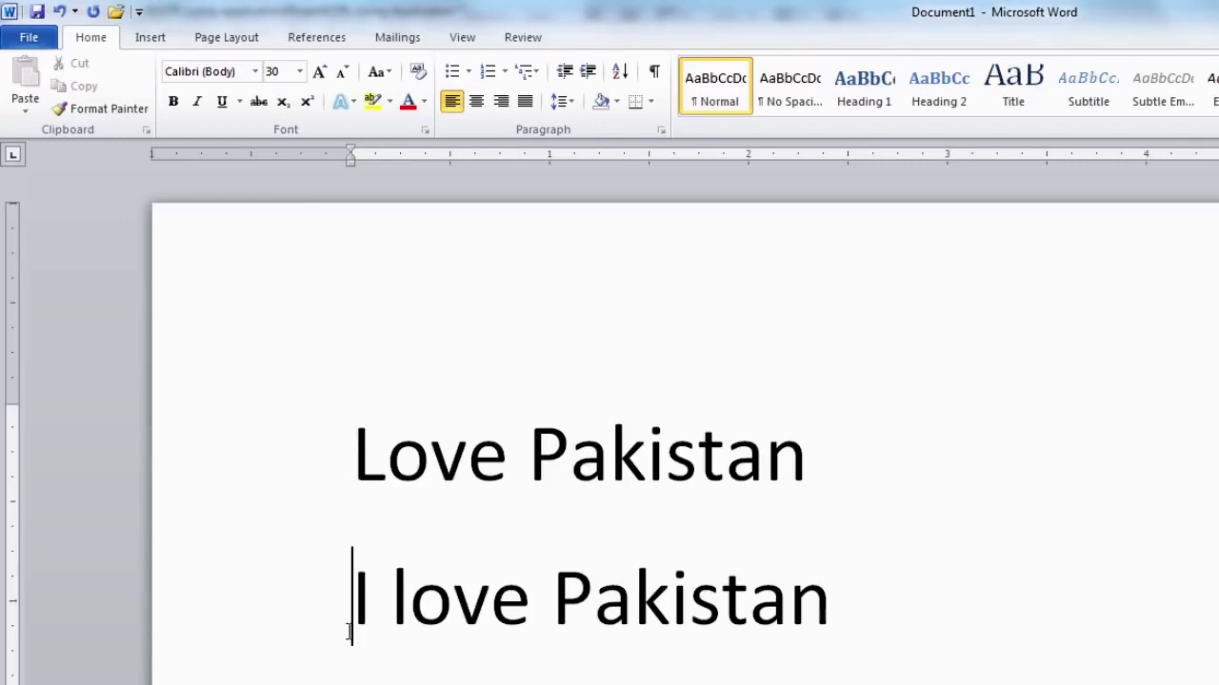
{"action": "left_click_drag", "start_coordinate": [351, 630], "coordinate": [372, 631]}
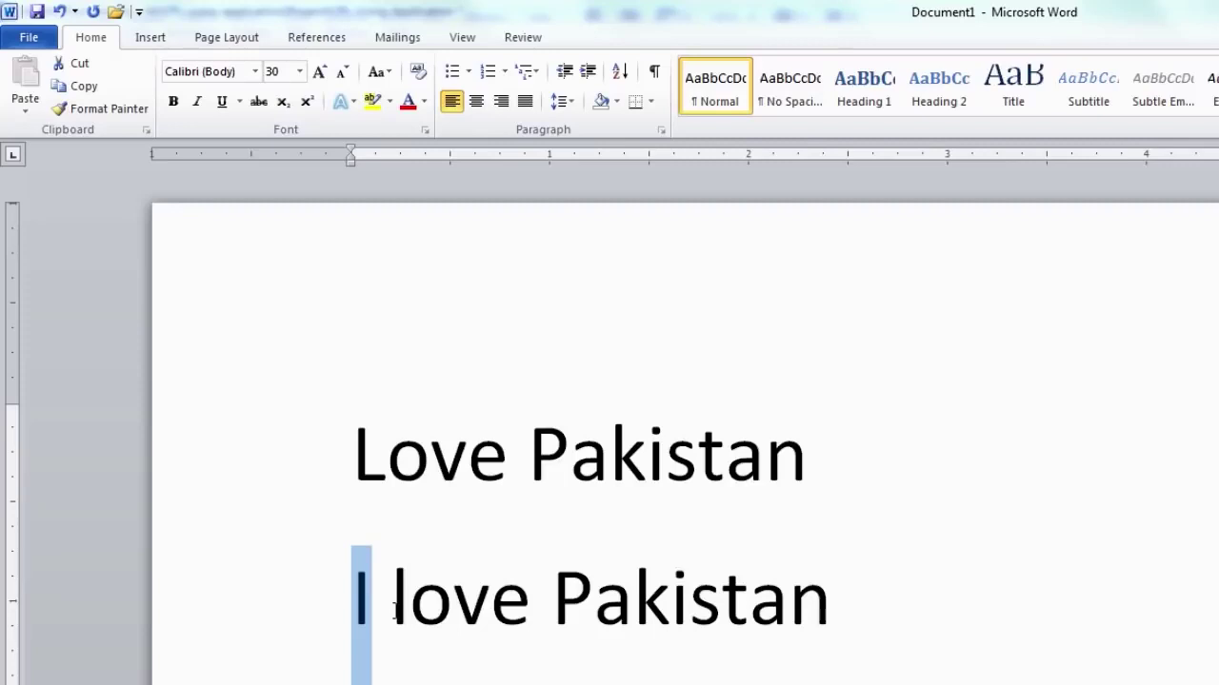
{"action": "left_click", "coordinate": [394, 611]}
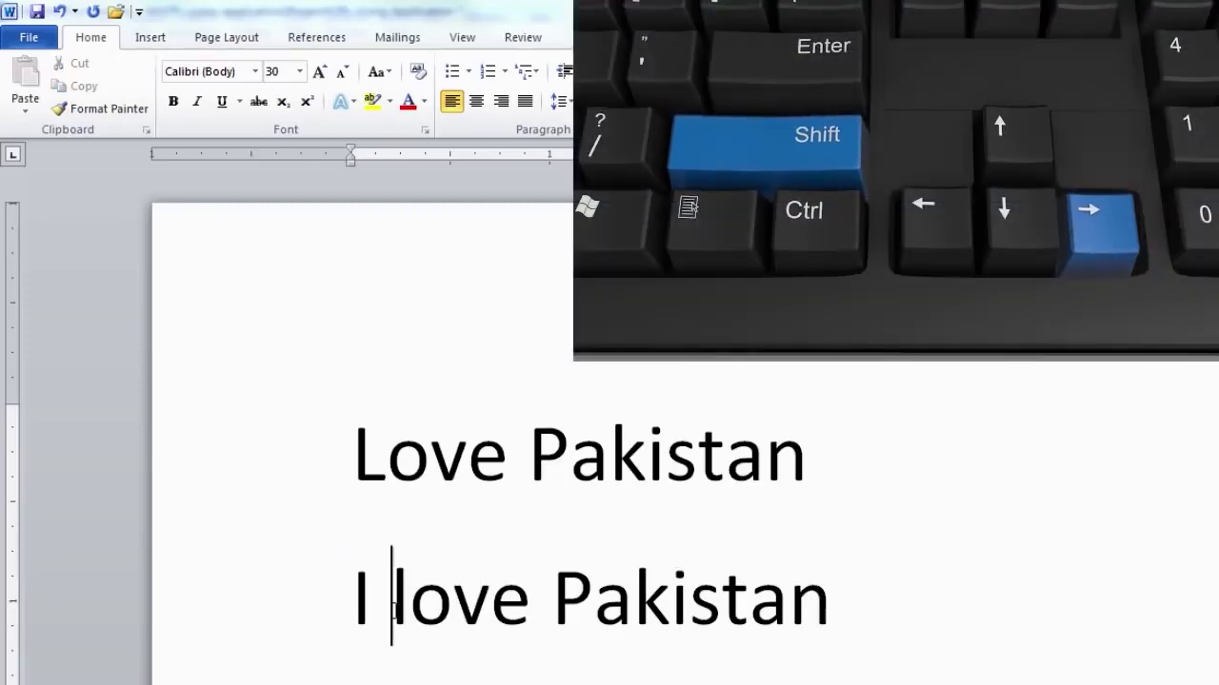
{"action": "key", "text": "shift+Right"}
{"action": "key", "text": "shift+Right"}
{"action": "key", "text": "shift+Right"}
{"action": "key", "text": "shift+Right"}
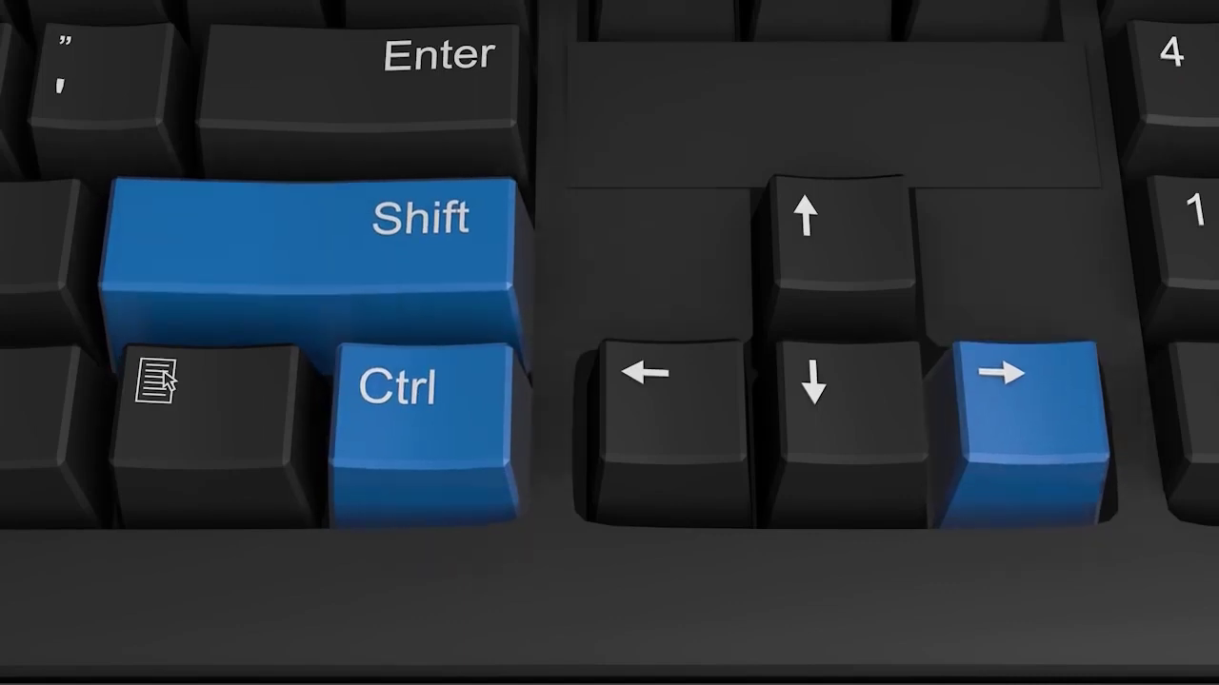
{"action": "key", "text": "ctrl+shift+Right"}
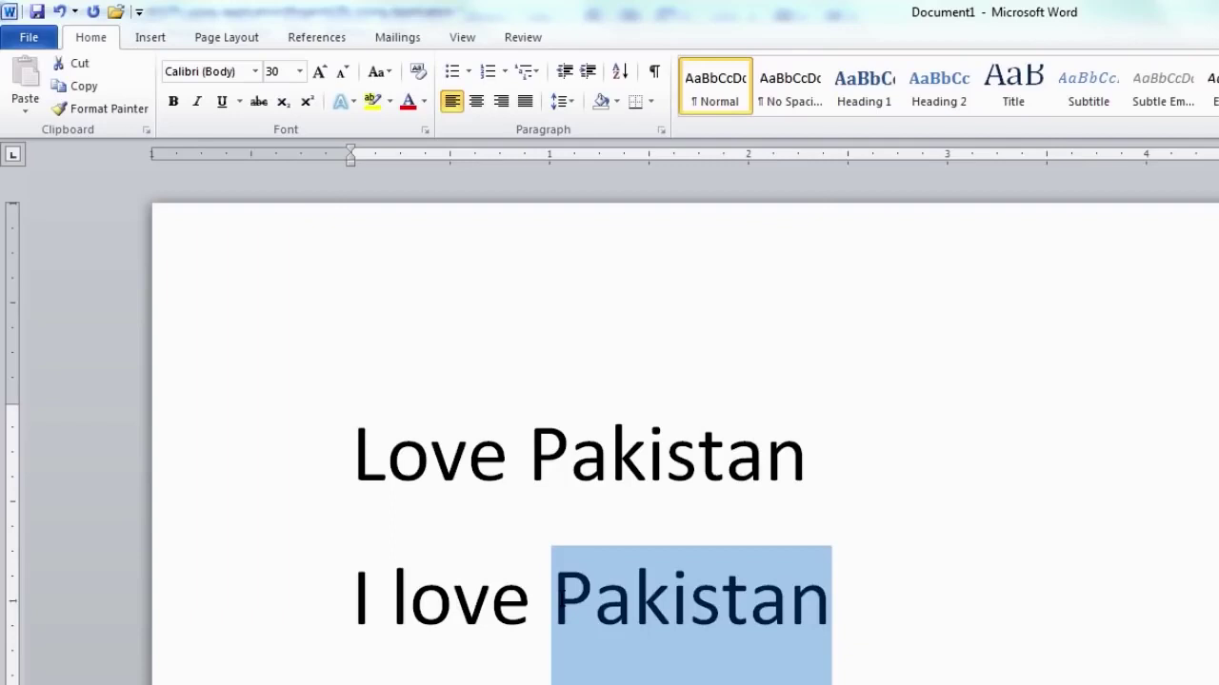
{"action": "key", "text": "Left"}
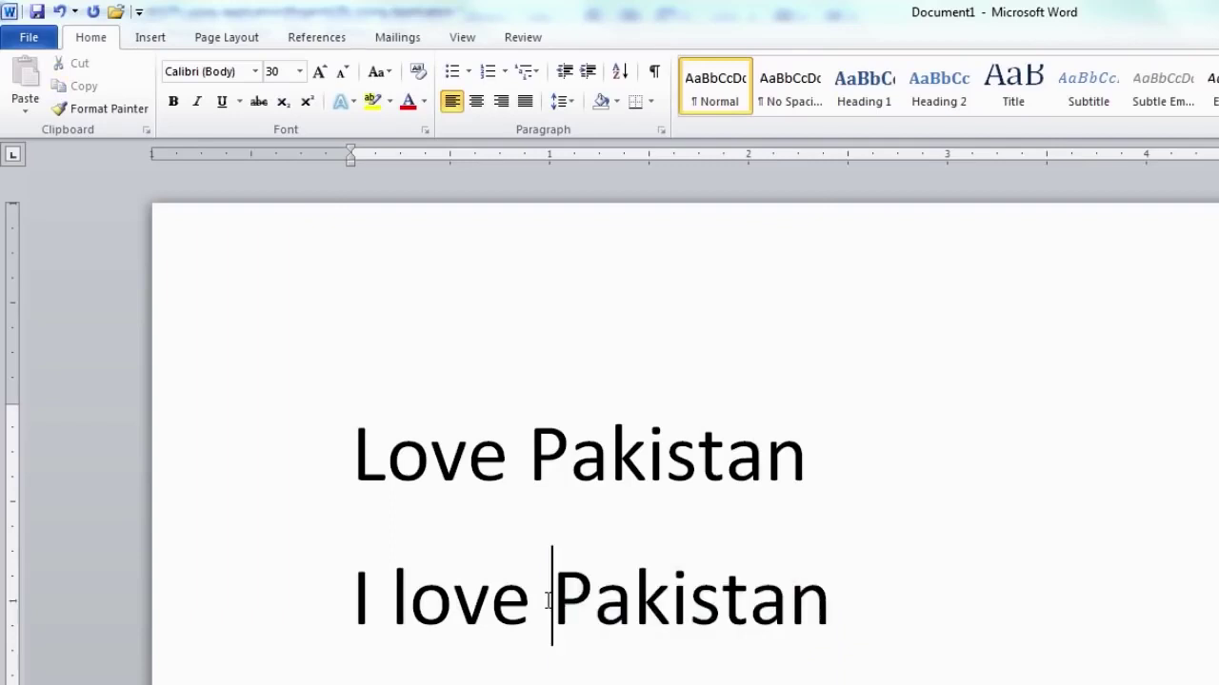
{"action": "key", "text": "Home"}
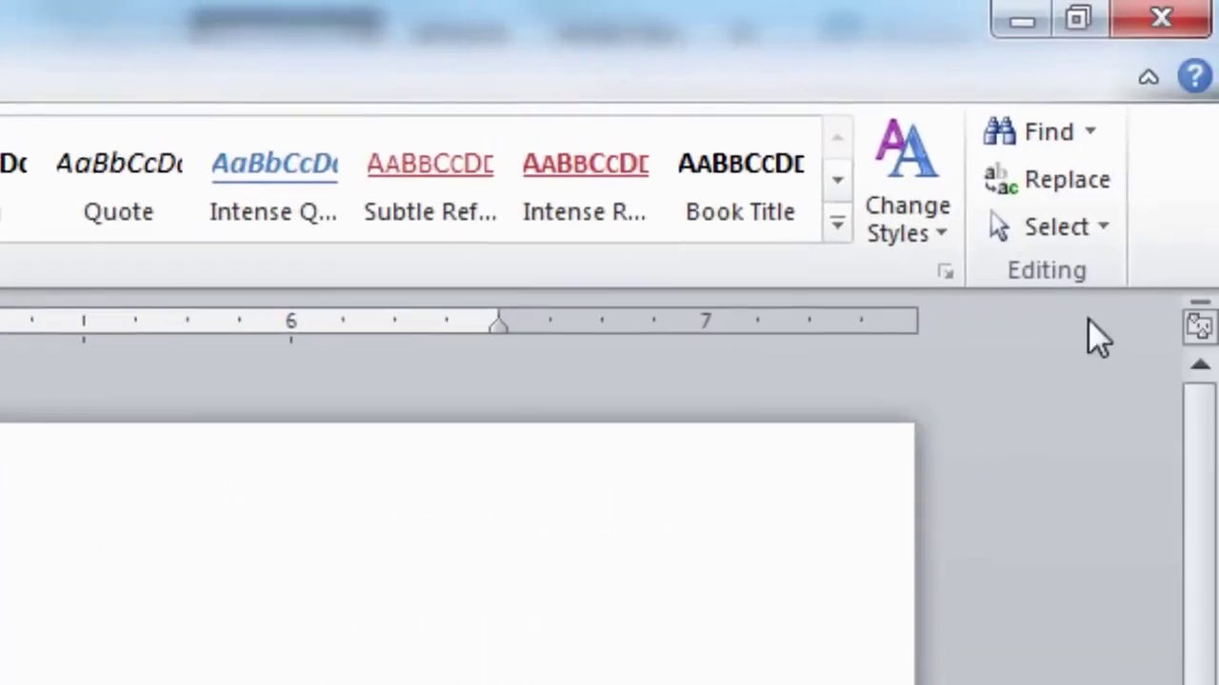
{"action": "left_click", "coordinate": [1095, 229]}
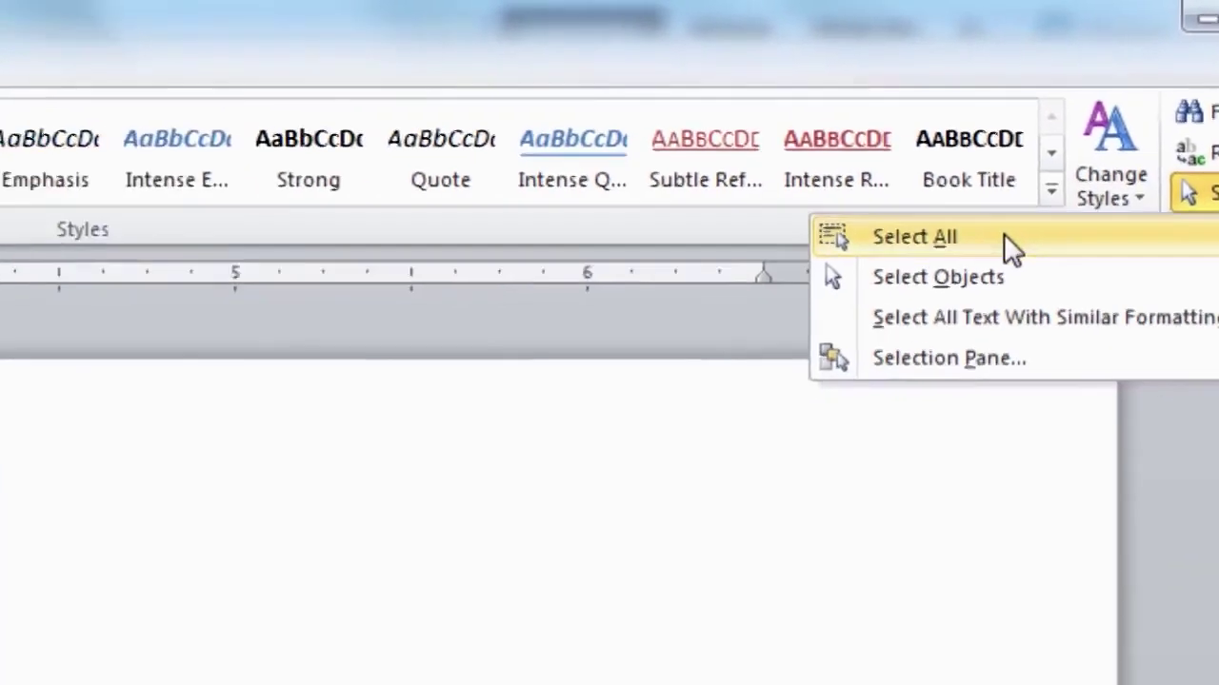
{"action": "left_click", "coordinate": [724, 279]}
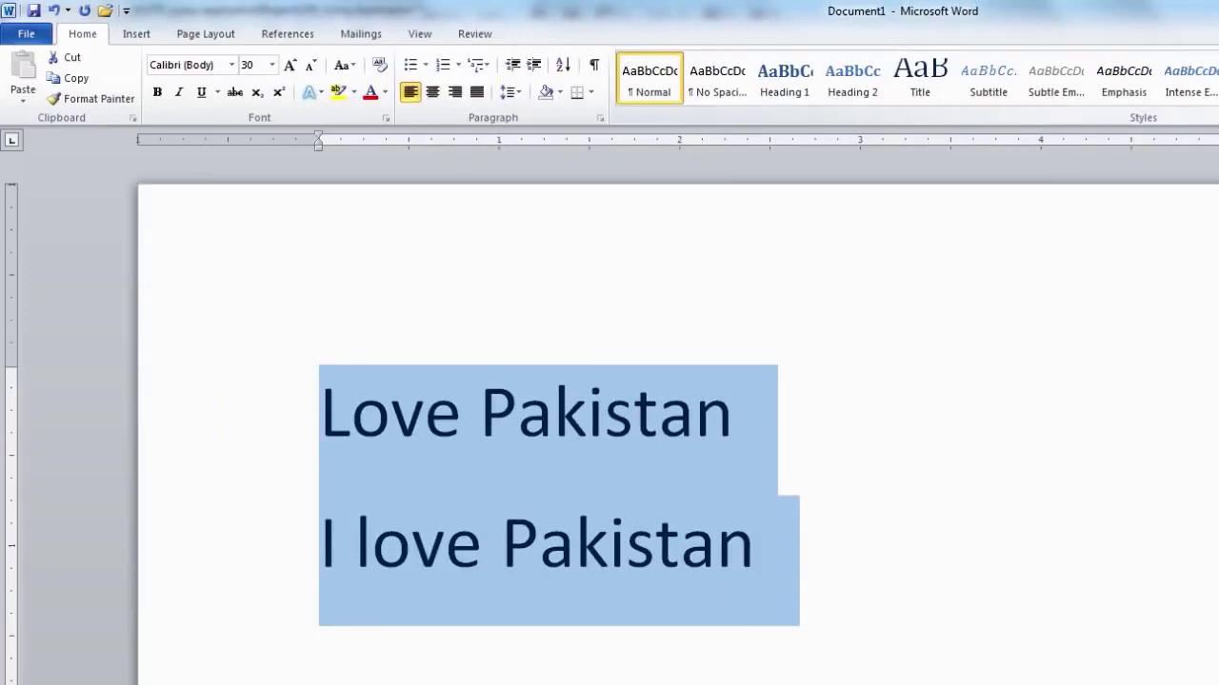
{"action": "left_click", "coordinate": [322, 417]}
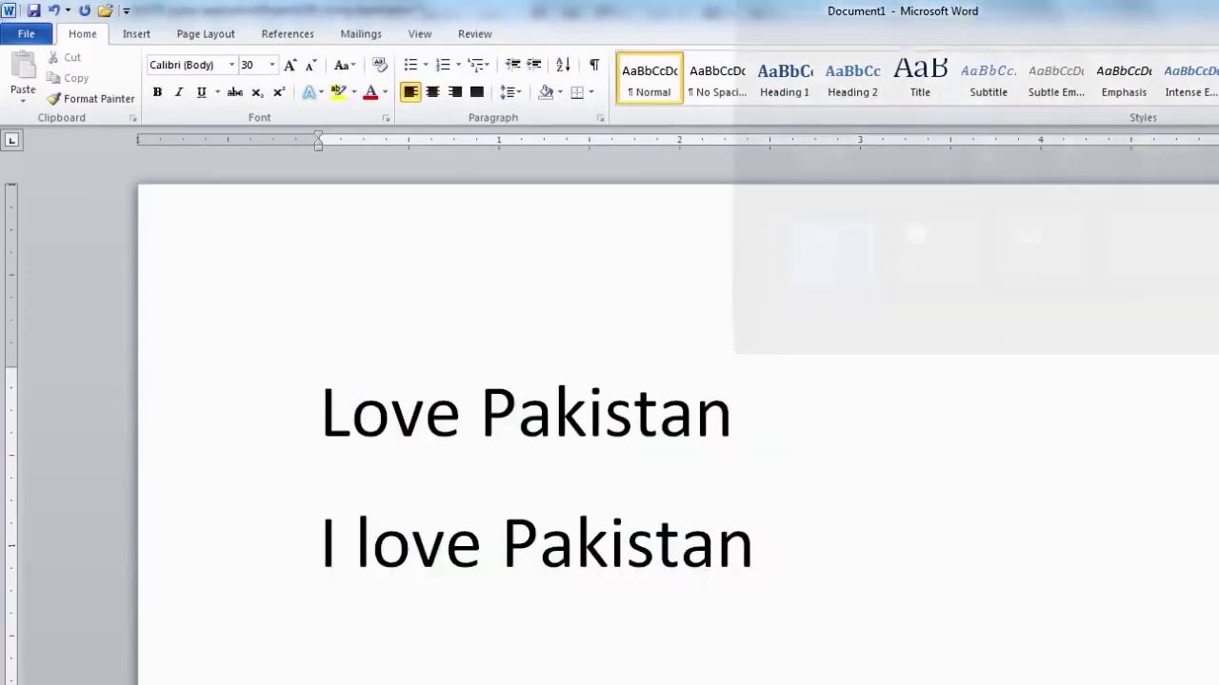
{"action": "key", "text": "ctrl+a"}
{"action": "left_click", "coordinate": [321, 425]}
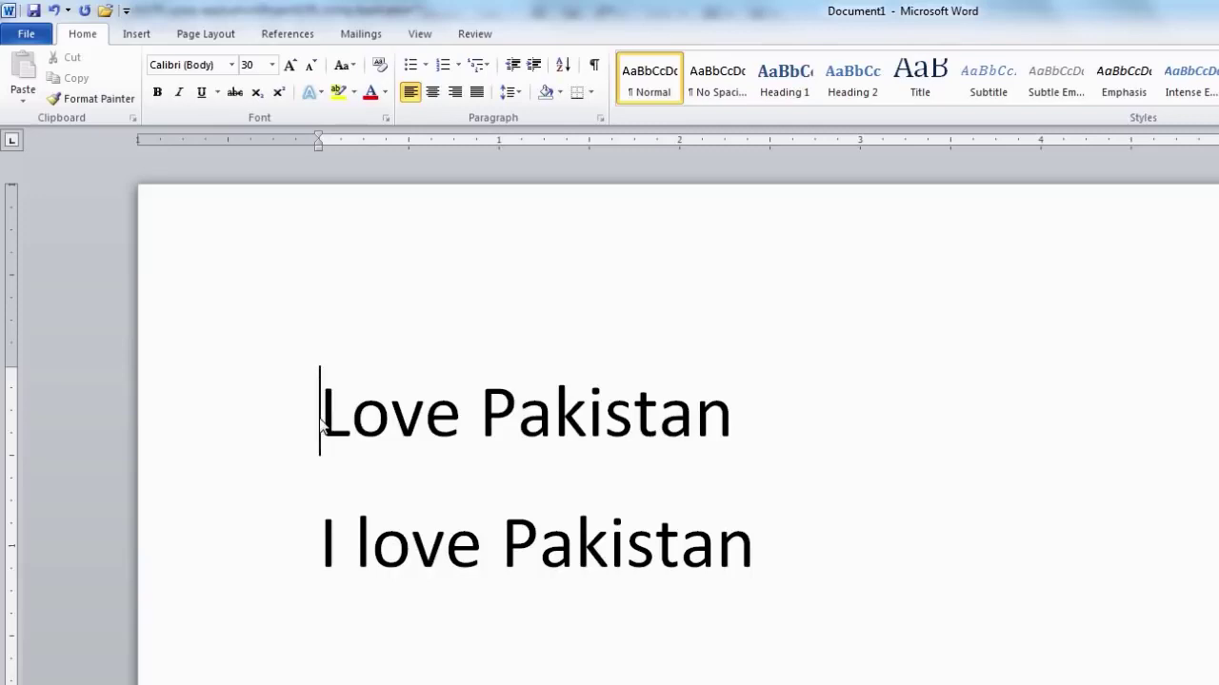
Step: Cut the 'I love Pakistan' line and paste it after 'Love Pakistan' on the first line
{"action": "mouse_move", "coordinate": [321, 541]}
{"action": "left_mouse_down"}
{"action": "mouse_move", "coordinate": [686, 549]}
{"action": "mouse_move", "coordinate": [752, 564]}
{"action": "left_mouse_up"}
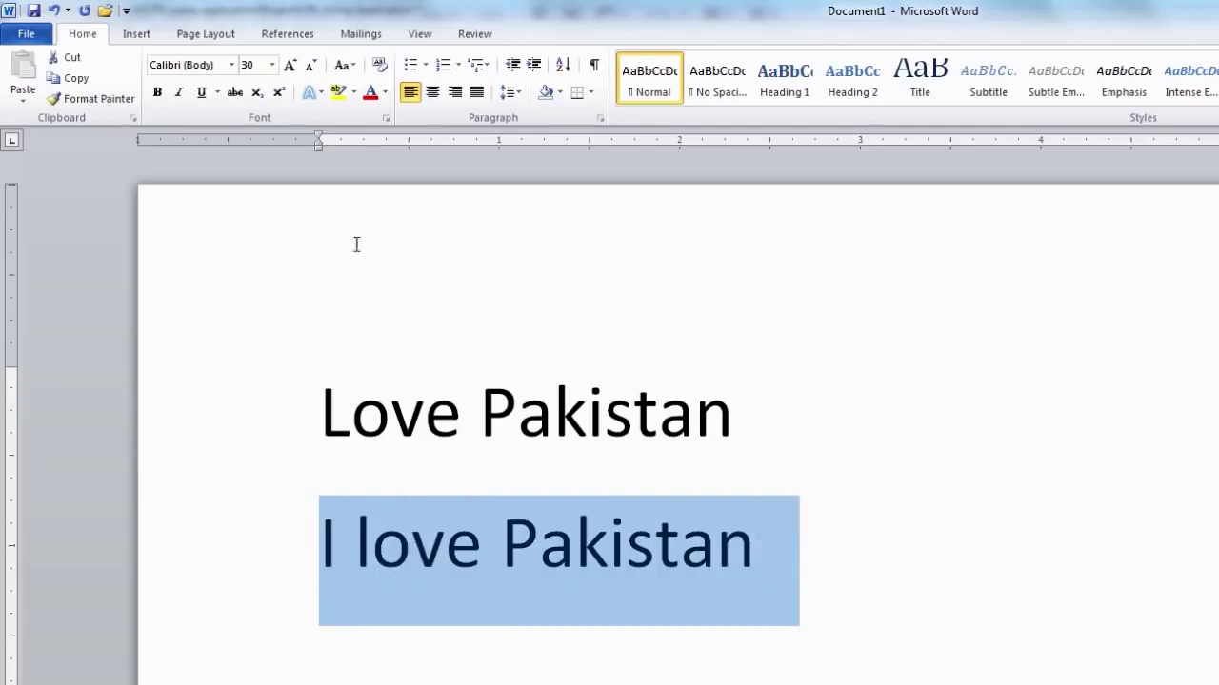
{"action": "left_click", "coordinate": [74, 59]}
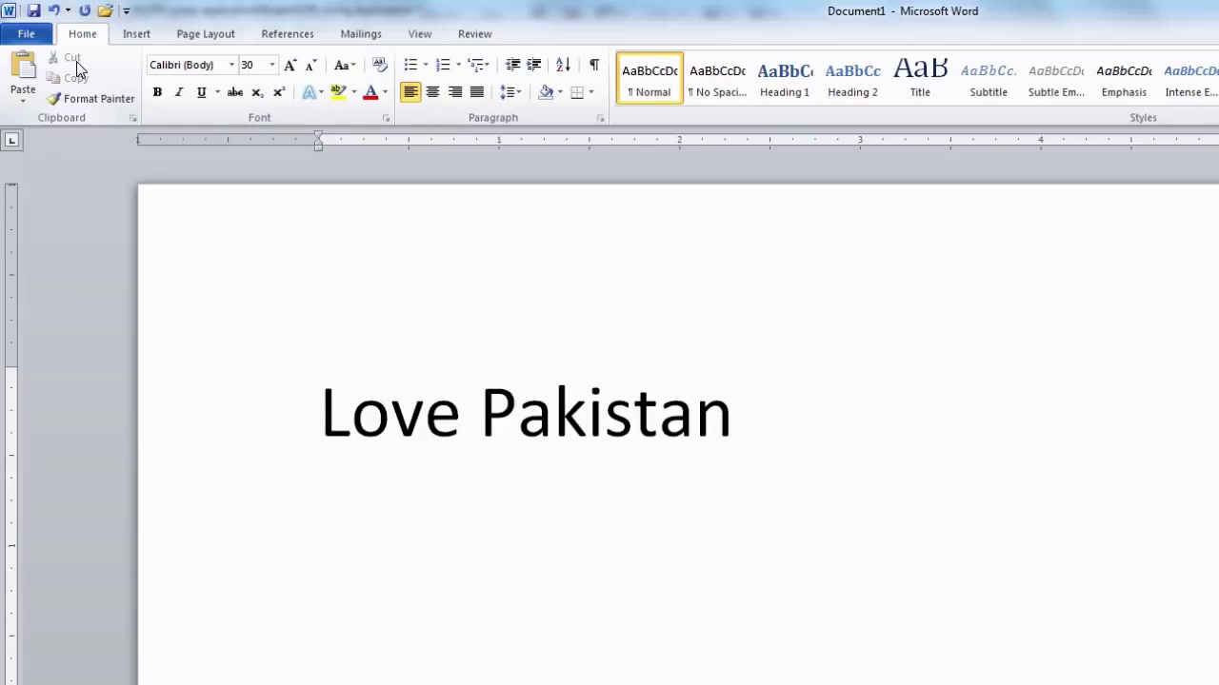
{"action": "left_click", "coordinate": [22, 81]}
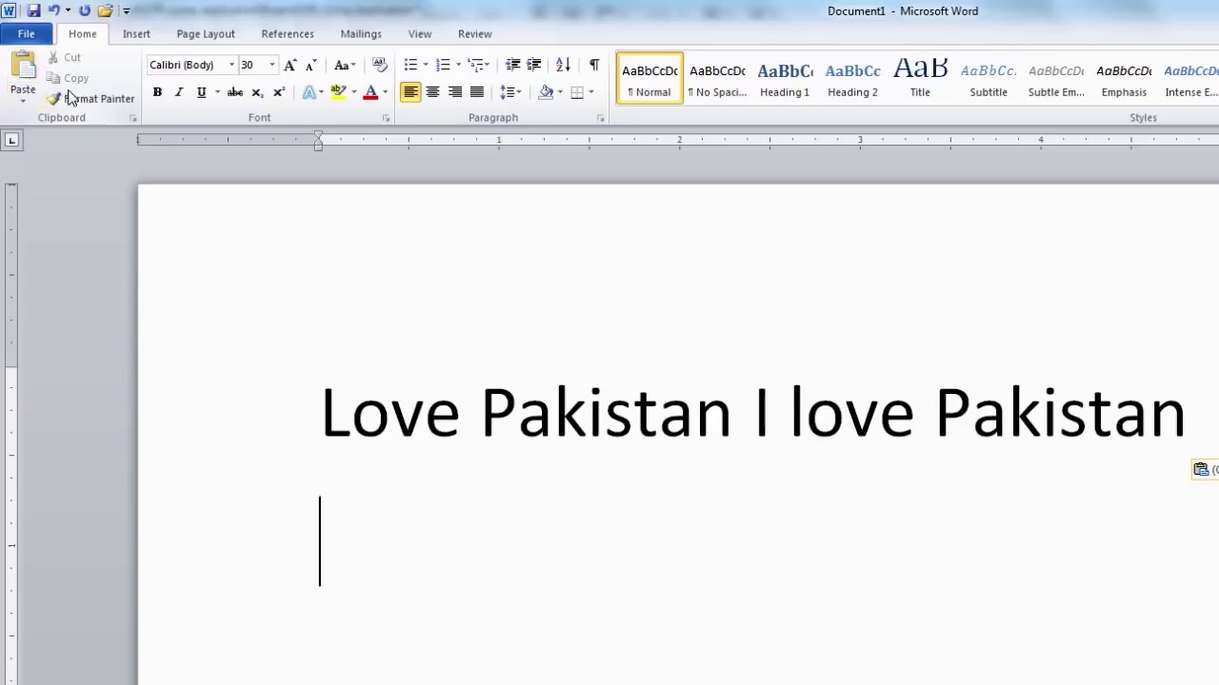
Step: Copy 'I love Pakistan' from the first line and paste it onto the empty line below
{"action": "left_click_drag", "start_coordinate": [756, 410], "coordinate": [1066, 404]}
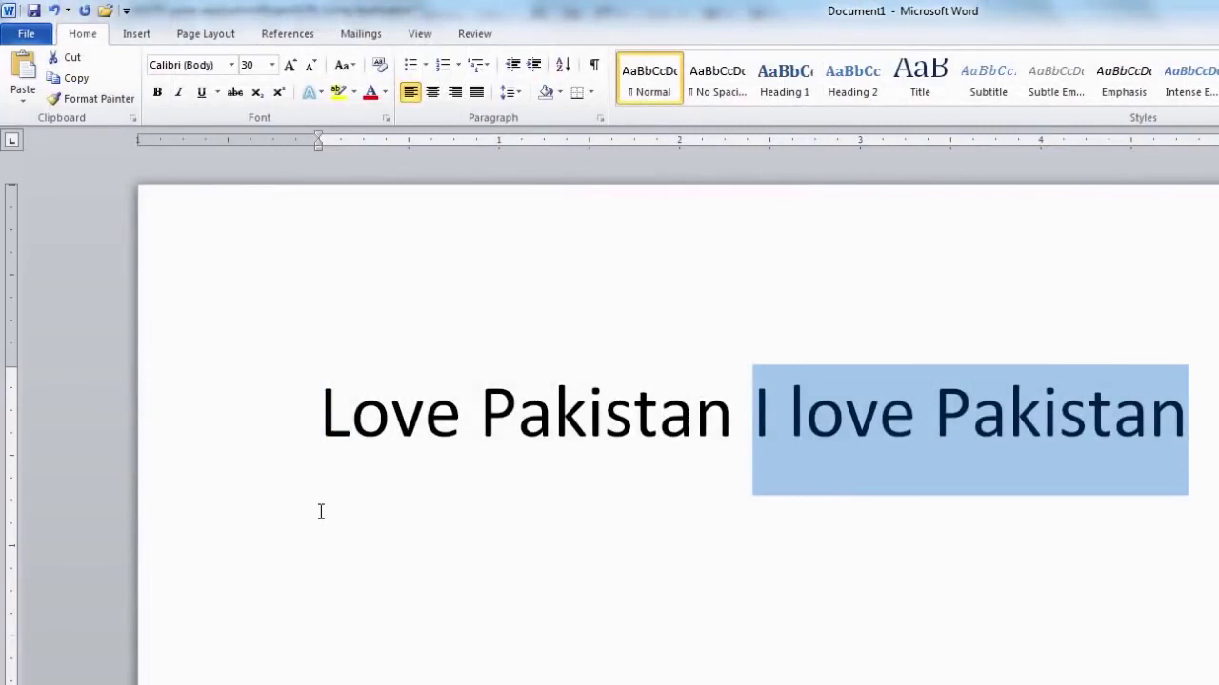
{"action": "left_click", "coordinate": [321, 511]}
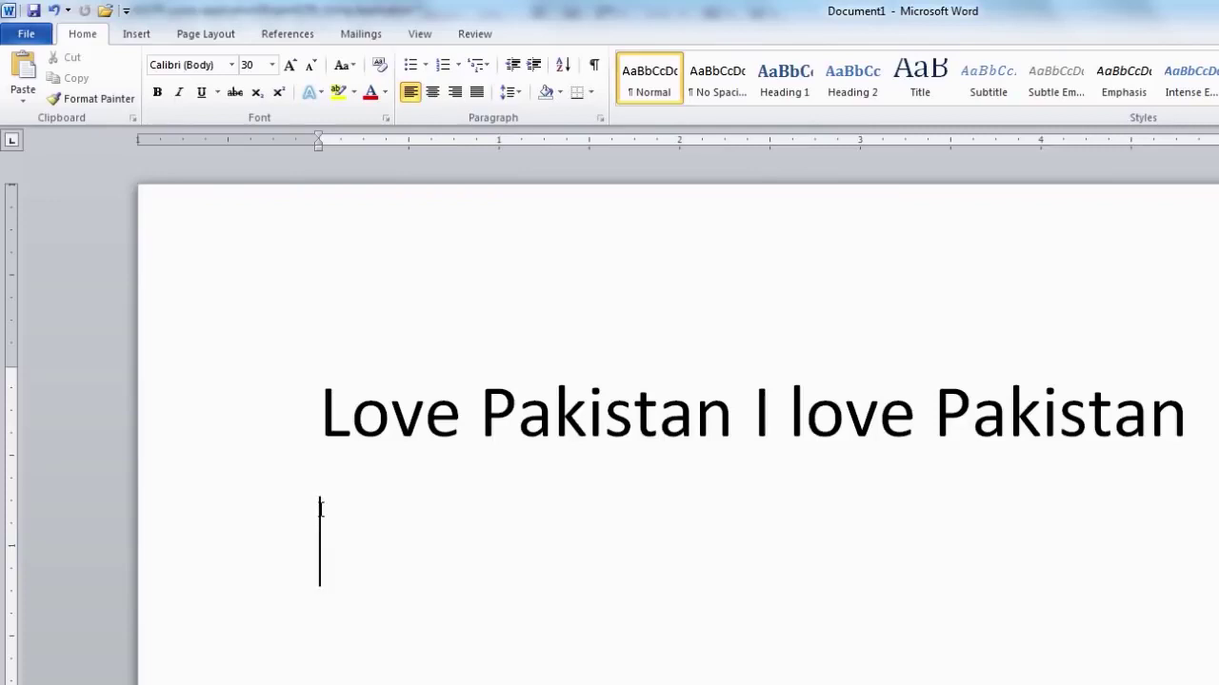
{"action": "left_click", "coordinate": [25, 86]}
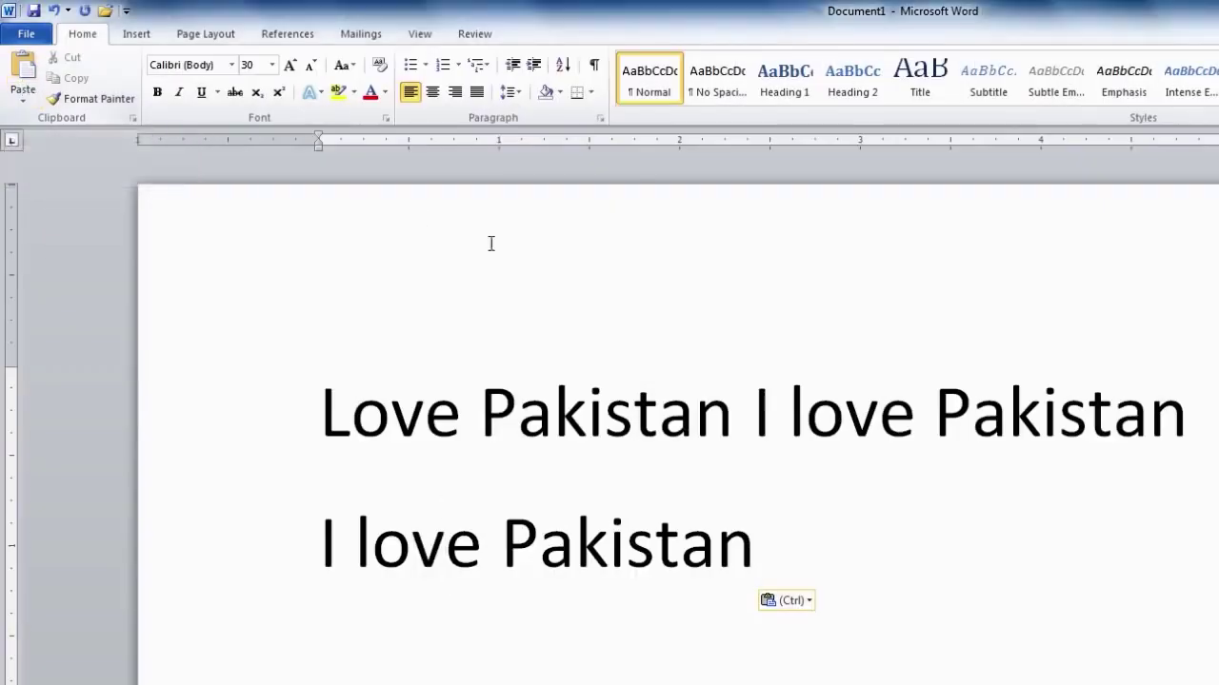
{"action": "left_click_drag", "start_coordinate": [754, 409], "coordinate": [1186, 415]}
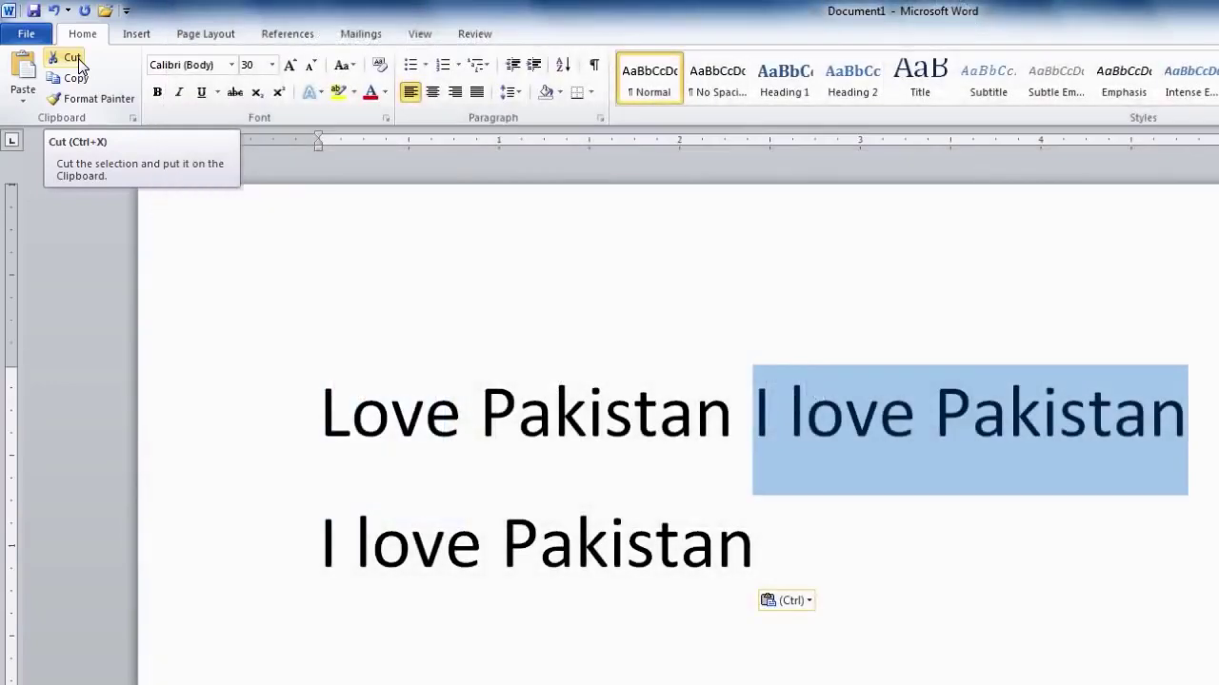
{"action": "left_click", "coordinate": [79, 60]}
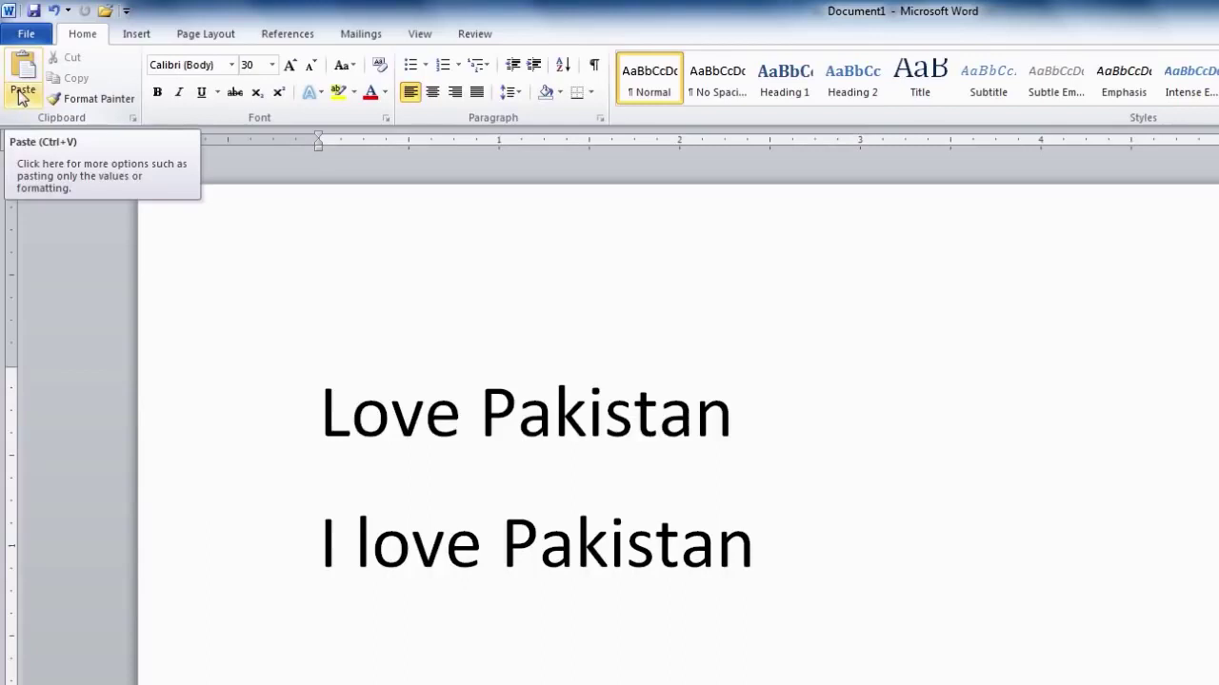
{"action": "left_click", "coordinate": [21, 93]}
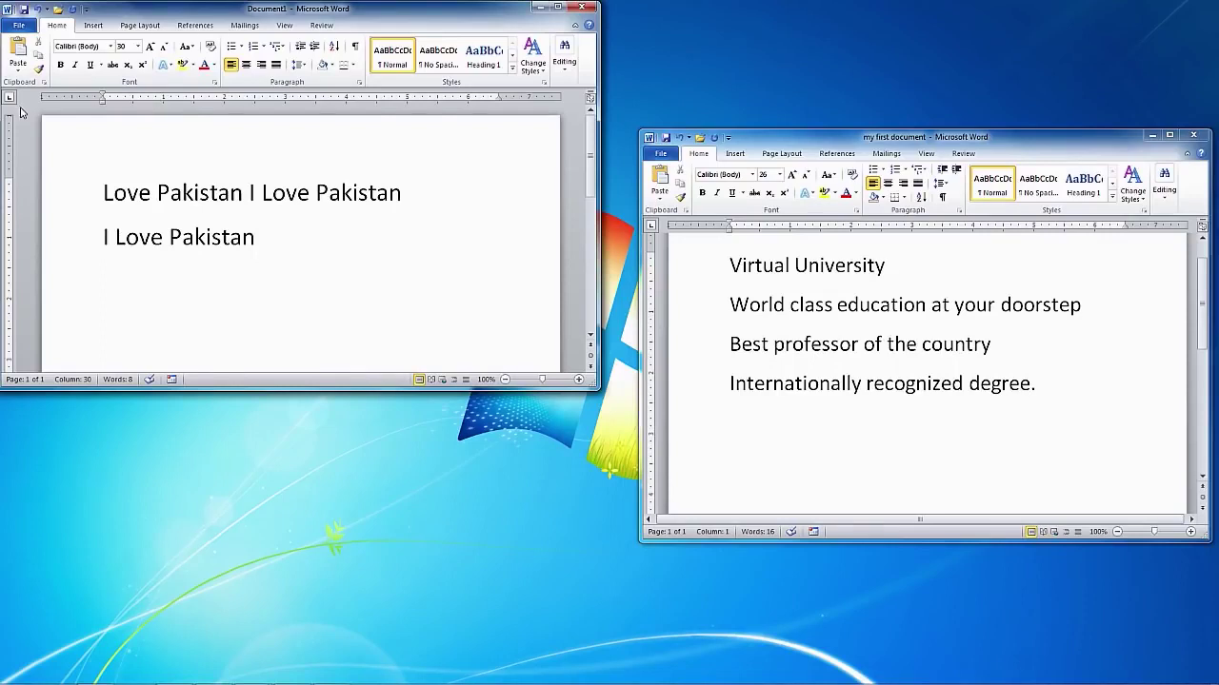
Step: Copy 'I Love Pakistan' from Document1 and paste it on the empty last line of my first document
{"action": "left_click", "coordinate": [89, 237]}
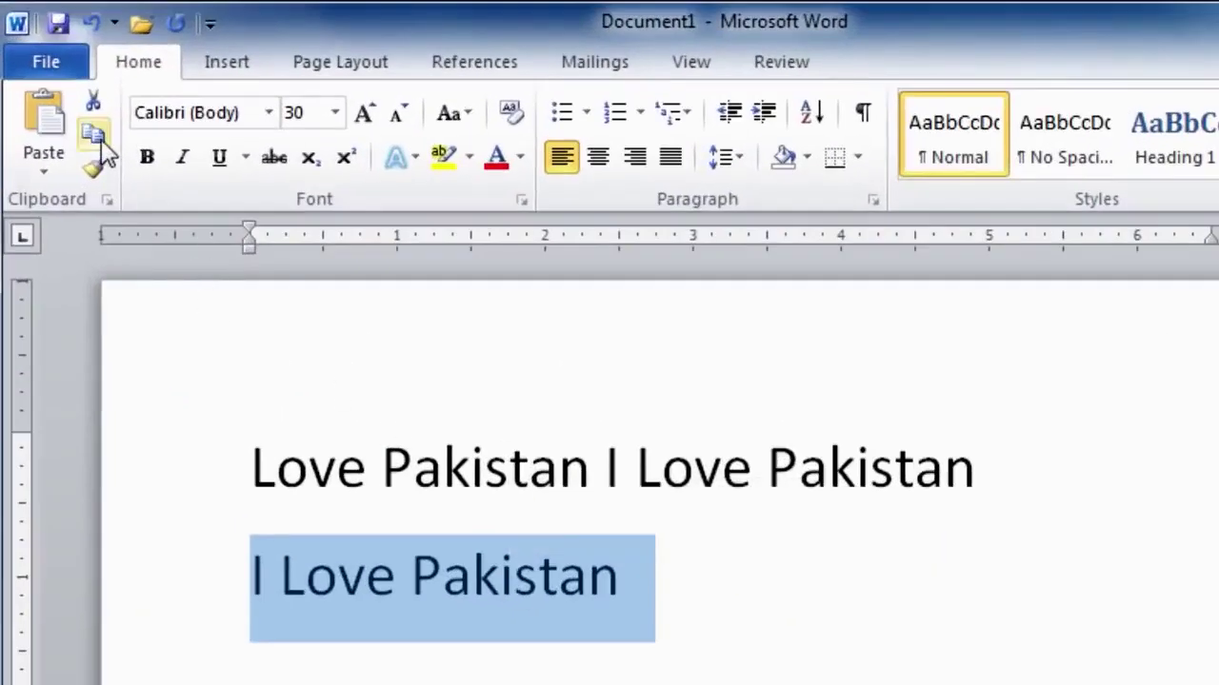
{"action": "left_click", "coordinate": [92, 133]}
{"action": "left_click", "coordinate": [765, 449]}
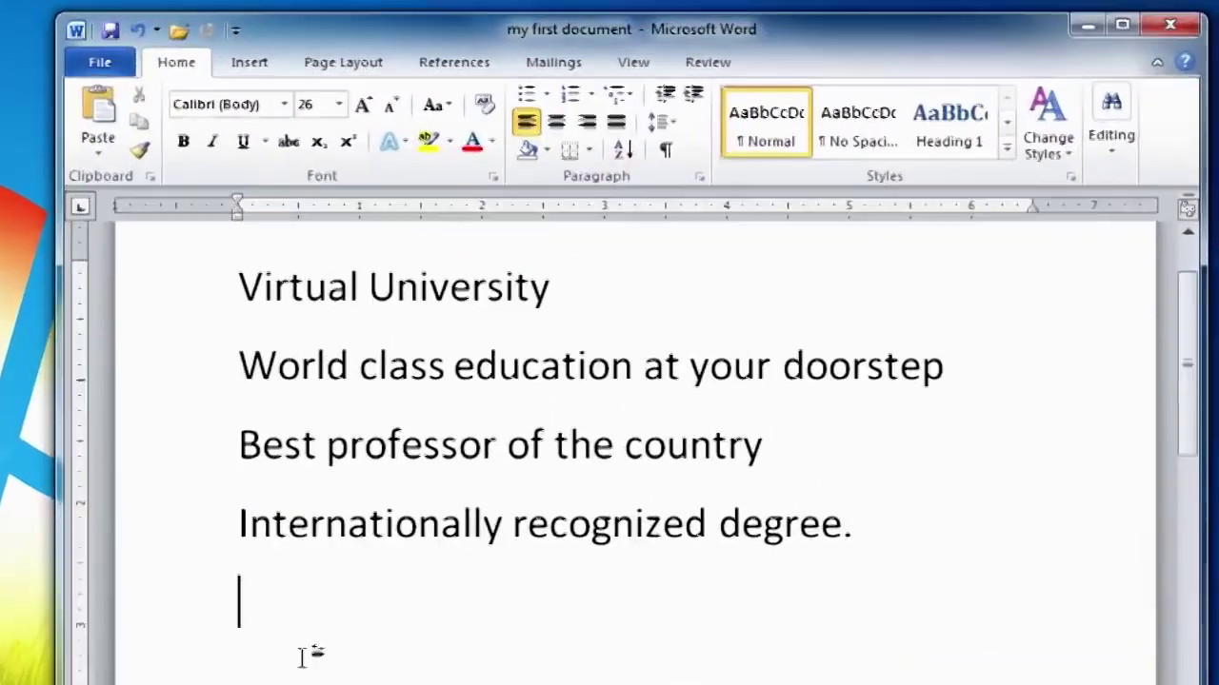
{"action": "left_click", "coordinate": [83, 111]}
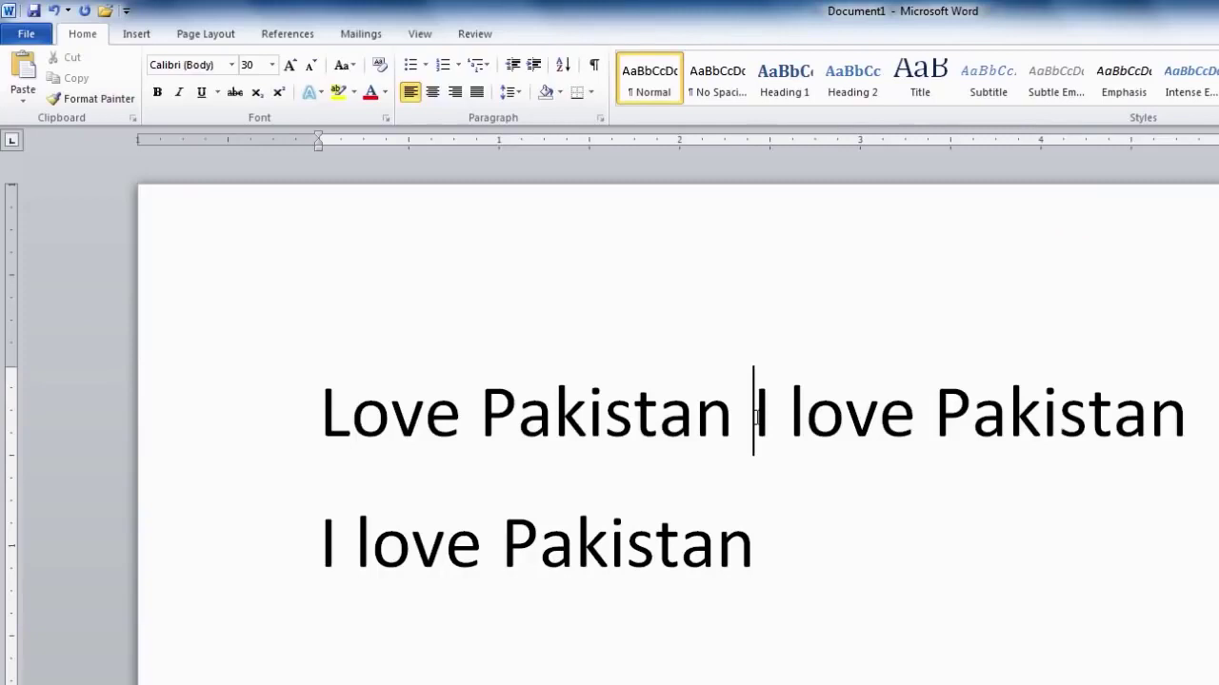
Step: Delete the duplicate 'I love Pakistan' phrase from the end of the first line
{"action": "left_click_drag", "start_coordinate": [922, 414], "coordinate": [1120, 414]}
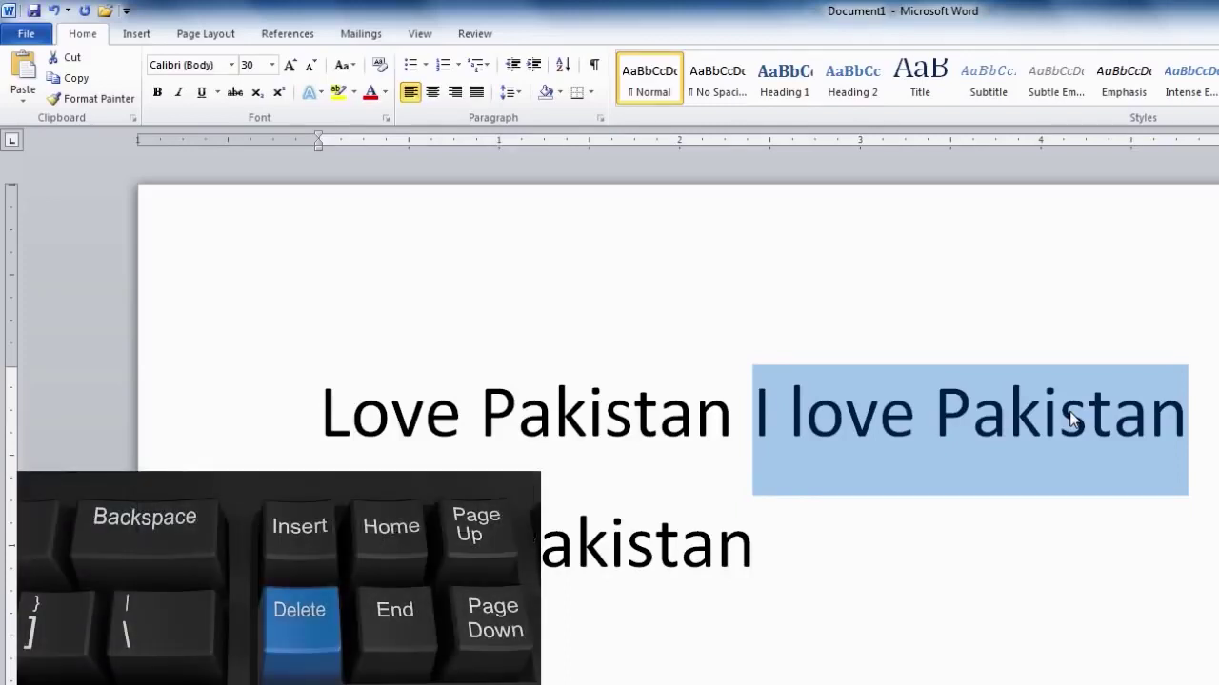
{"action": "key", "text": "Delete"}
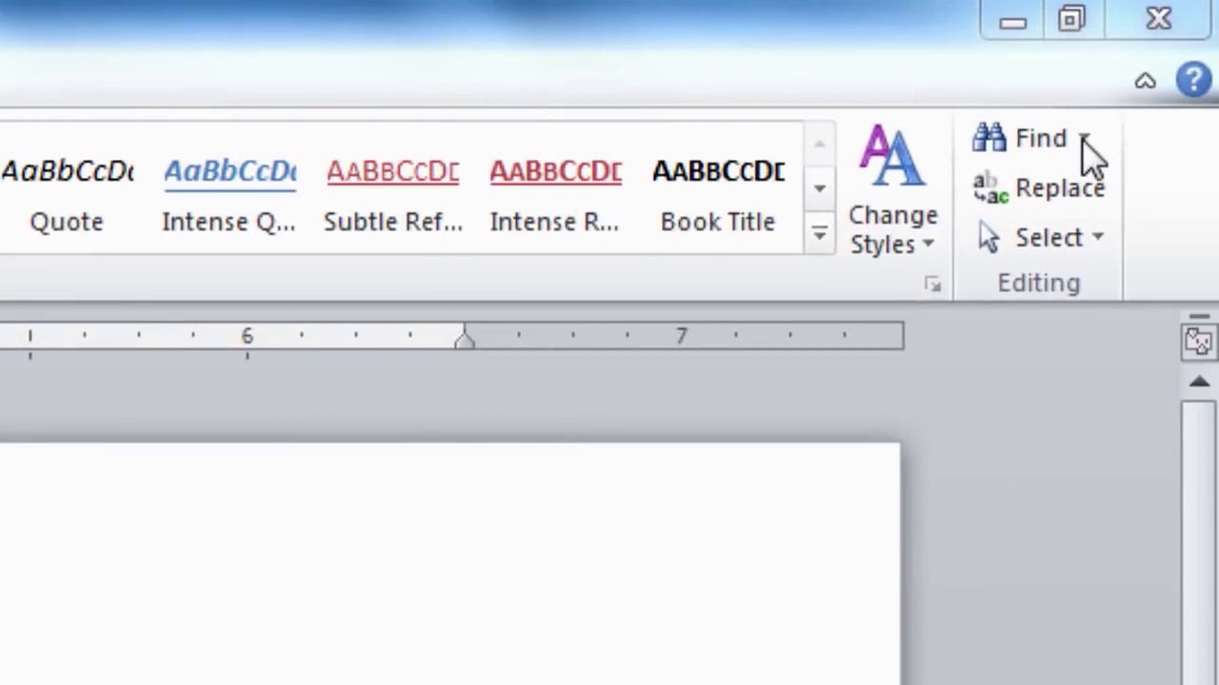
Step: Open Advanced Find from the Find dropdown in the Editing group
{"action": "left_click", "coordinate": [1082, 141]}
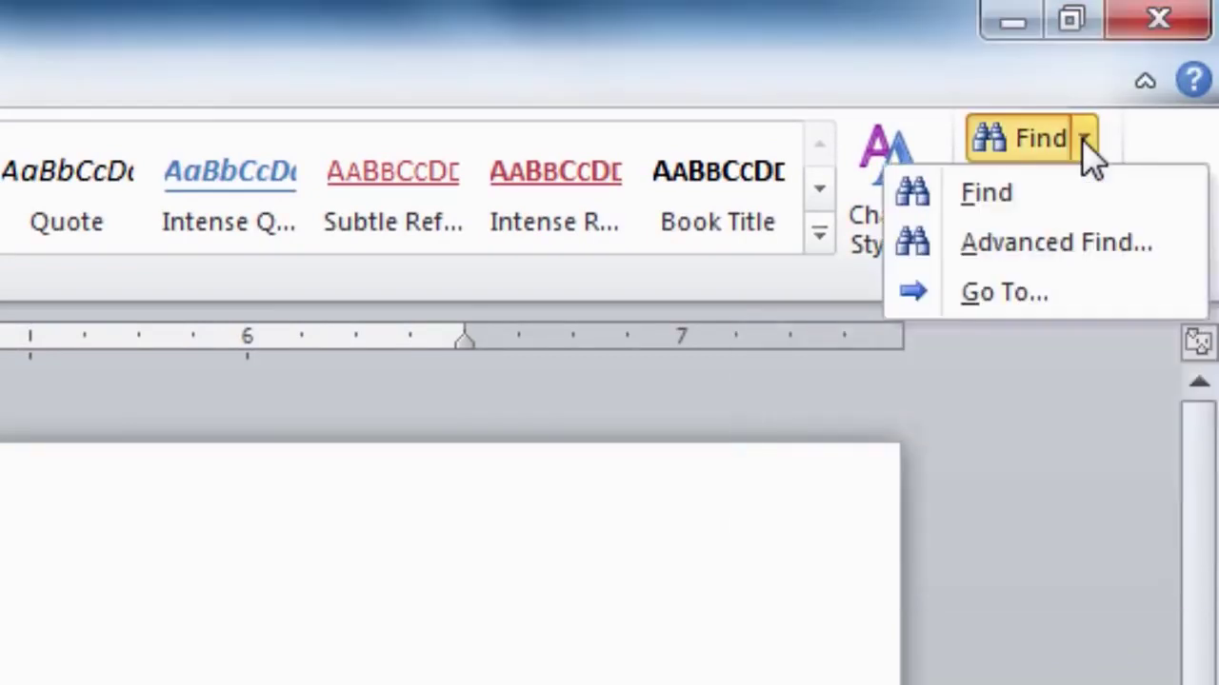
{"action": "left_click", "coordinate": [1083, 246]}
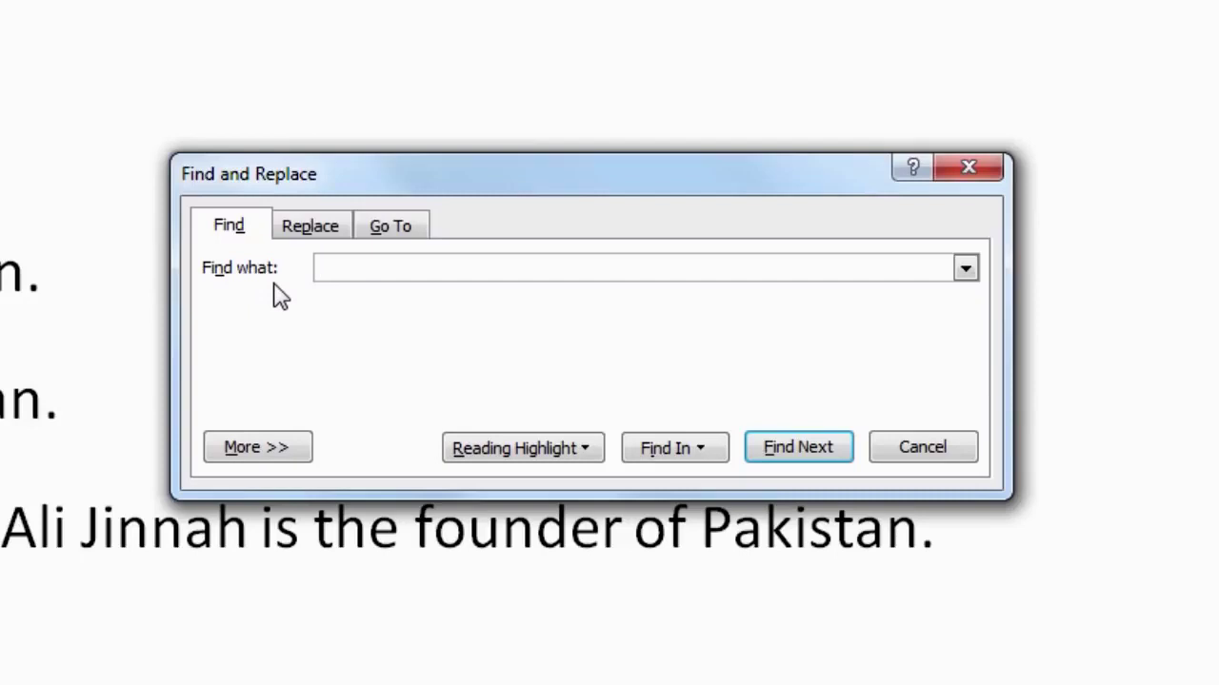
Step: Search for 'Pakistan', stepping through all three matches until Word reports the search is finished
{"action": "type", "text": "P"}
{"action": "type", "text": "akistan"}
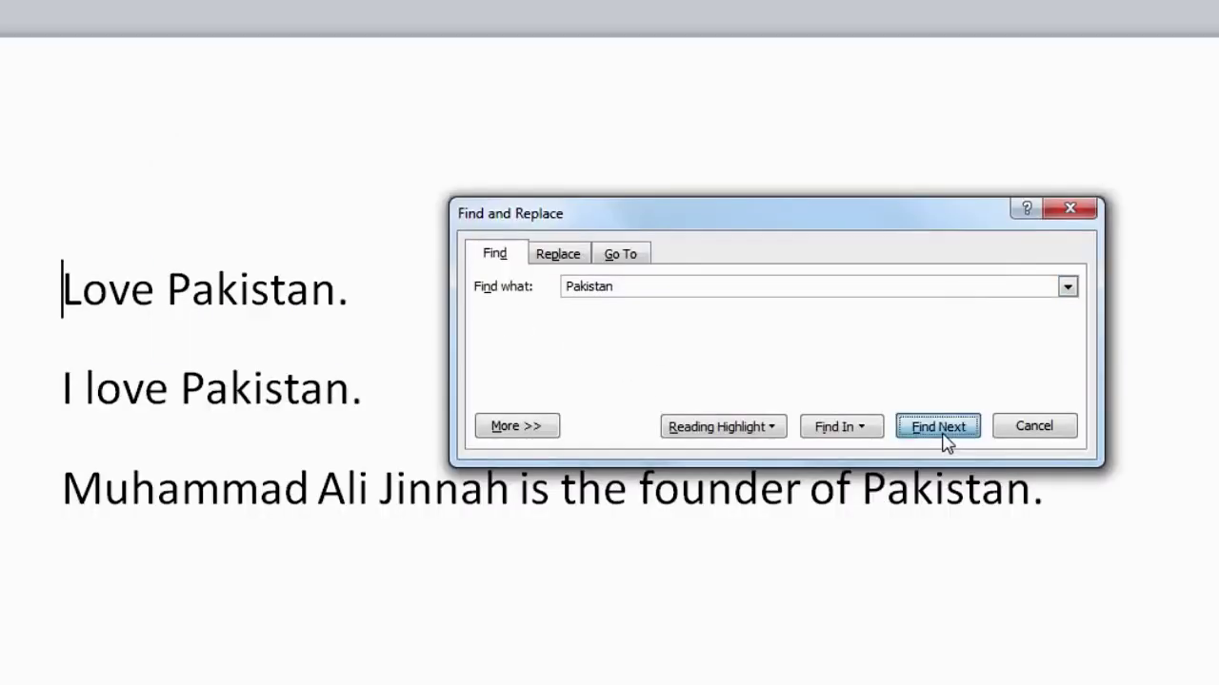
{"action": "left_click", "coordinate": [808, 467]}
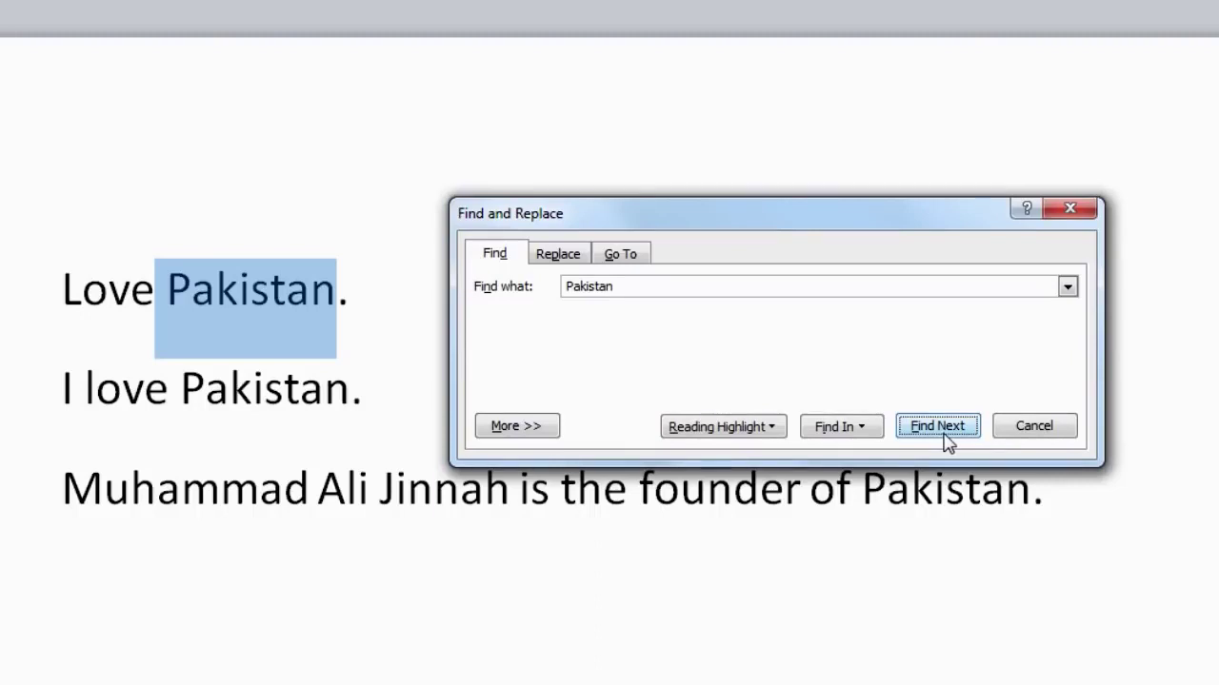
{"action": "left_click", "coordinate": [946, 441]}
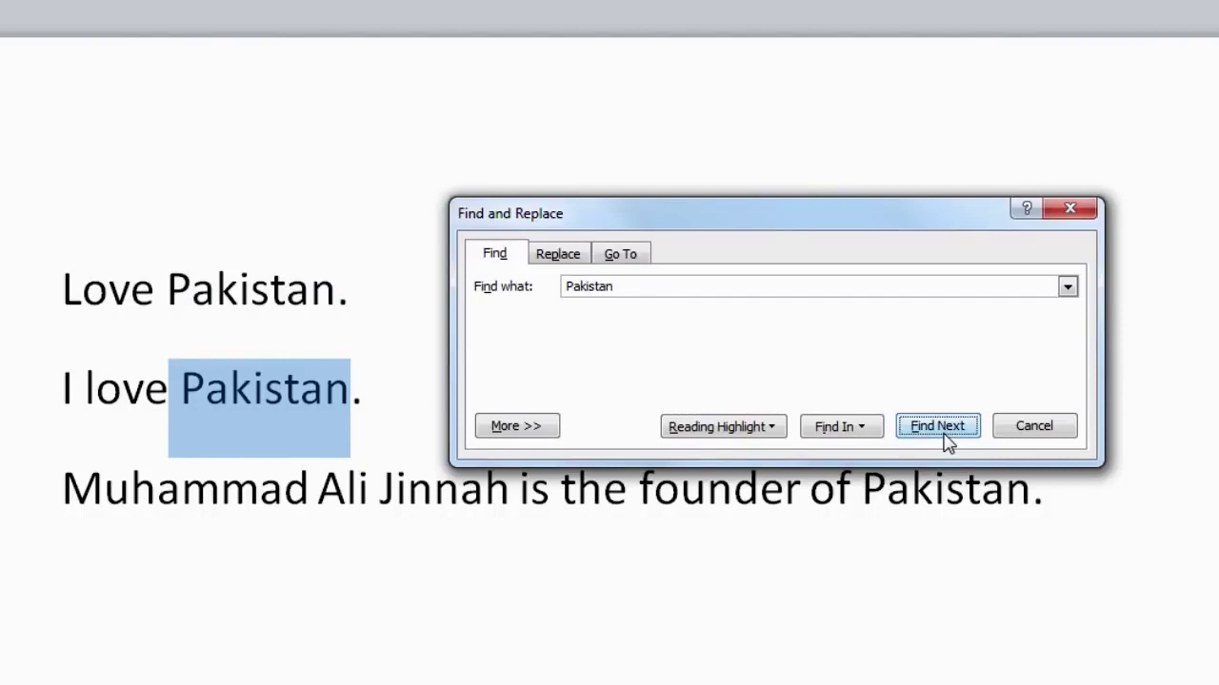
{"action": "left_click", "coordinate": [945, 440]}
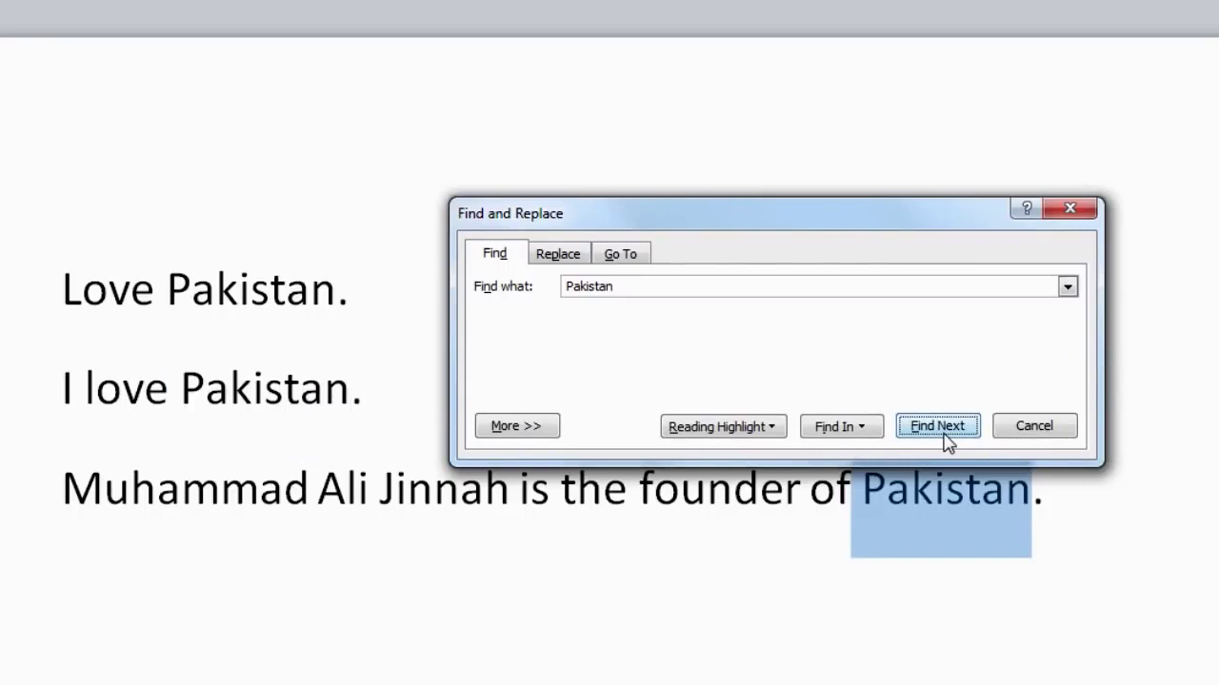
{"action": "left_click", "coordinate": [946, 441]}
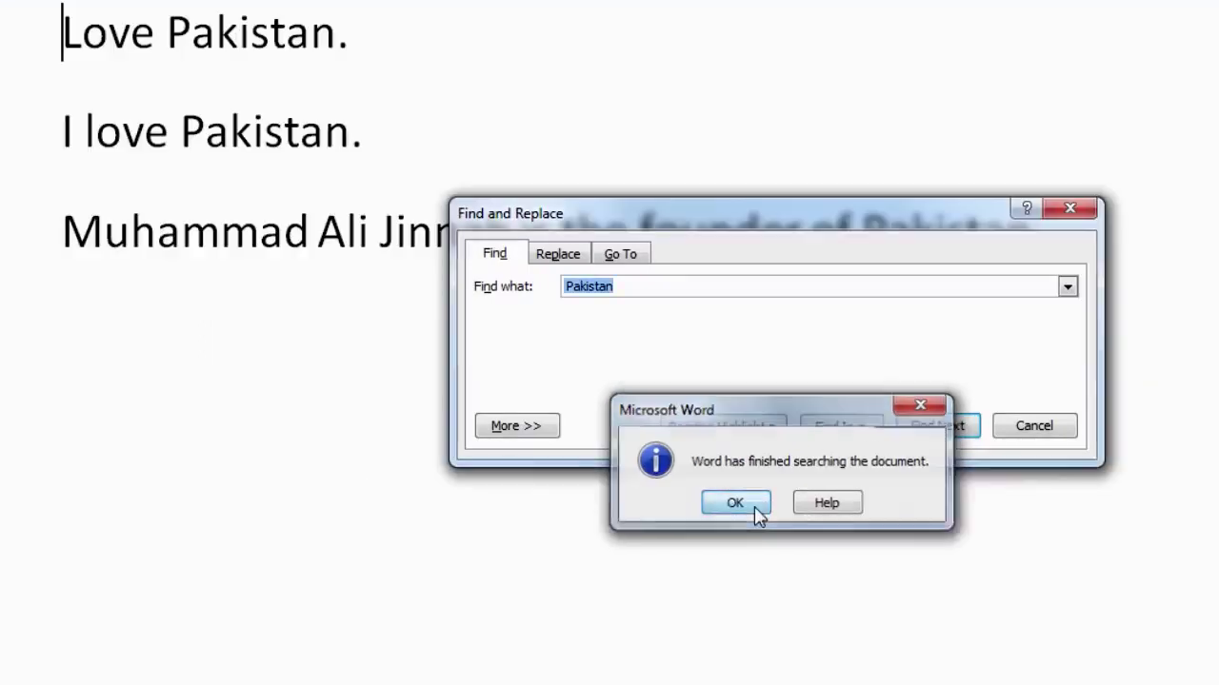
{"action": "left_click", "coordinate": [754, 506]}
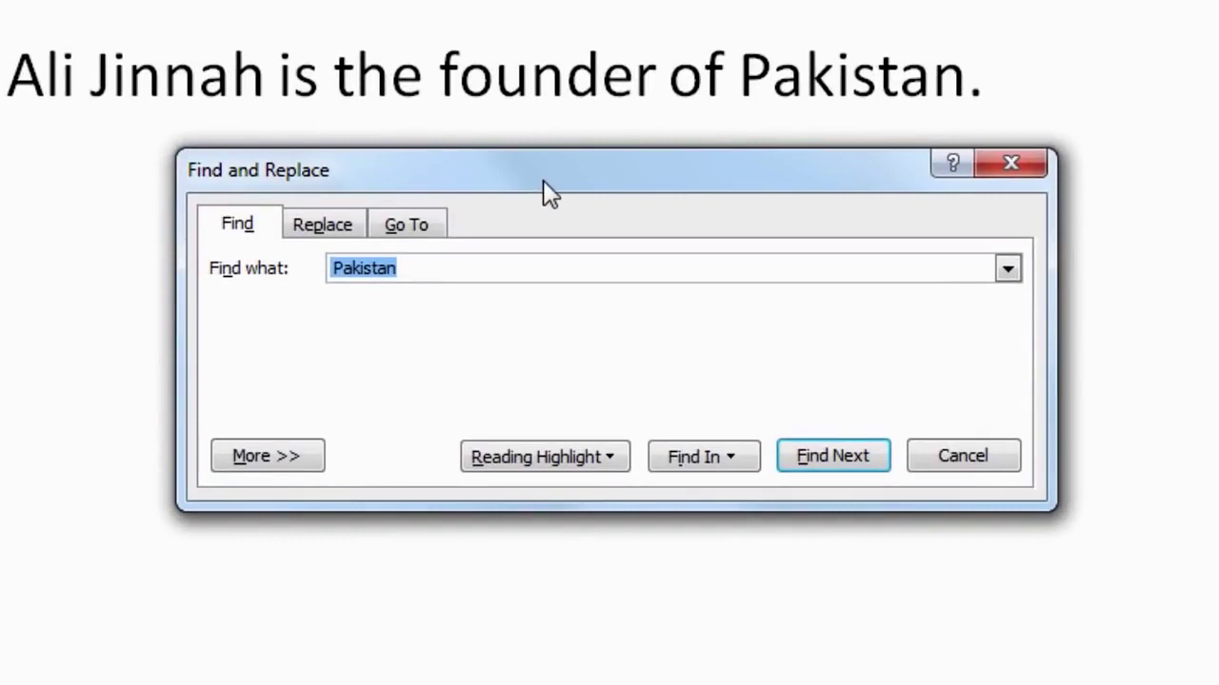
Step: Replace every 'Muhammad Ali Jinnah' with 'Quaid-e-Azam' using Replace All
{"action": "left_click", "coordinate": [335, 238]}
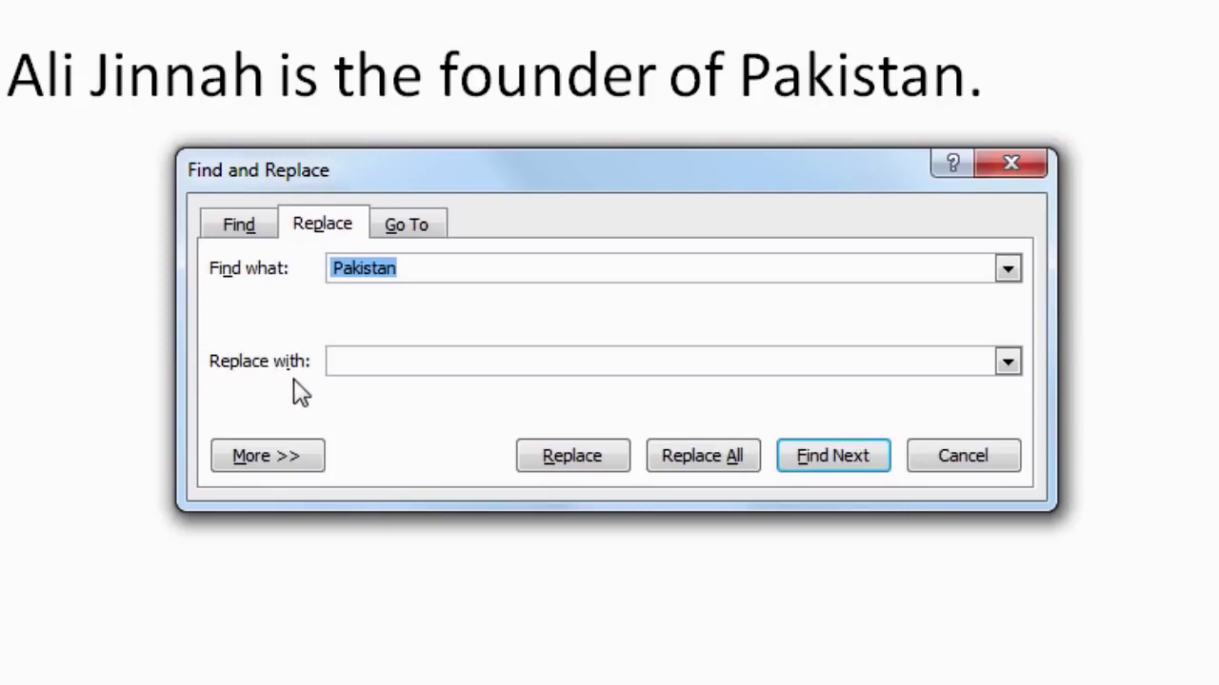
{"action": "left_click", "coordinate": [364, 366]}
{"action": "type", "text": "Quai"}
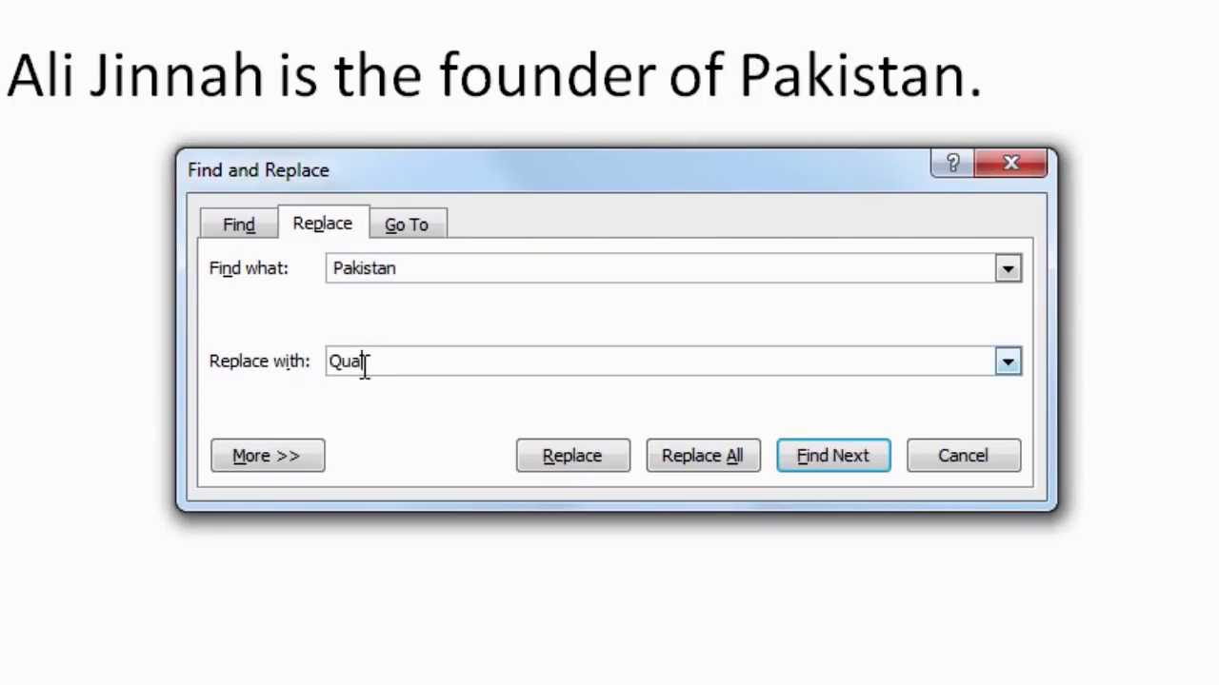
{"action": "type", "text": "d-e-"}
{"action": "type", "text": "Azam"}
{"action": "left_click", "coordinate": [406, 270]}
{"action": "left_click_drag", "start_coordinate": [407, 270], "coordinate": [329, 269]}
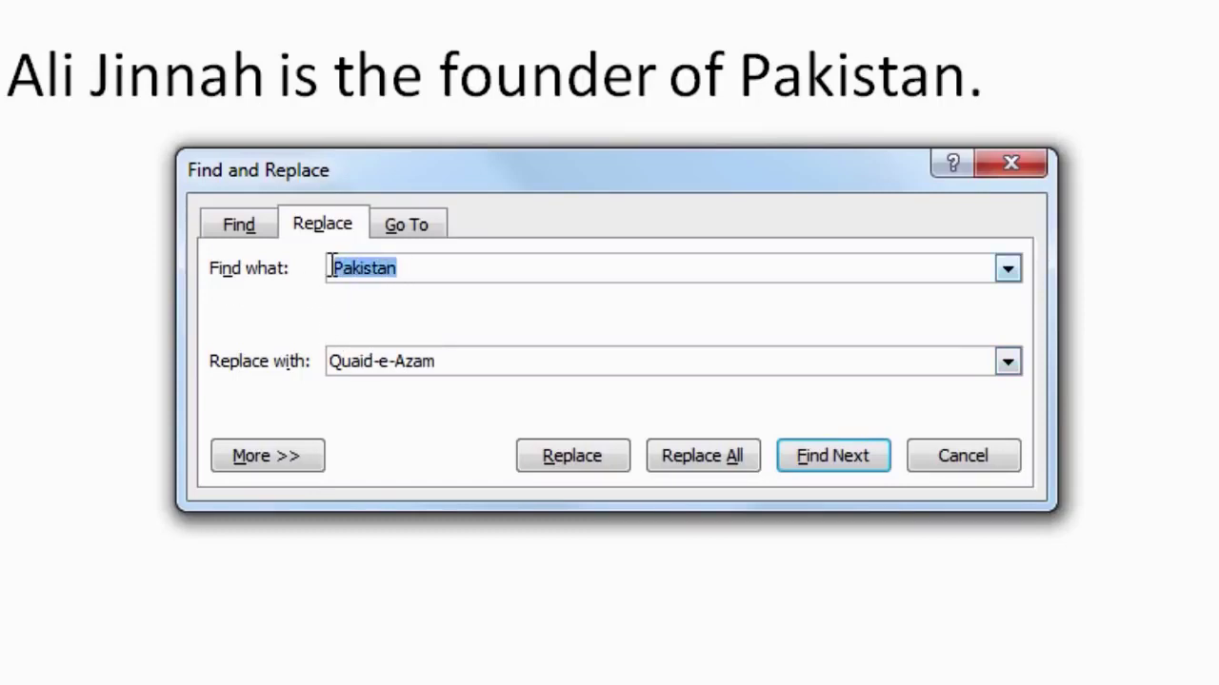
{"action": "type", "text": "Muhammad "}
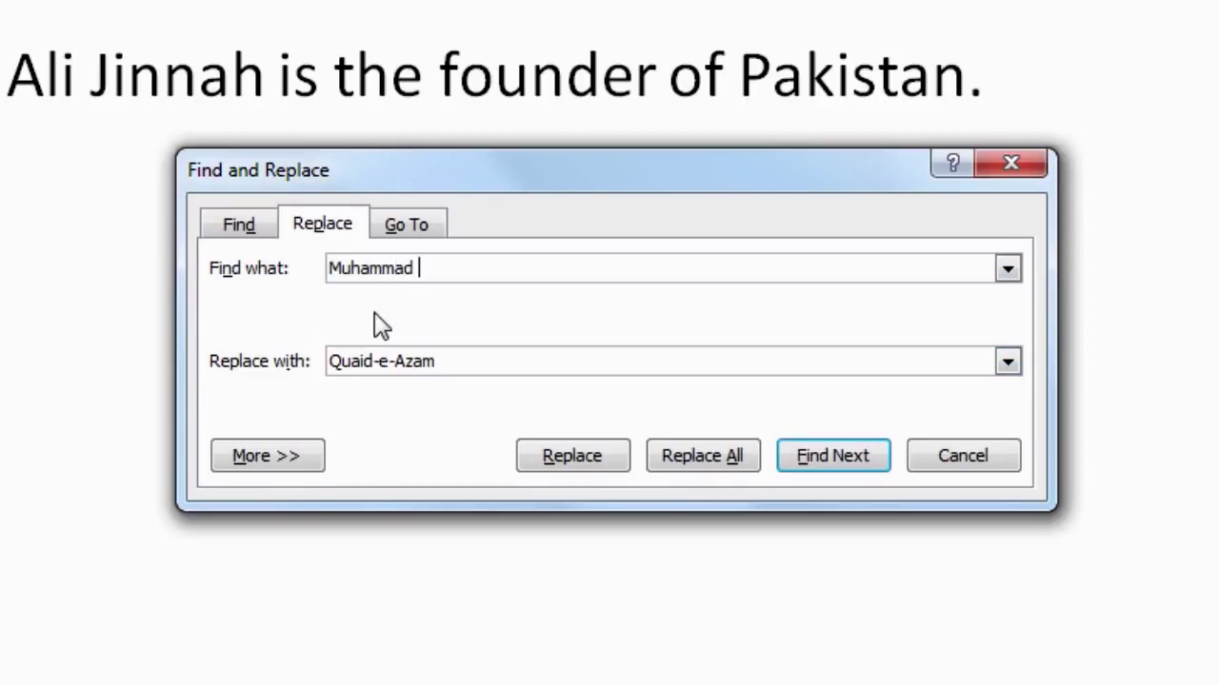
{"action": "type", "text": "Ali"}
{"action": "type", "text": " Jinnah"}
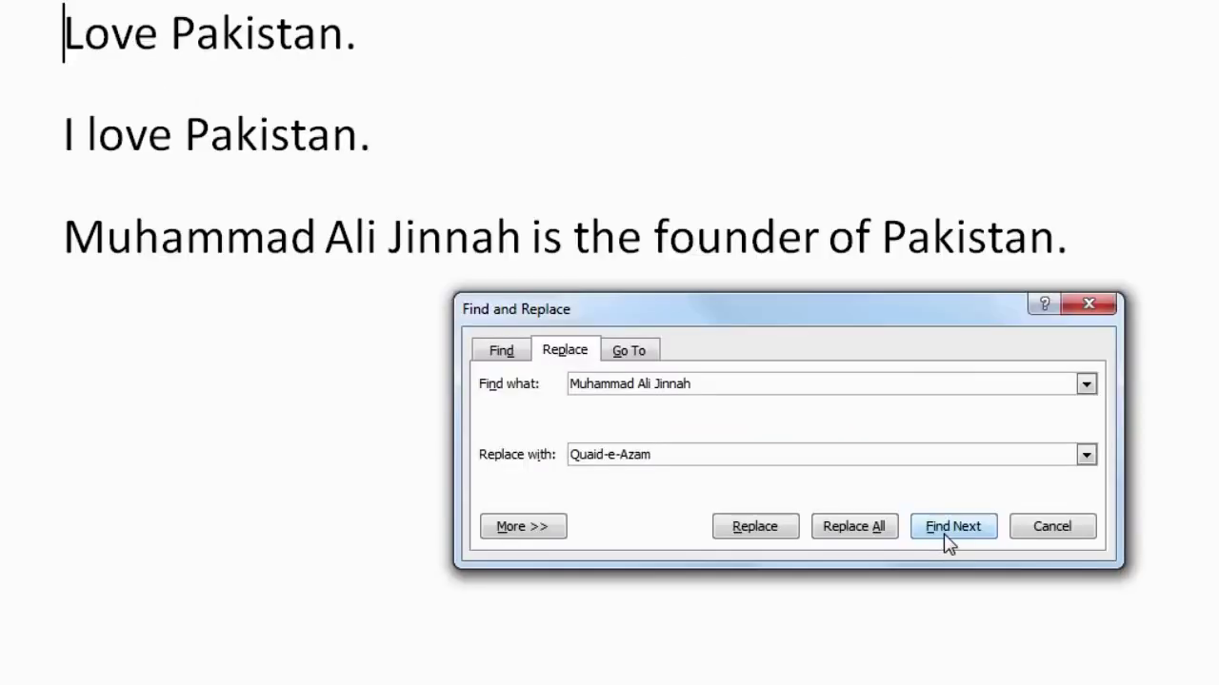
{"action": "left_click", "coordinate": [948, 540]}
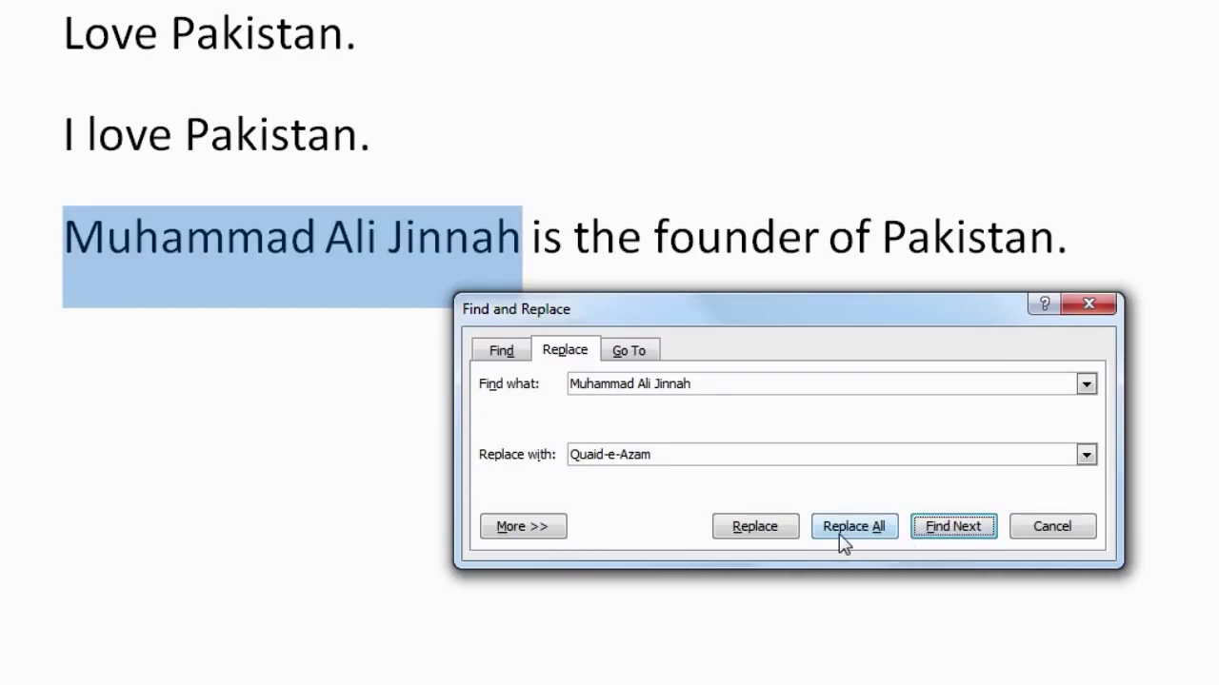
{"action": "left_click", "coordinate": [776, 537]}
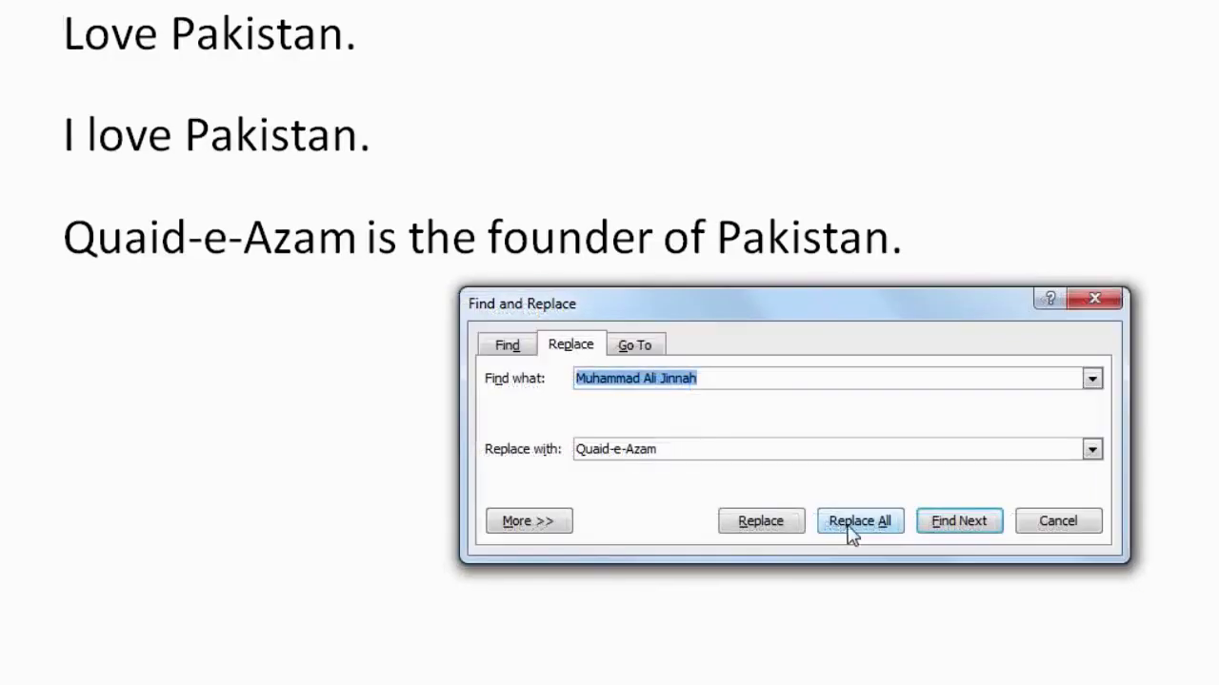
Step: Search the document for 'Allama Iqabl' to check whether it appears
{"action": "left_click", "coordinate": [518, 359]}
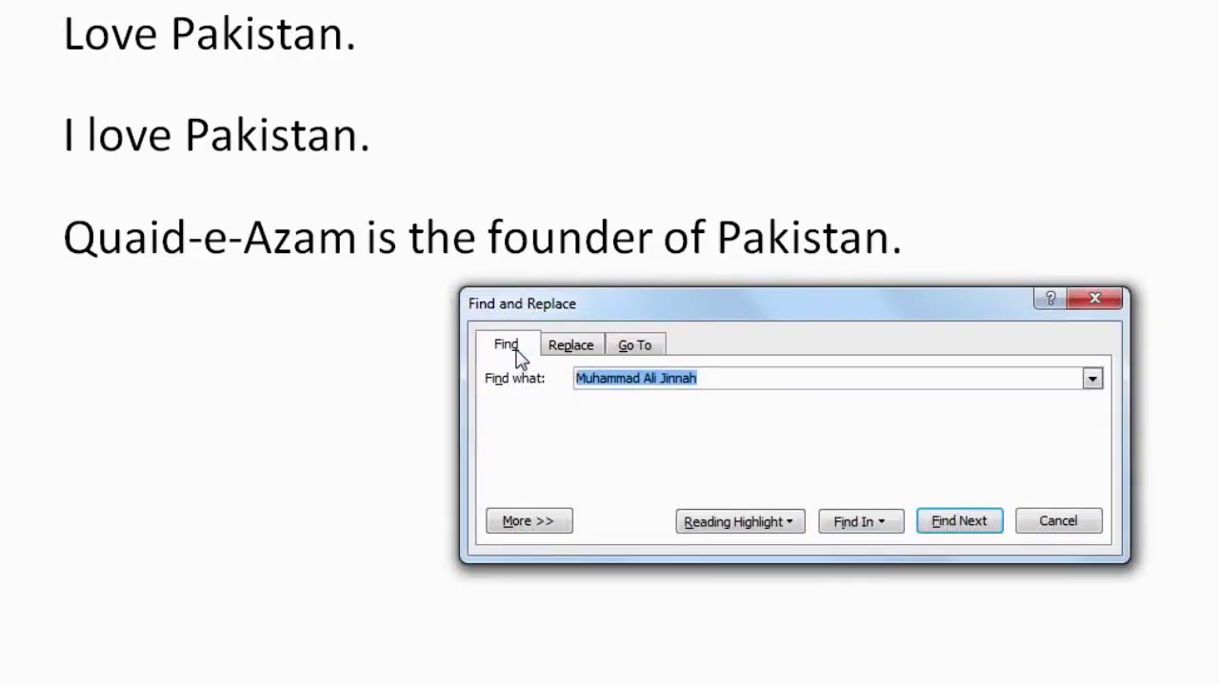
{"action": "type", "text": "Allama Iqabl"}
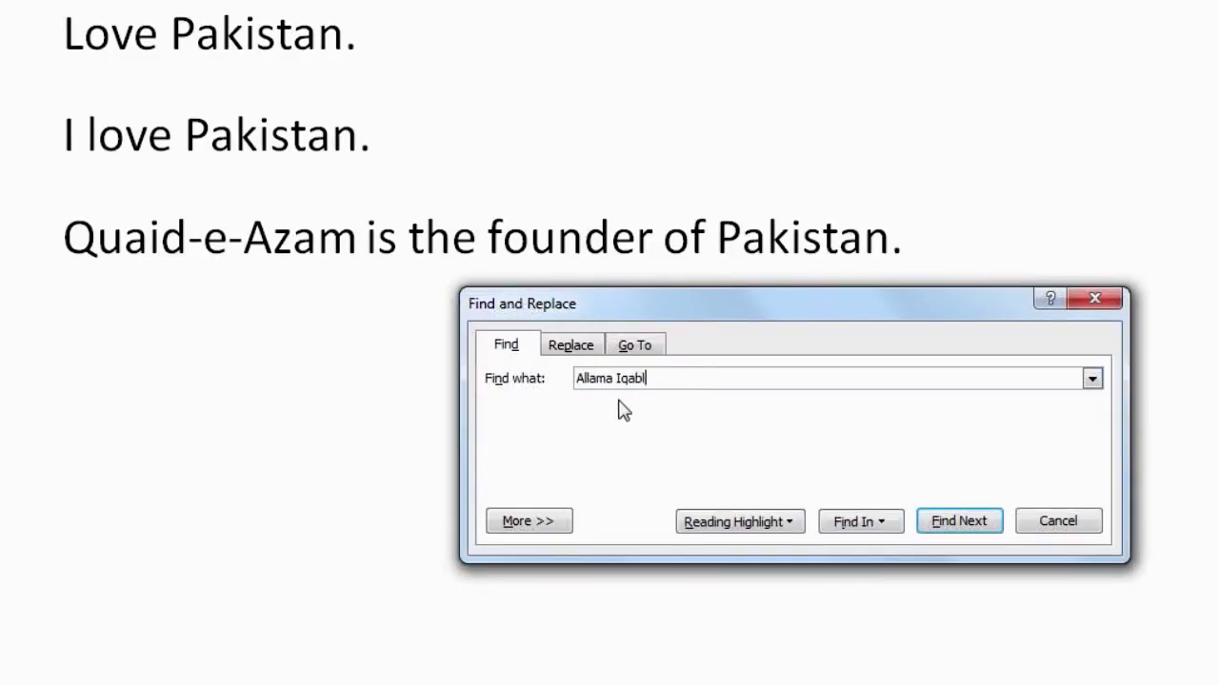
{"action": "left_click", "coordinate": [969, 525]}
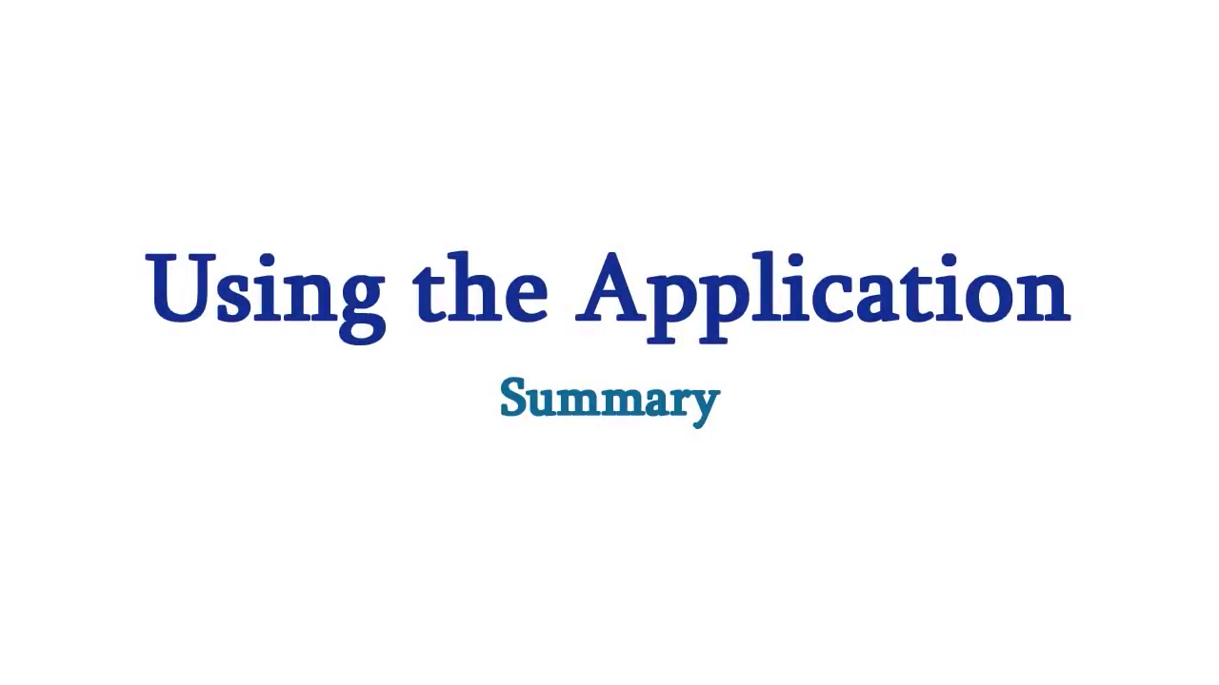
Step: Finish typing 'and research', then cut the 'I love Pakistan' line and paste it after the first line
{"action": "type", "text": "nd  which"}
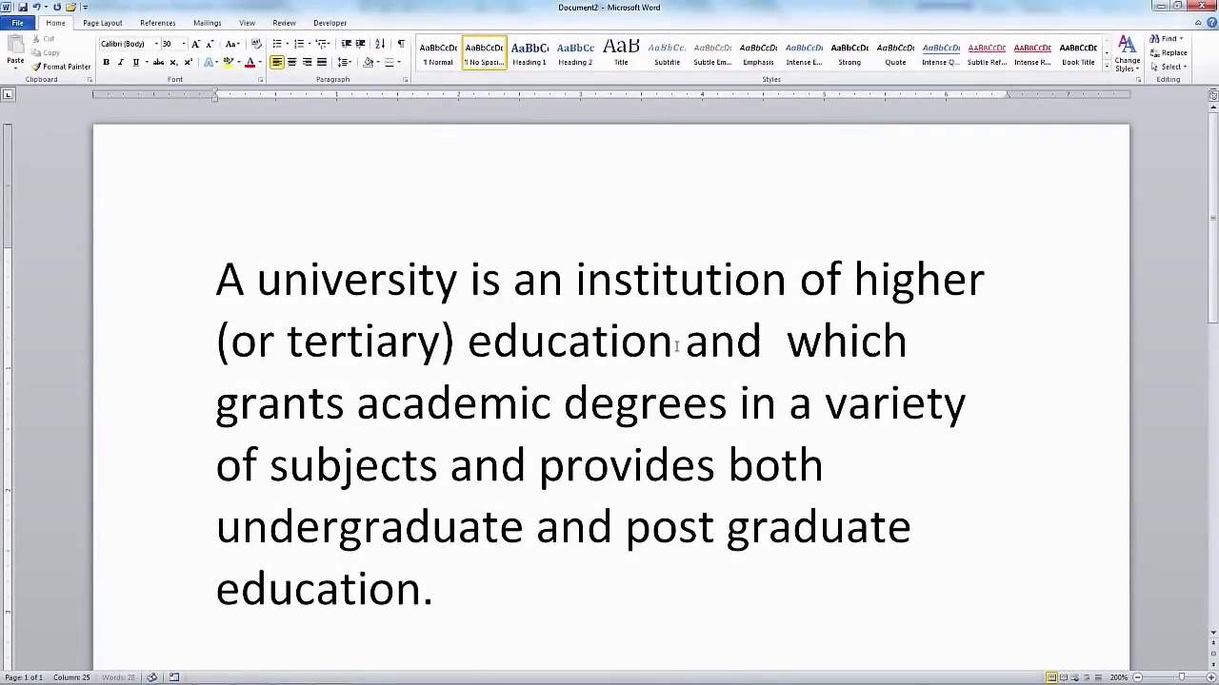
{"action": "type", "text": "rese"}
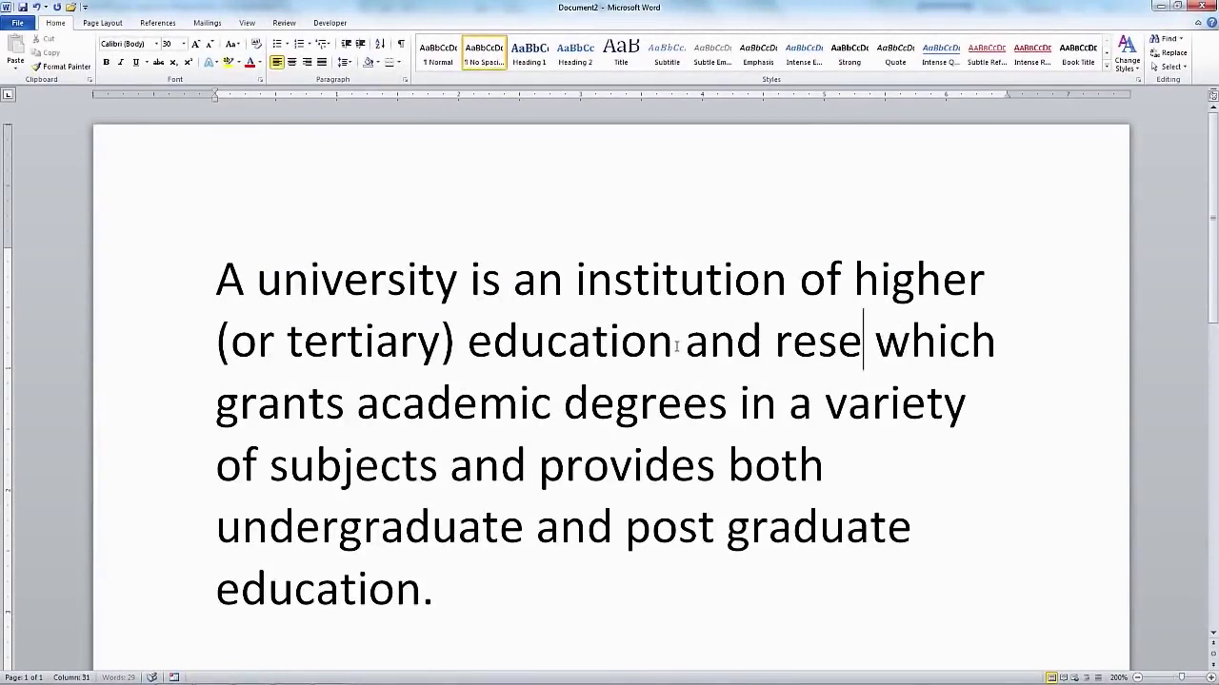
{"action": "type", "text": "arch"}
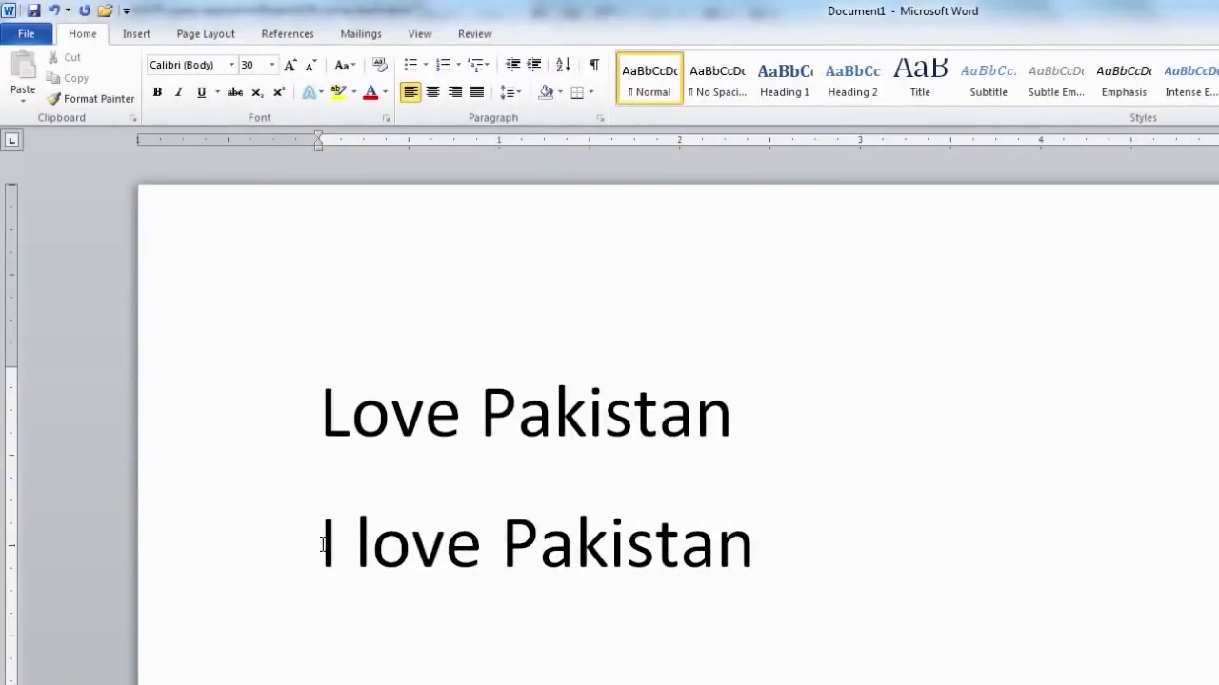
{"action": "left_click", "coordinate": [322, 544]}
{"action": "left_click_drag", "start_coordinate": [322, 544], "coordinate": [751, 550]}
{"action": "key", "text": "ctrl+c"}
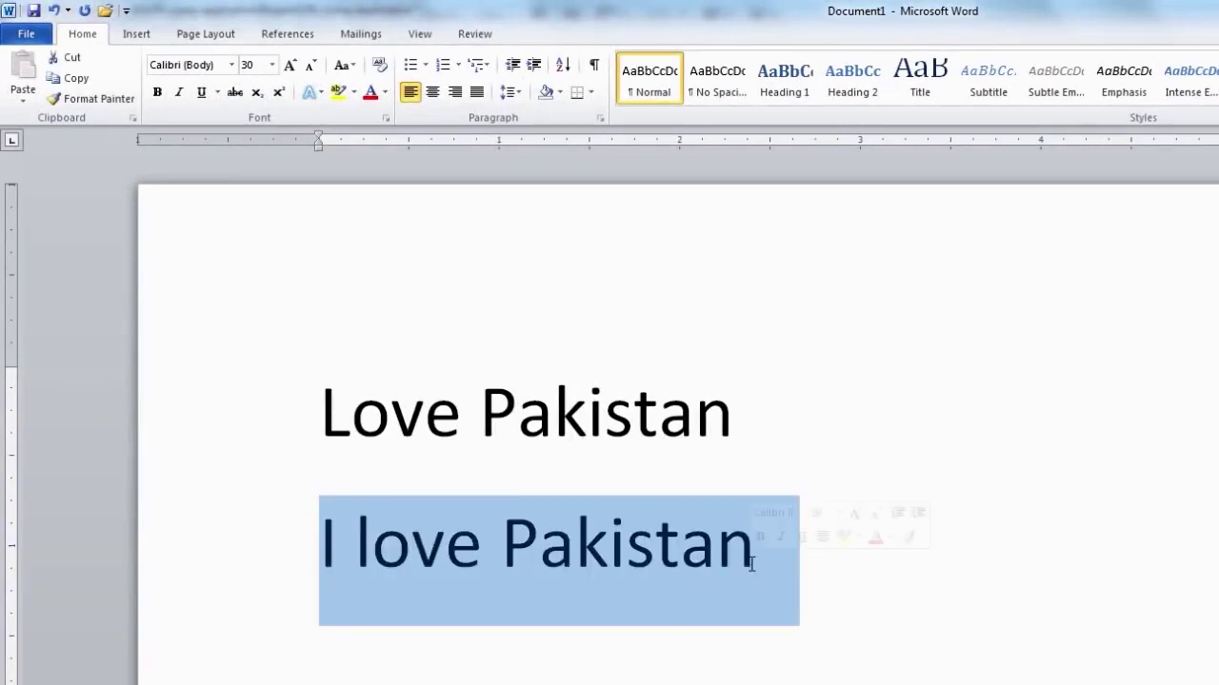
{"action": "left_click", "coordinate": [76, 61]}
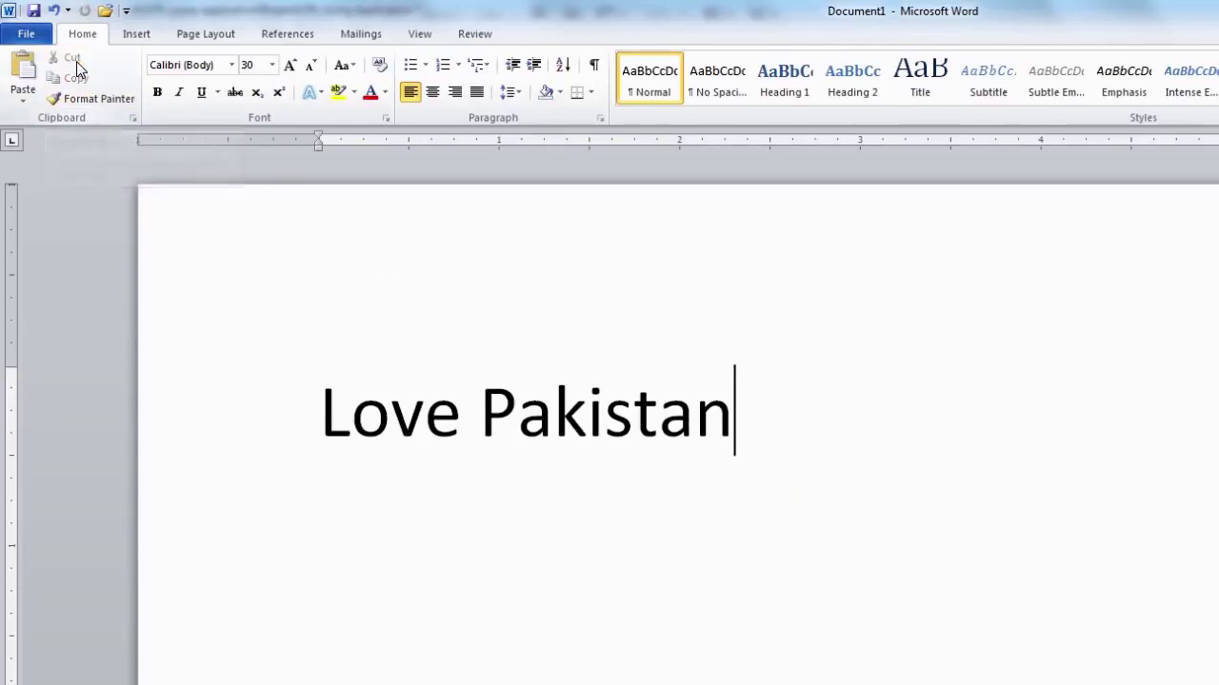
{"action": "left_click", "coordinate": [23, 81]}
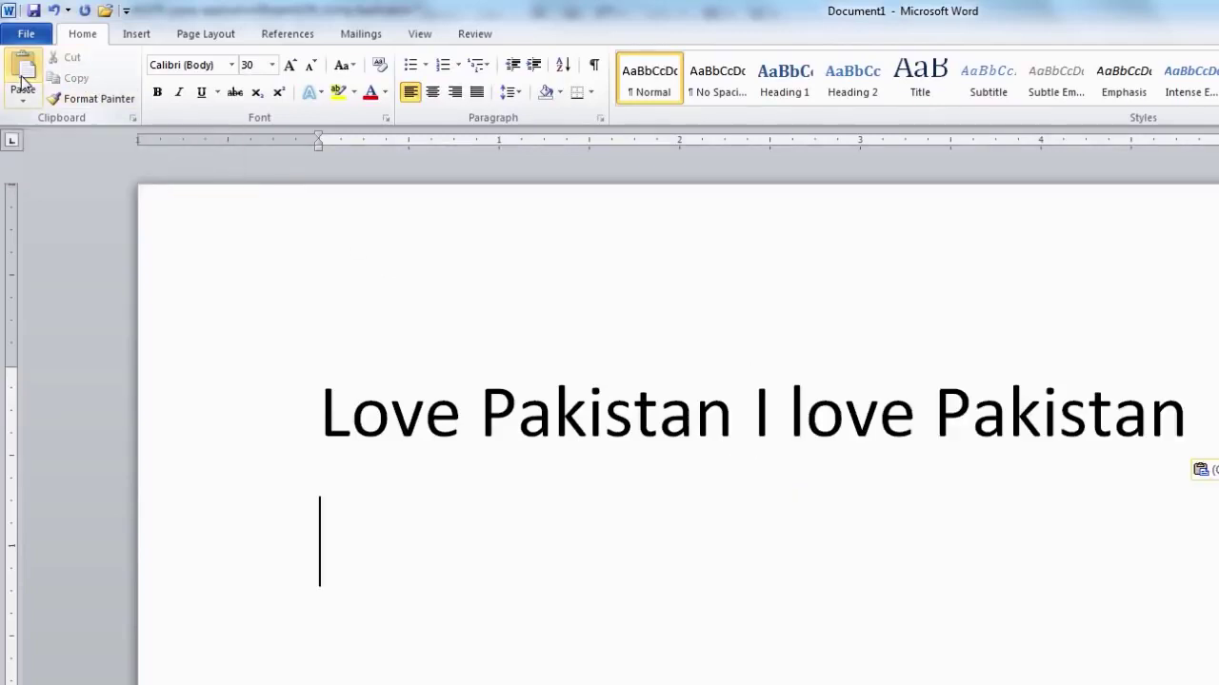
Step: Remove the duplicate 'I love Pakistan' text from line one, leaving 'Love Pakistan' above it
{"action": "key", "text": "ctrl+v"}
{"action": "left_click", "coordinate": [758, 422]}
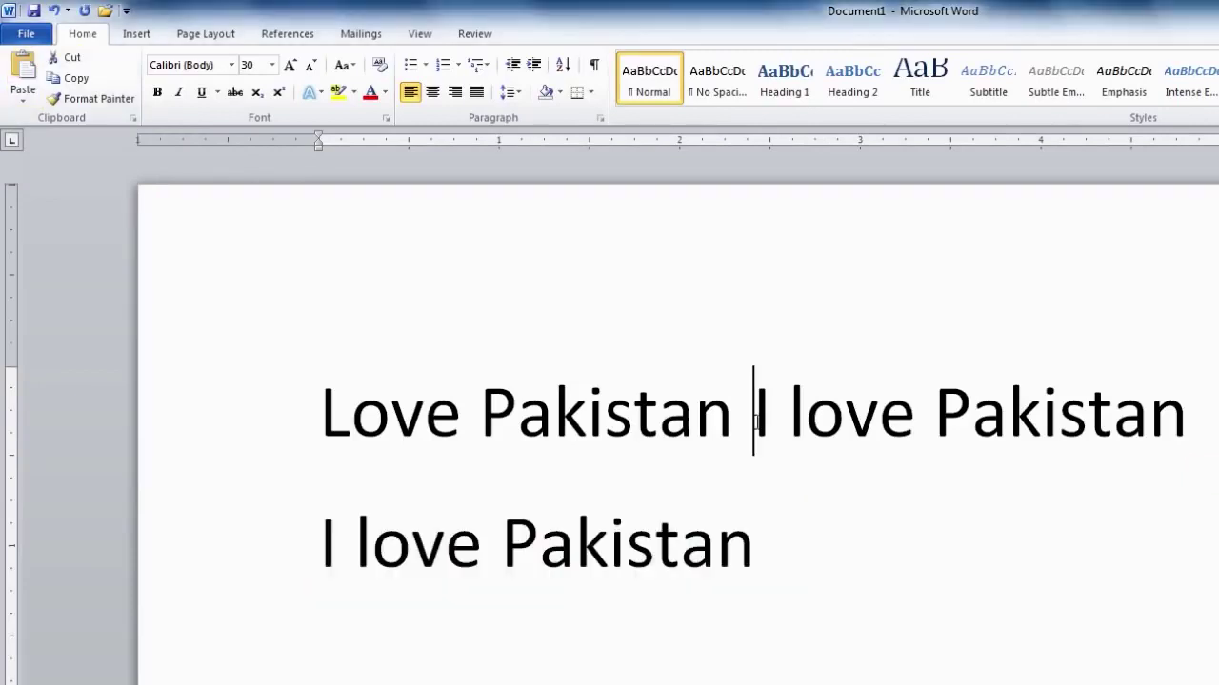
{"action": "left_click_drag", "start_coordinate": [757, 419], "coordinate": [1122, 419]}
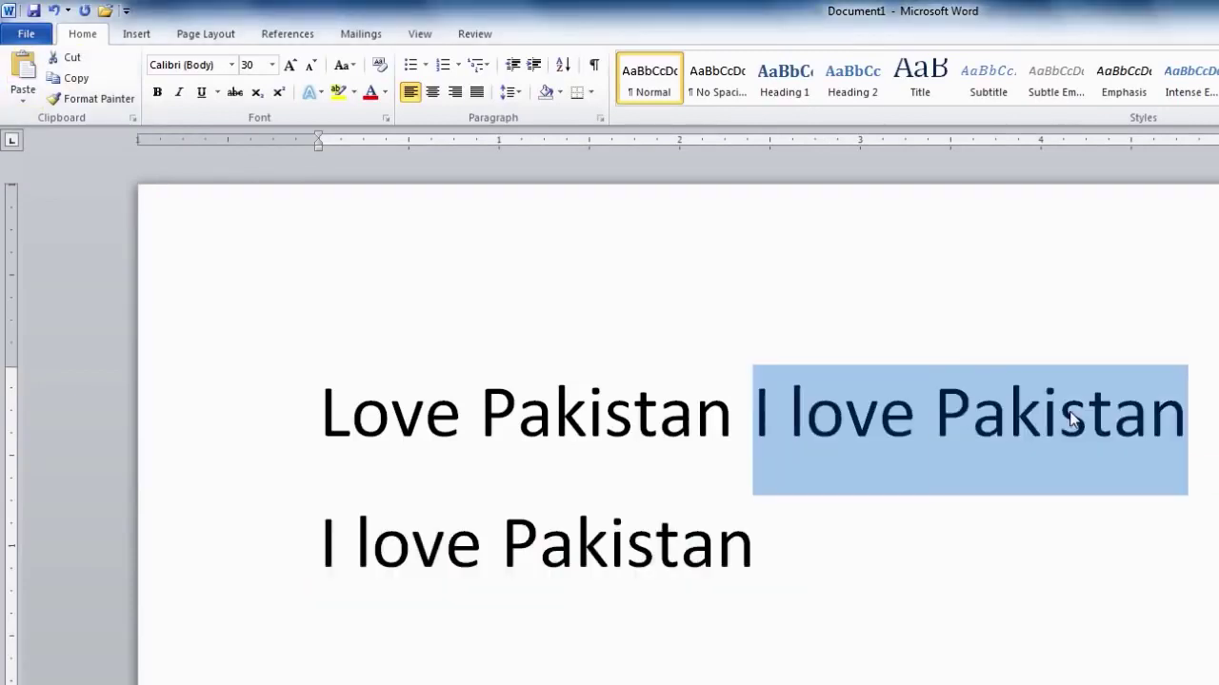
{"action": "key", "text": "Delete"}
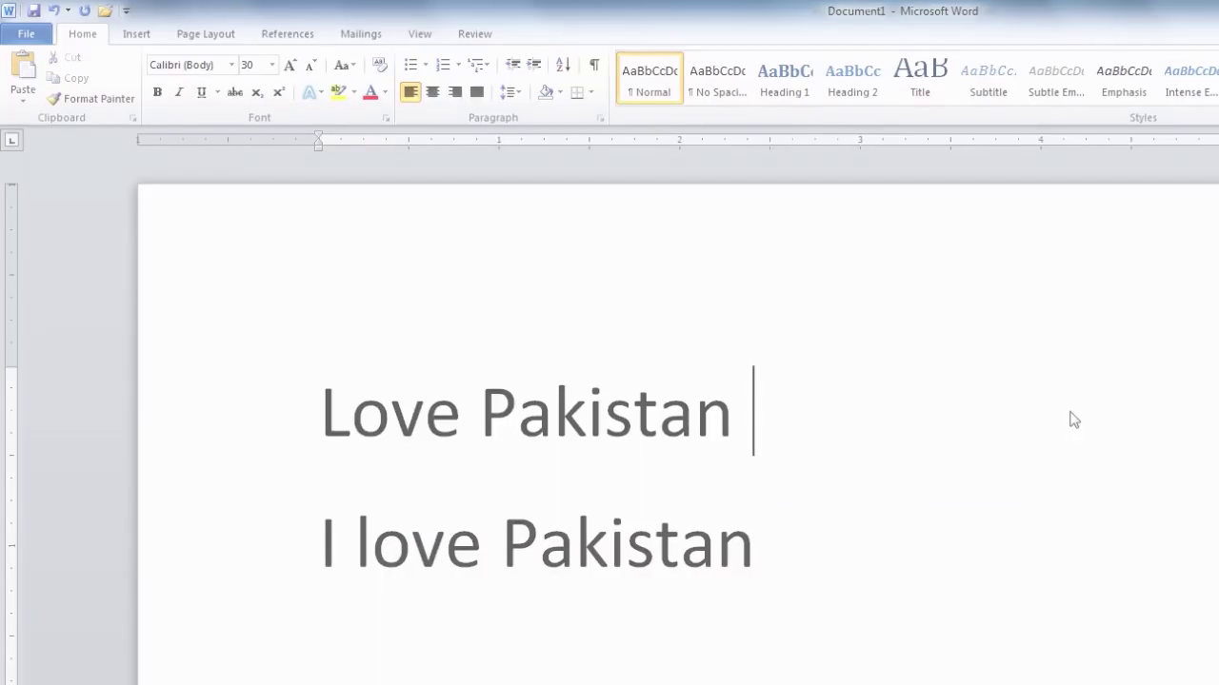